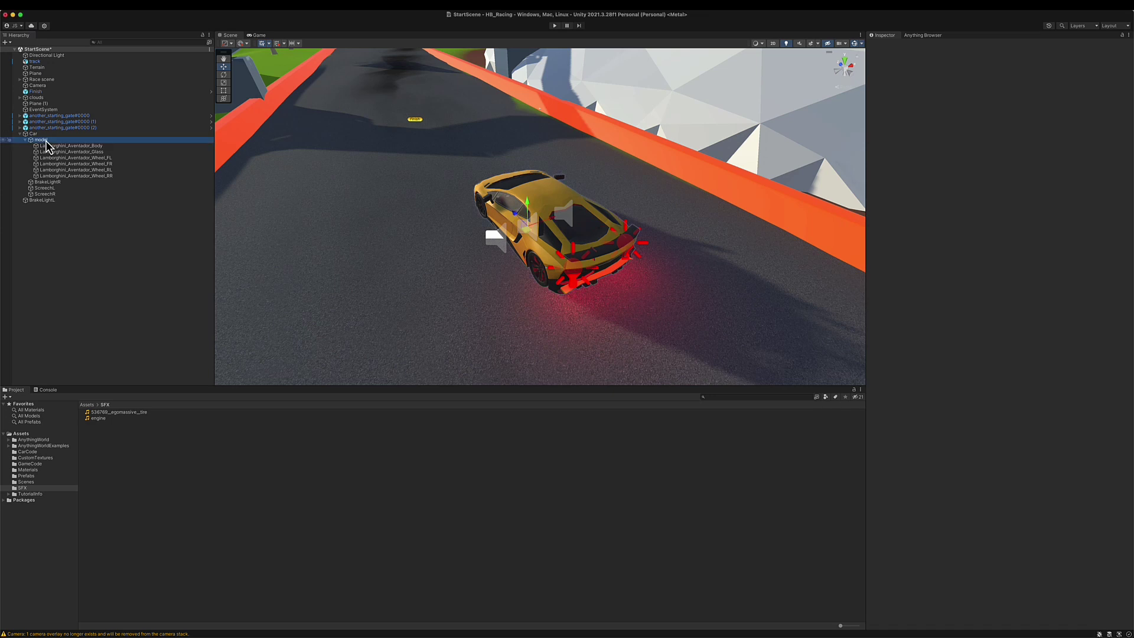
# Create an empty child object named FR under the car's model object.
pyautogui.rightClick(45, 140)
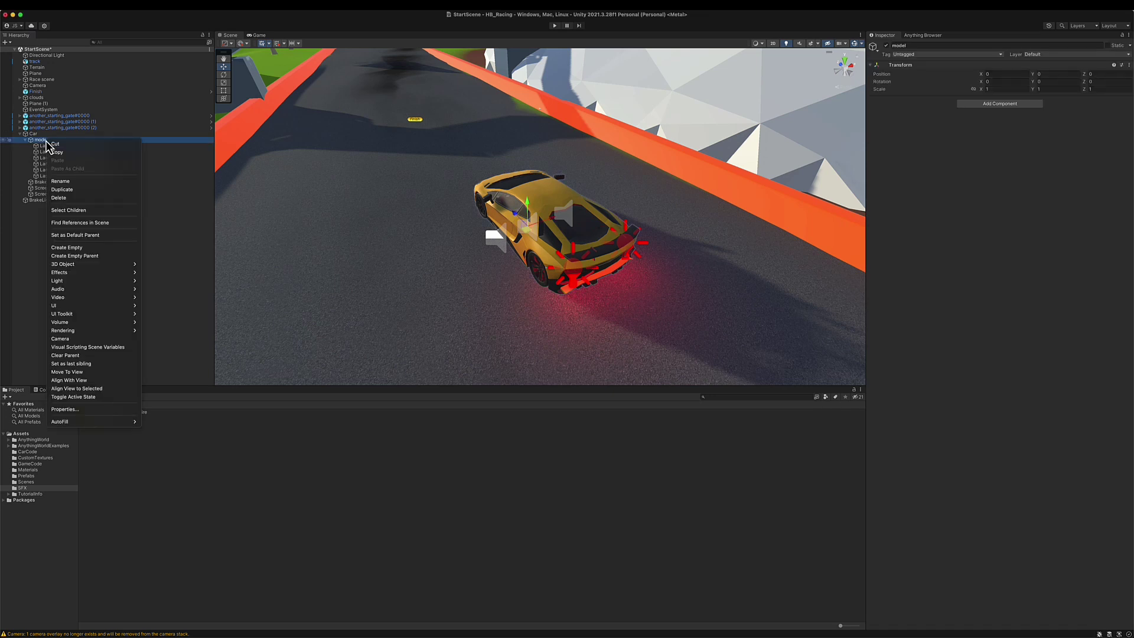
pyautogui.click(97, 248)
pyautogui.write('FR')
pyautogui.press('Return')
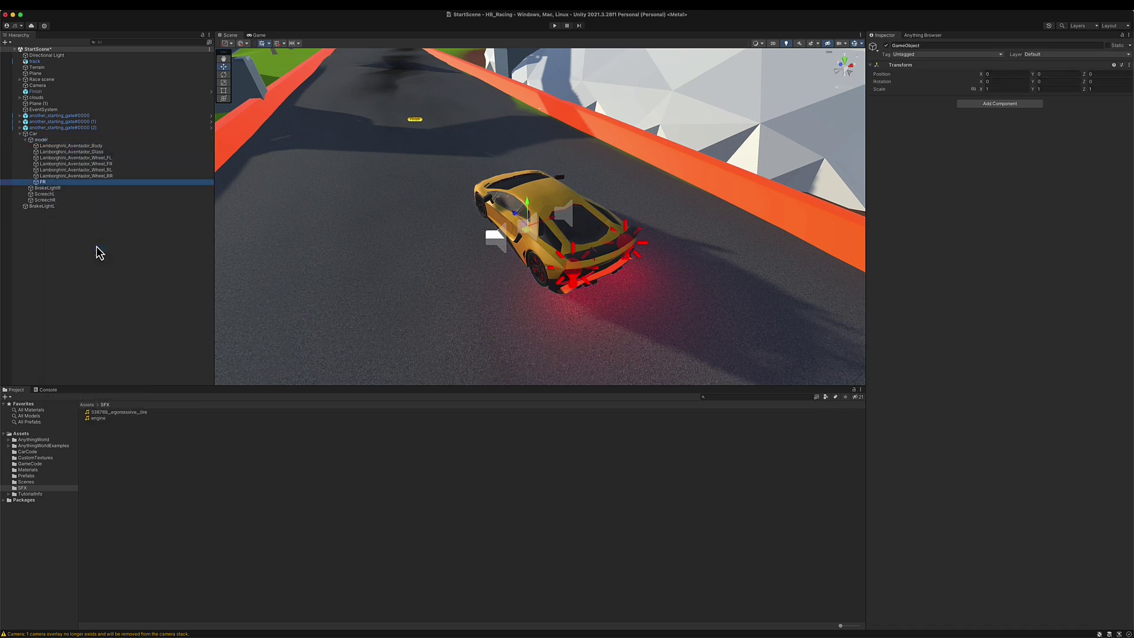
pyautogui.click(52, 183)
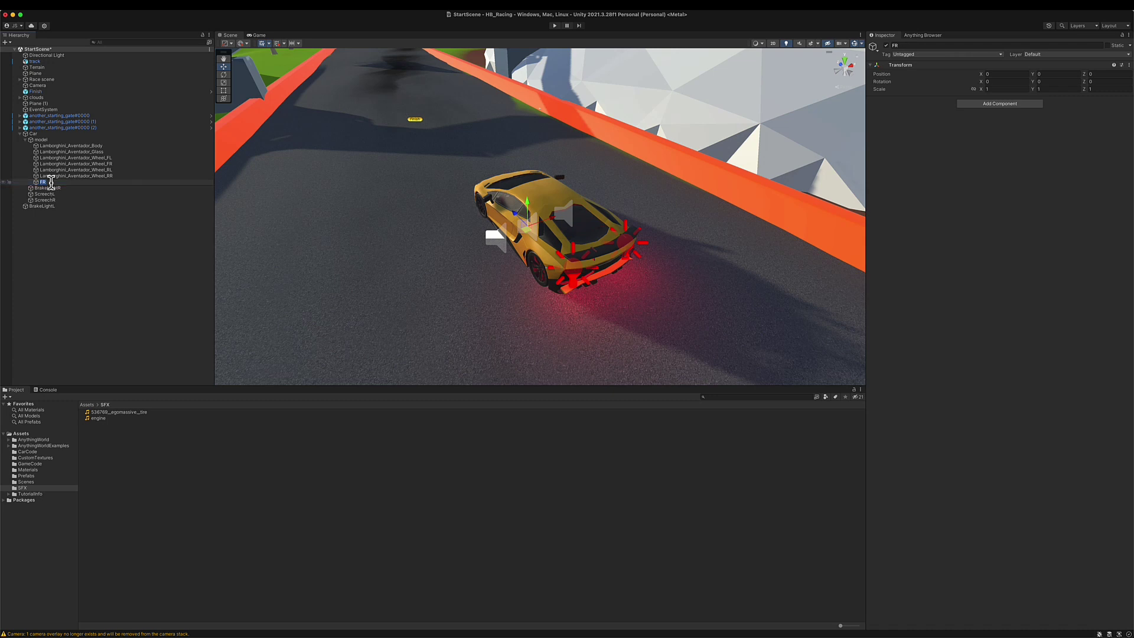
pyautogui.click(53, 193)
pyautogui.click(53, 182)
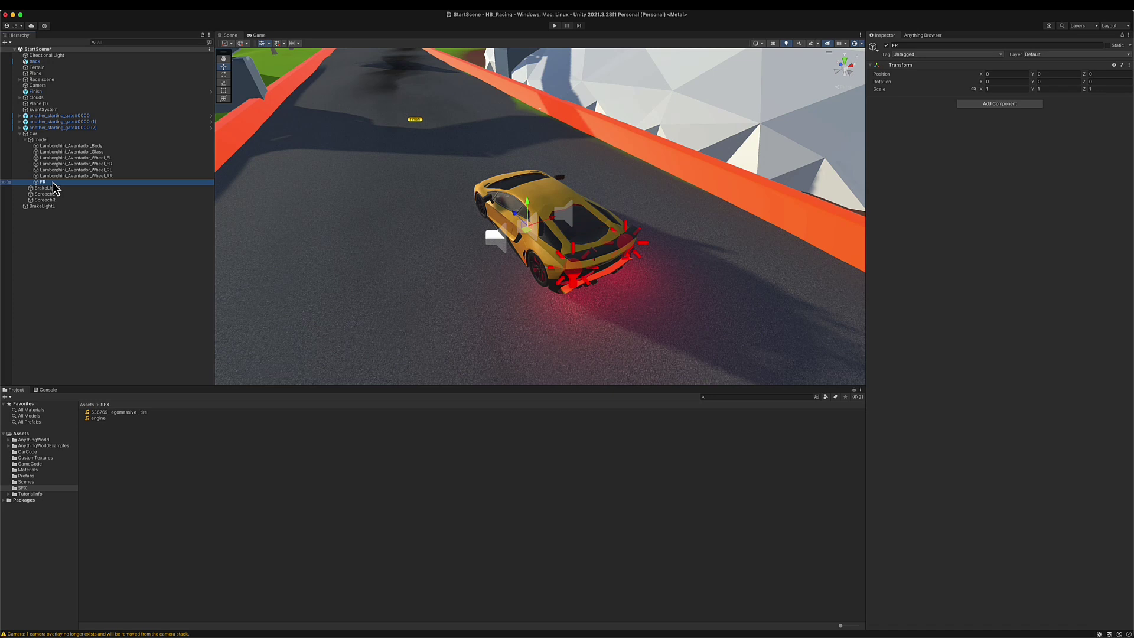
# Move FR to the centre of the car's front-right wheel, at about X 109.3, Y 34.5, Z 99.8.
pyautogui.keyDown('alt'); pyautogui.moveTo(387, 180); pyautogui.dragTo(409, 258); pyautogui.keyUp('alt')
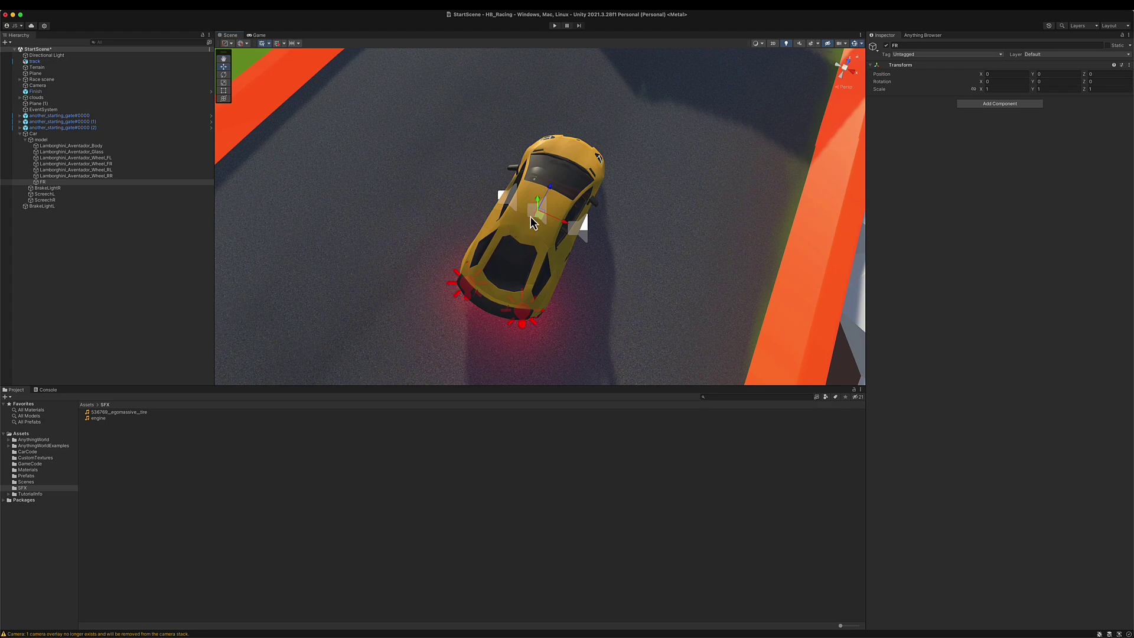
pyautogui.moveTo(535, 220); pyautogui.dragTo(486, 118)
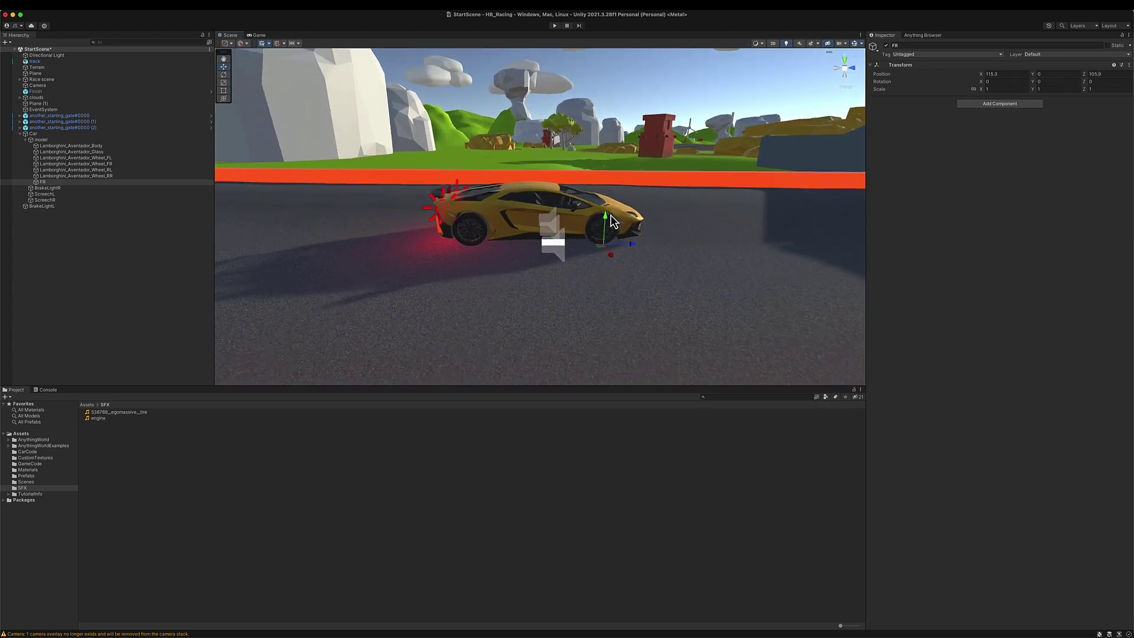
pyautogui.moveTo(605, 218); pyautogui.dragTo(605, 203)
pyautogui.scroll(-5, 671, 225)
pyautogui.press('f')
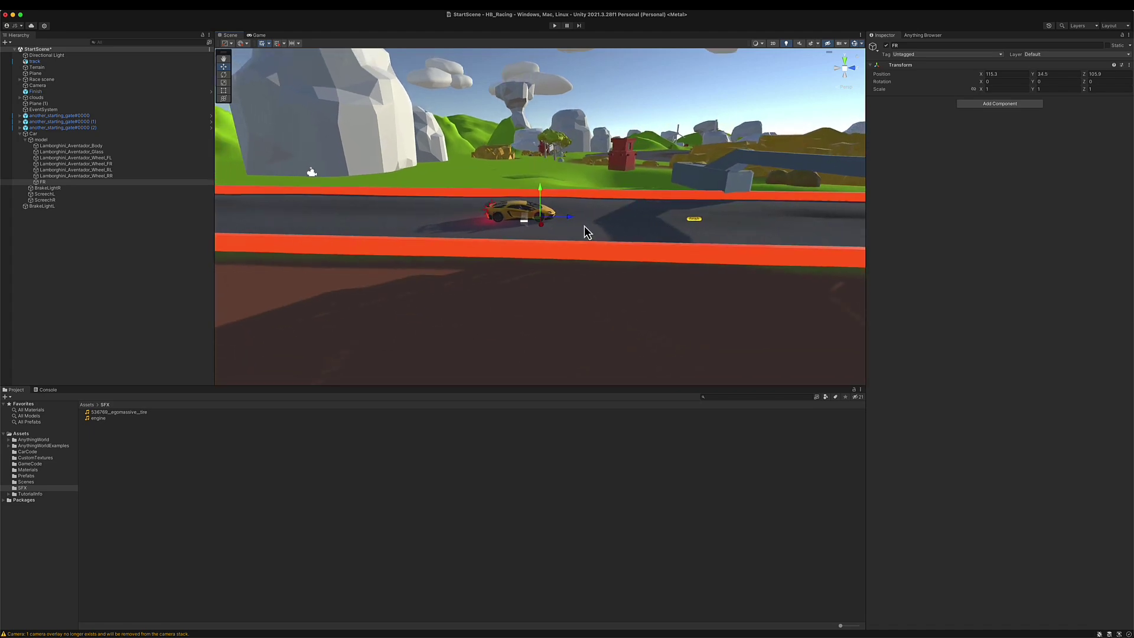
pyautogui.scroll(15, 579, 226)
pyautogui.keyDown('alt'); pyautogui.moveTo(628, 215); pyautogui.dragTo(476, 301); pyautogui.keyUp('alt')
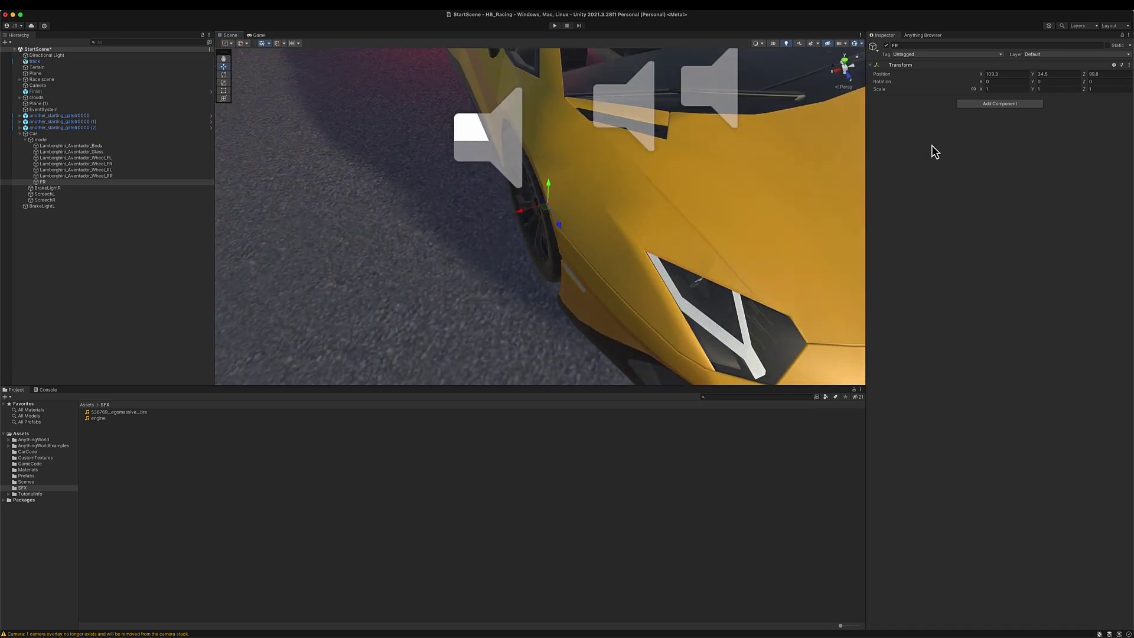
# Add a Wheel Collider component to the FR object.
pyautogui.click(990, 104)
pyautogui.write('wheel')
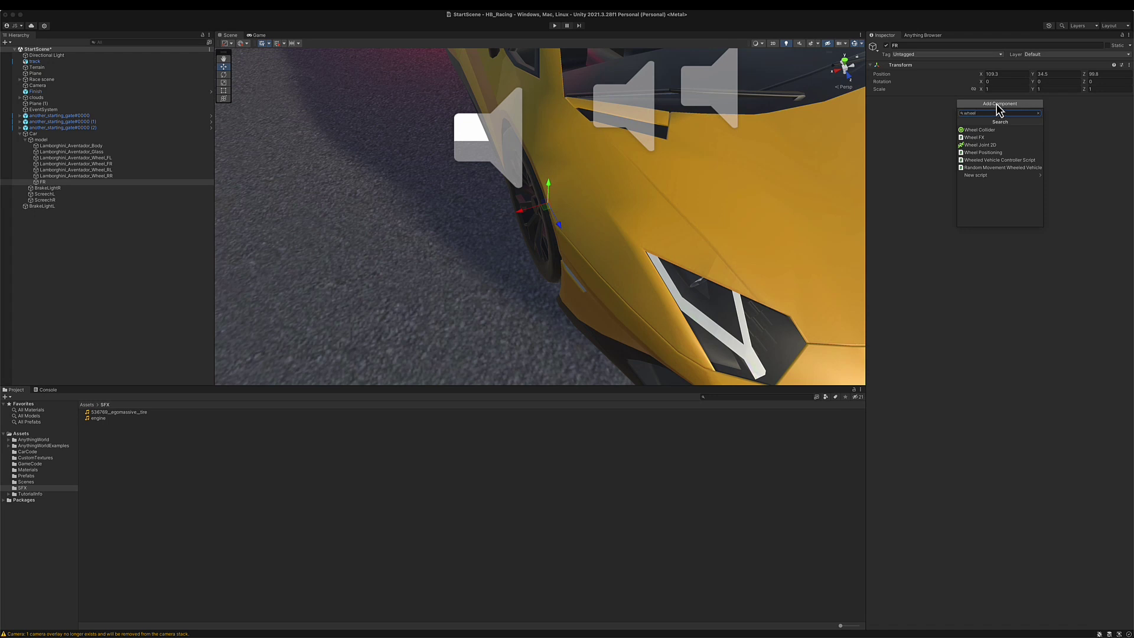
pyautogui.click(978, 130)
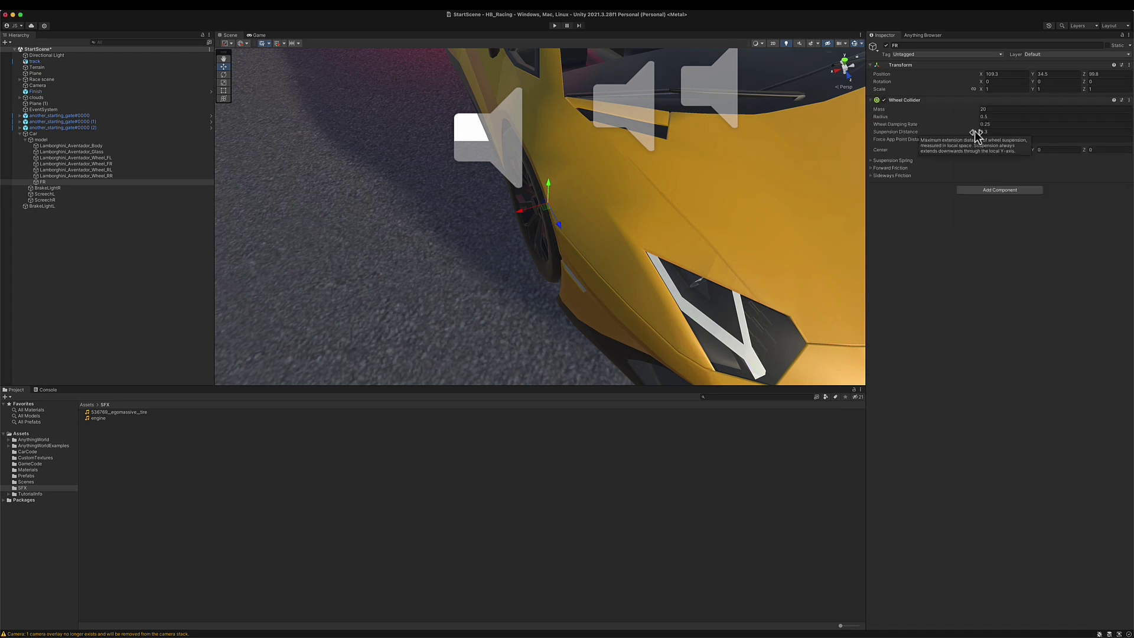
# Set FR's Wheel Collider mass to 80, radius to 30.4 and suspension distance to 12.94.
pyautogui.click(1000, 110)
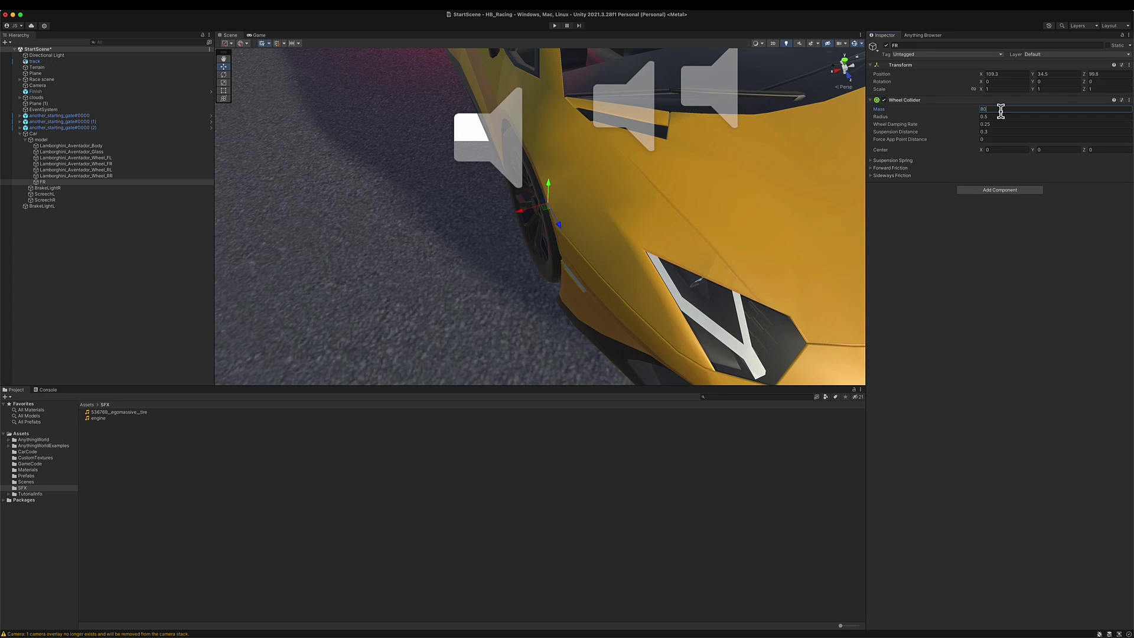
pyautogui.press('Tab')
pyautogui.write('30.4')
pyautogui.press('Tab')
pyautogui.press('Tab')
pyautogui.write('12.94')
pyautogui.press('super+Tab')
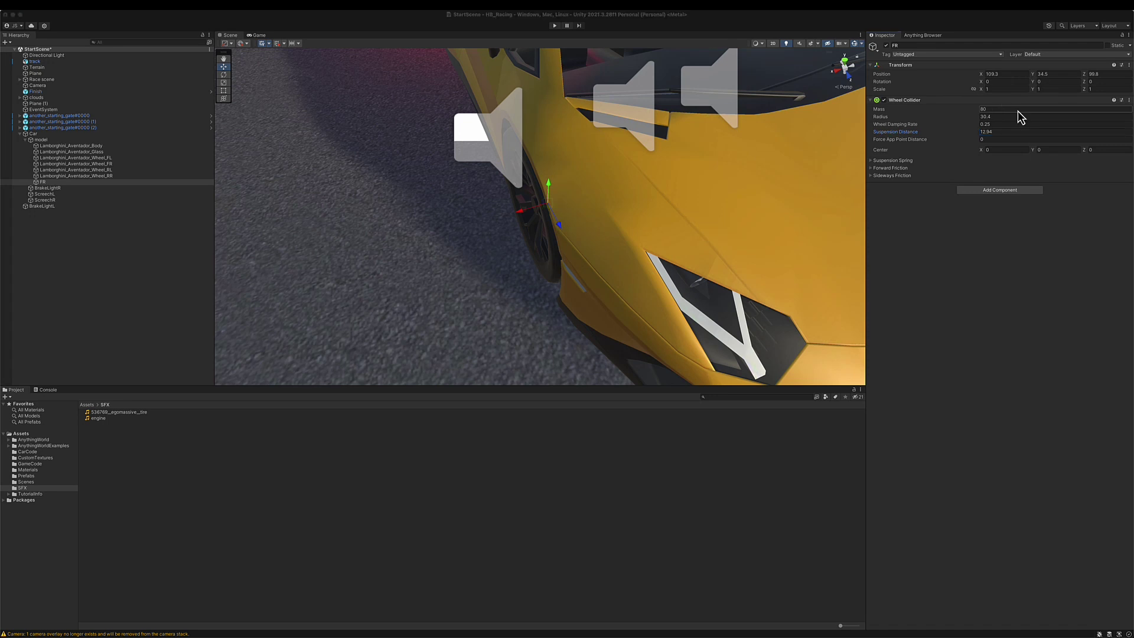
# Review the suspension spring, forward friction and sideways friction settings of FR's Wheel Collider.
pyautogui.click(872, 161)
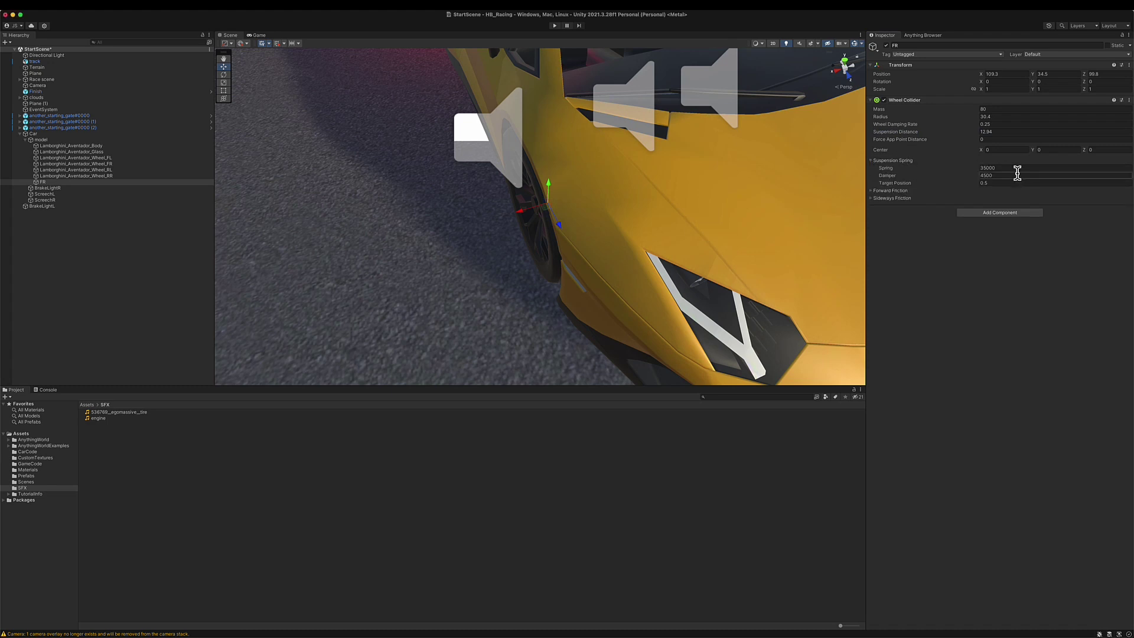
pyautogui.click(870, 191)
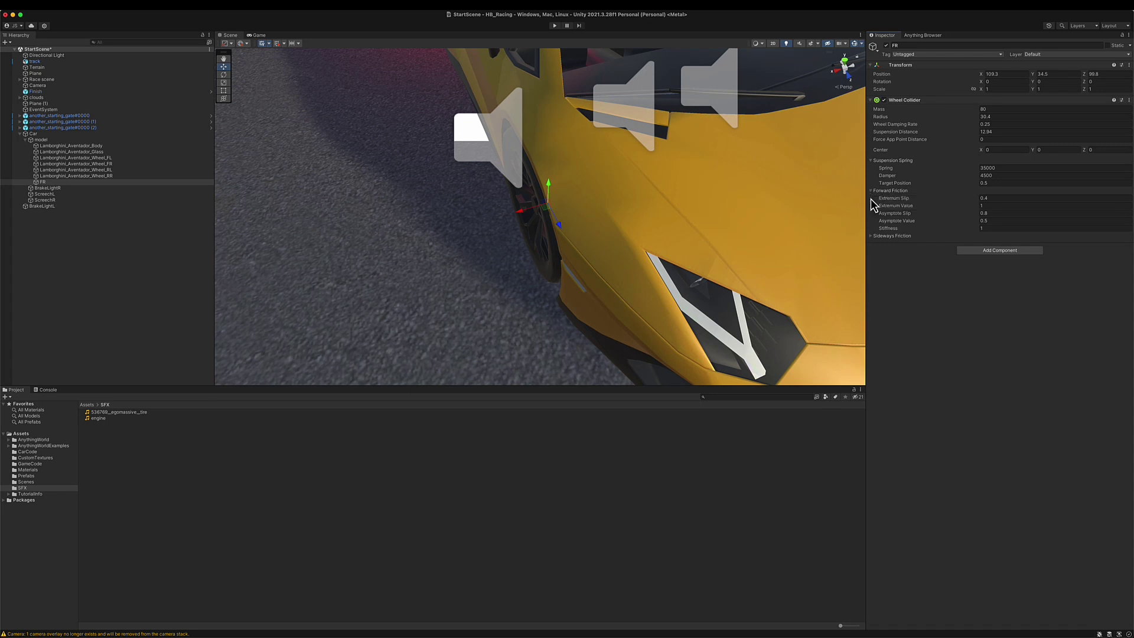
pyautogui.click(871, 235)
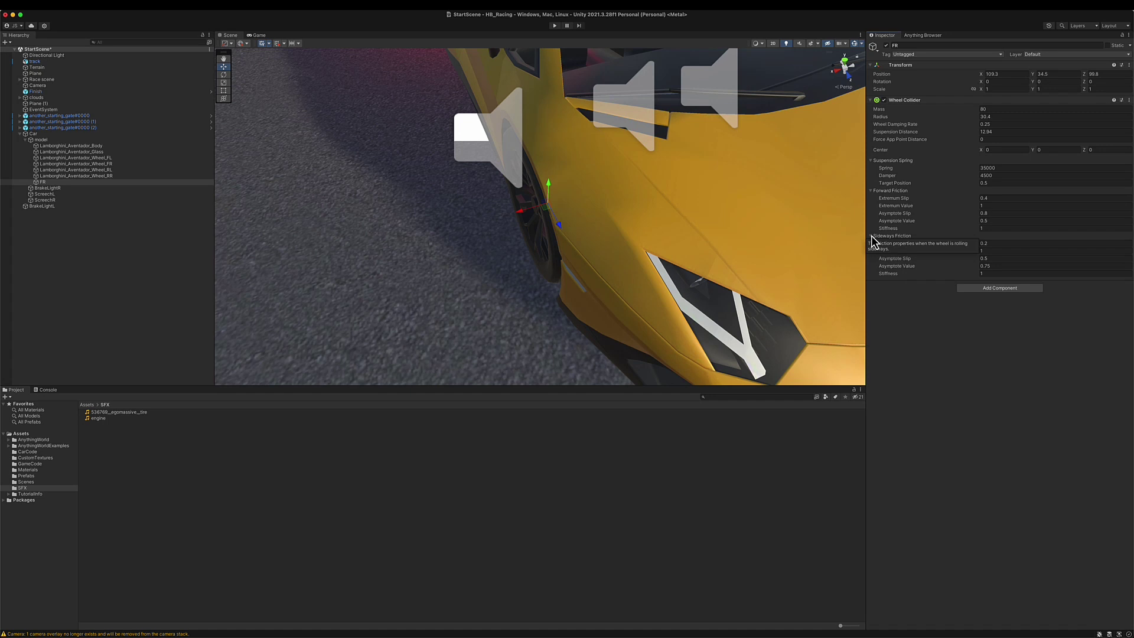
# Create an empty child object named wheel under FR.
pyautogui.click(45, 182)
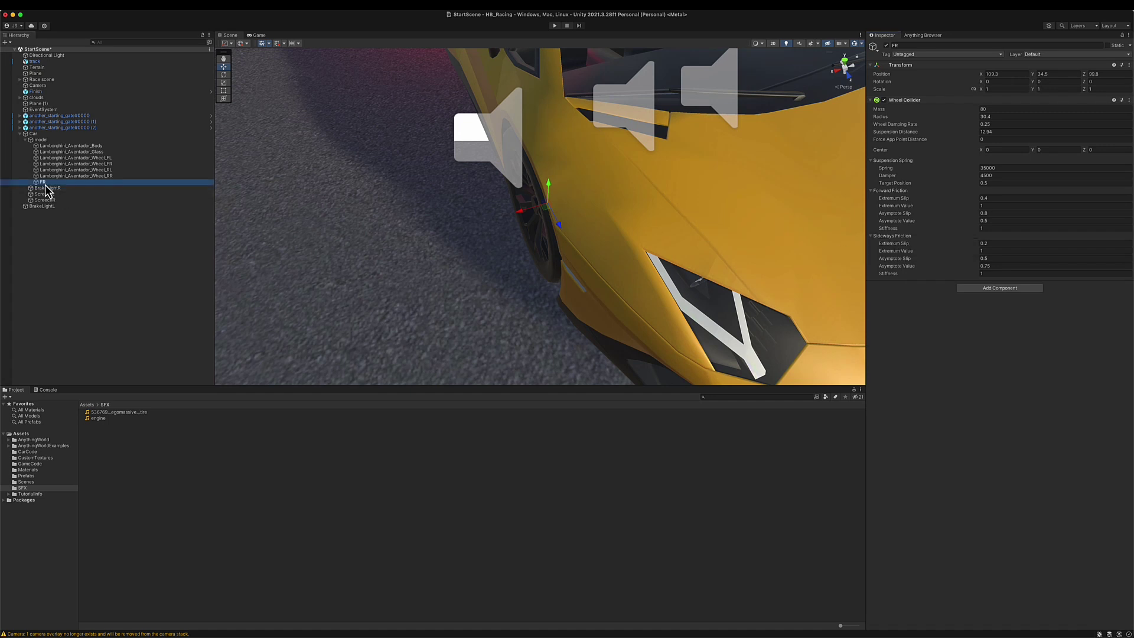
pyautogui.rightClick(45, 184)
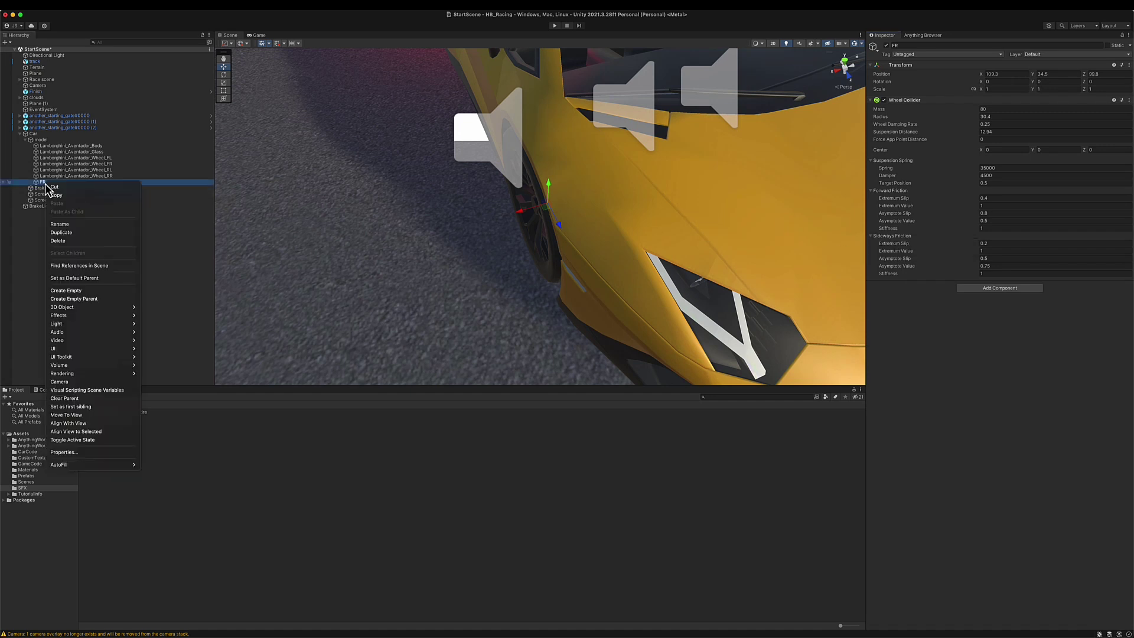
pyautogui.click(89, 290)
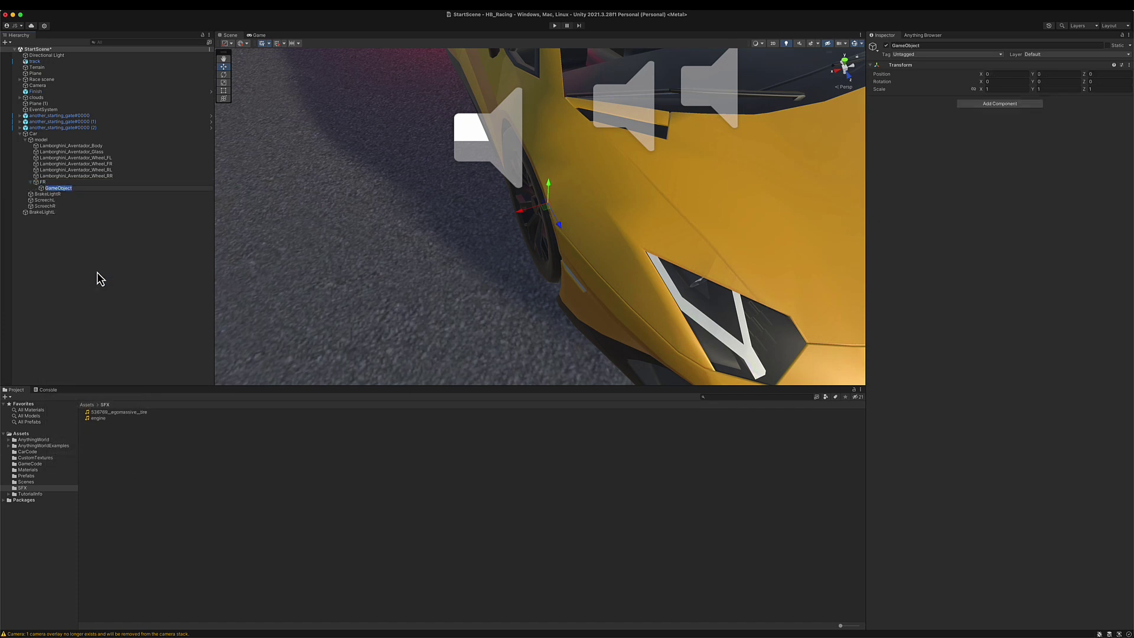
pyautogui.write('wheel')
pyautogui.press('Return')
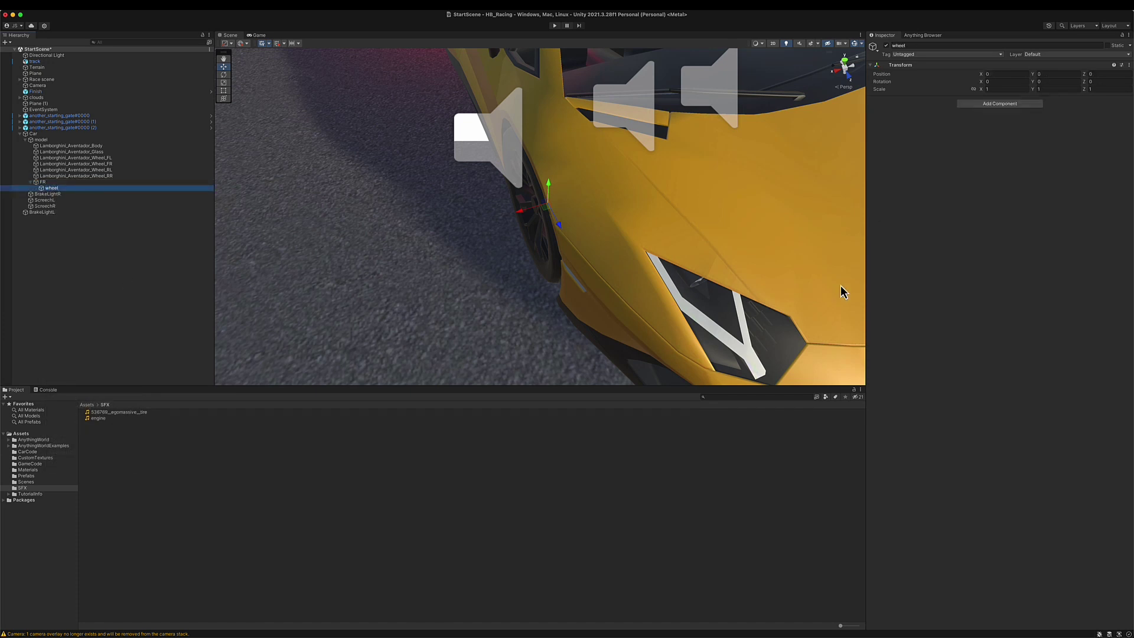
# Parent the Lamborghini_Aventador_Wheel_FR mesh to the wheel object under FR.
pyautogui.click(1000, 104)
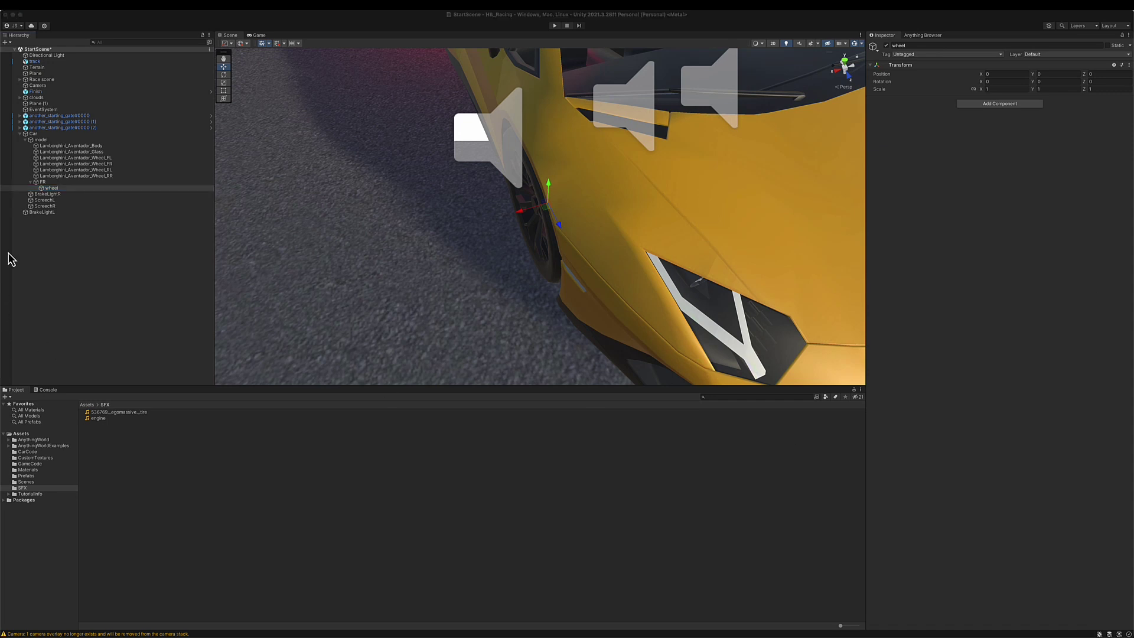
pyautogui.click(52, 188)
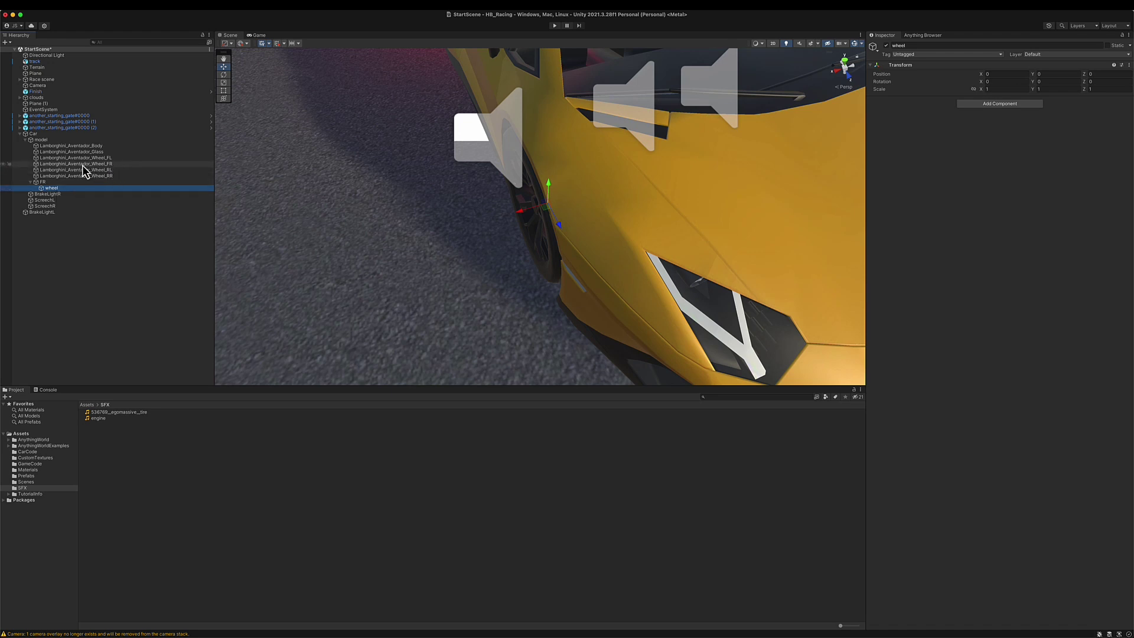
pyautogui.click(82, 165)
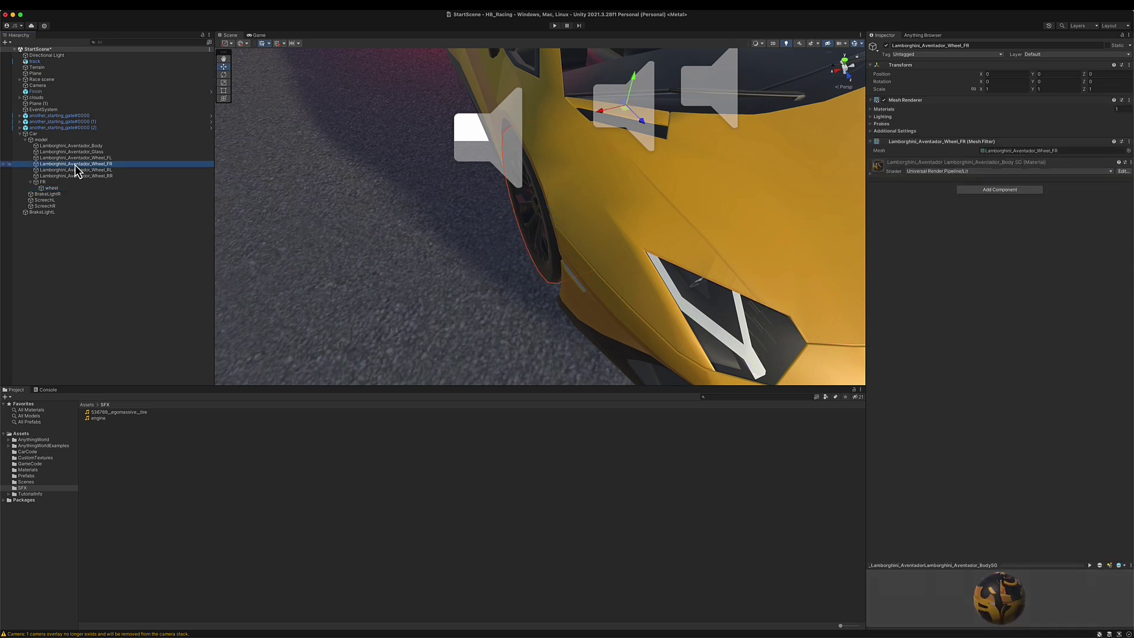
pyautogui.moveTo(76, 167); pyautogui.dragTo(51, 188)
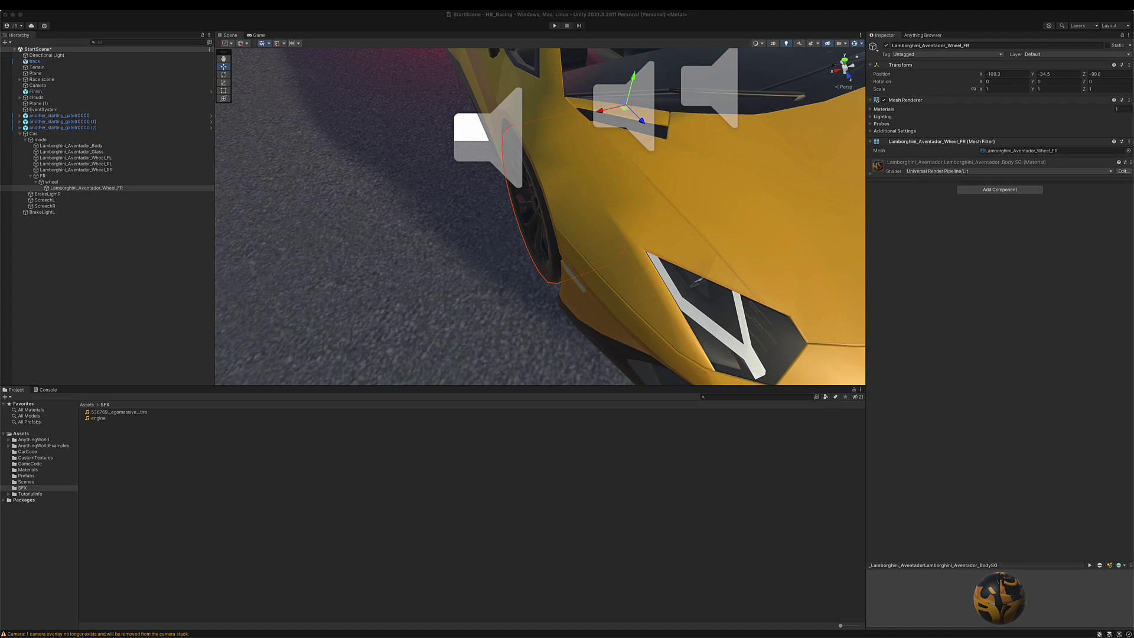
# Set the Lamborghini_Aventador_Wheel_FR mesh's position to X -105.7 and Y -34.6, and adjust its Z position slightly.
pyautogui.click(995, 73)
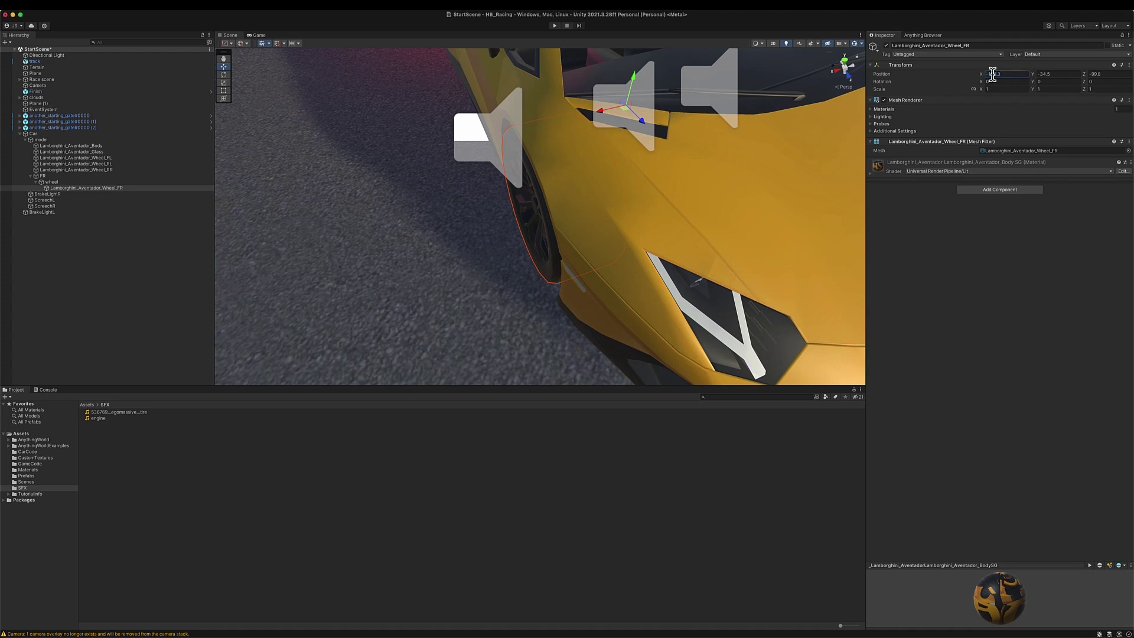
pyautogui.moveTo(981, 75); pyautogui.dragTo(1013, 73)
pyautogui.click(1003, 75)
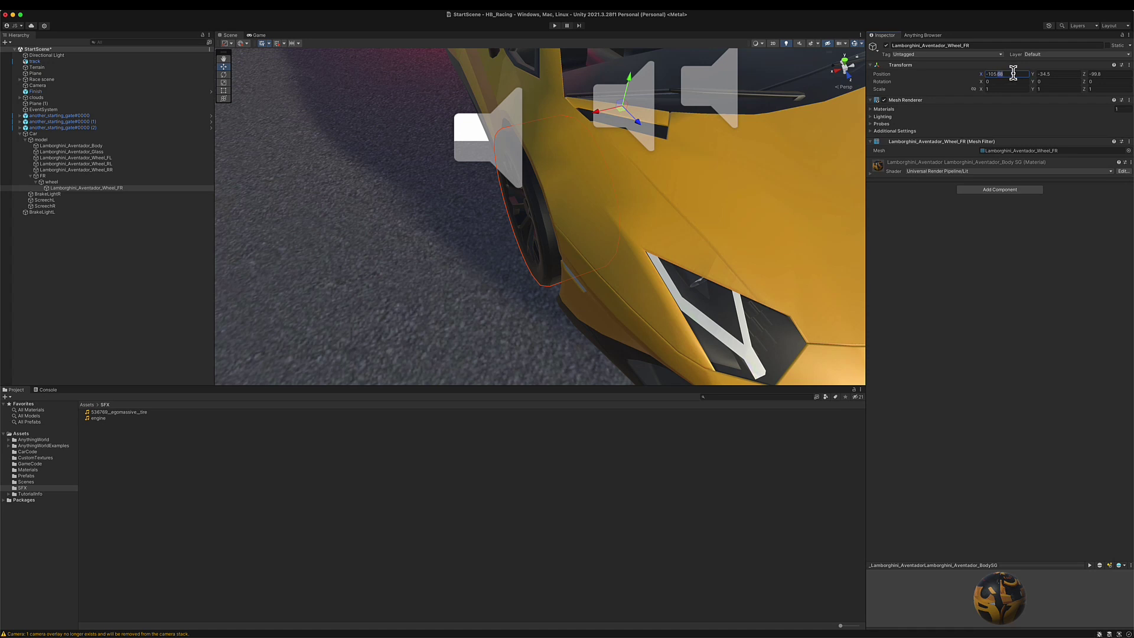
pyautogui.write('7')
pyautogui.press('Tab')
pyautogui.press('BackSpace')
pyautogui.write('6')
pyautogui.press('Tab')
pyautogui.click(70, 178)
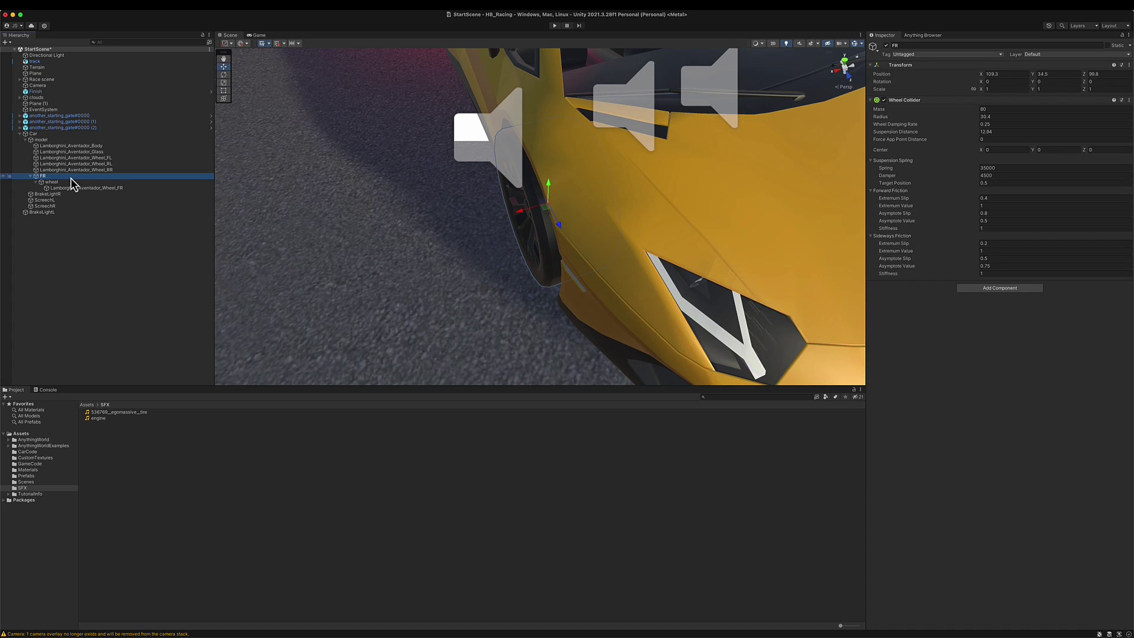
pyautogui.click(72, 188)
pyautogui.click(59, 178)
pyautogui.rightClick(44, 144)
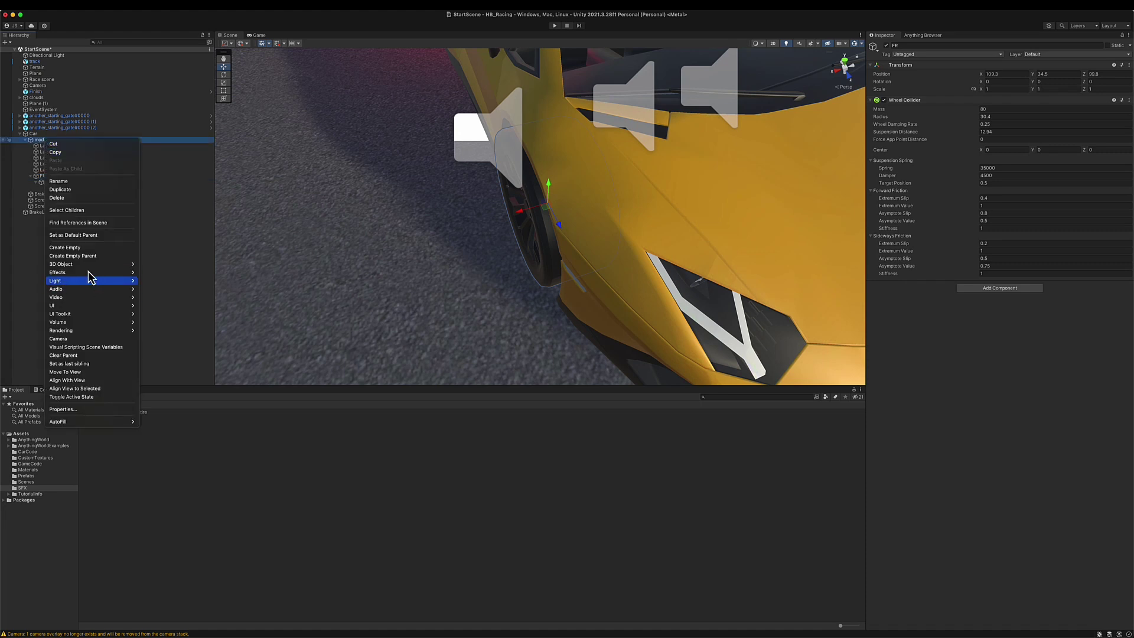
pyautogui.click(91, 246)
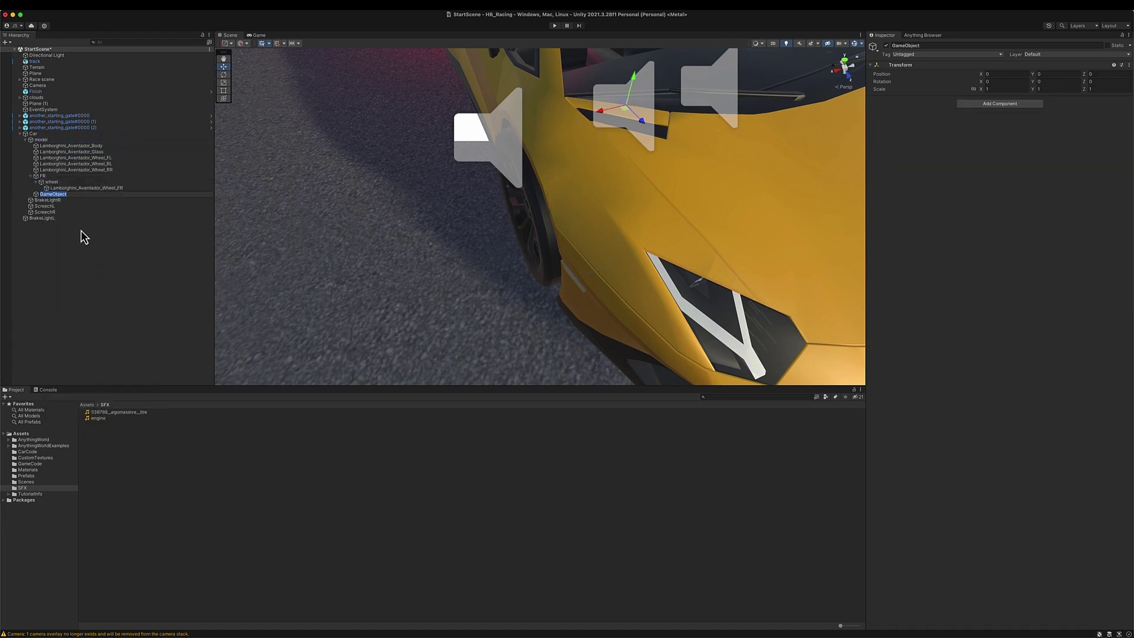
pyautogui.write('FL')
pyautogui.press('Return')
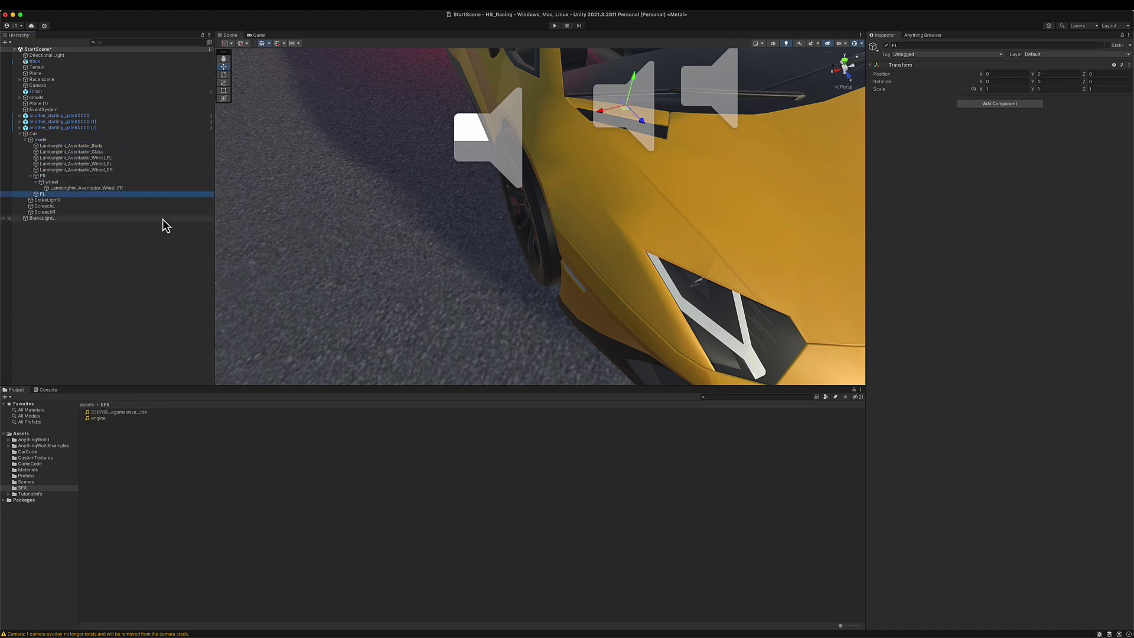
pyautogui.scroll(-1, 423, 237)
pyautogui.scroll(-5, 425, 238)
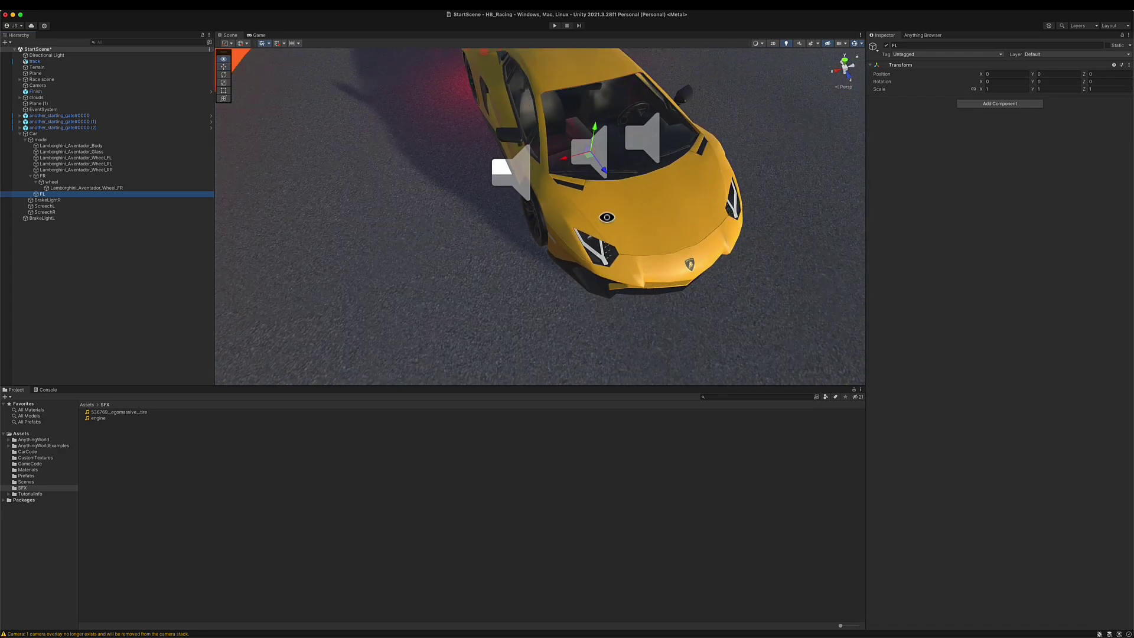
pyautogui.keyDown('alt'); pyautogui.moveTo(608, 218); pyautogui.dragTo(516, 164); pyautogui.keyUp('alt')
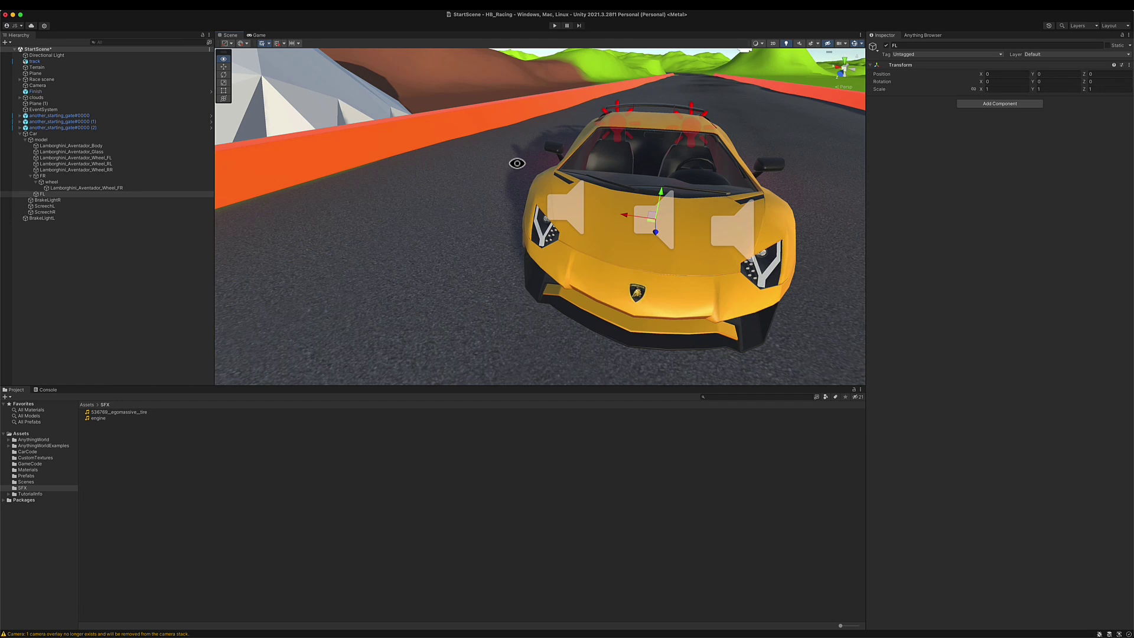
pyautogui.rightClick(54, 195)
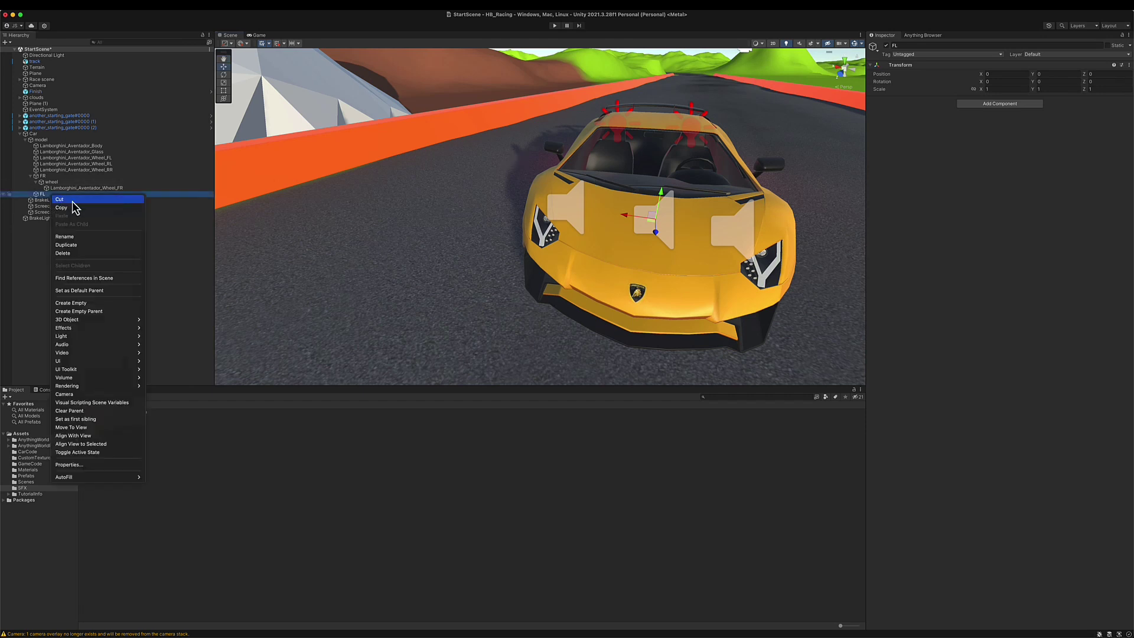
pyautogui.click(83, 253)
# Duplicate the FR object with its children and expand the copy down to its wheel mesh.
pyautogui.click(44, 176)
pyautogui.press('super+d')
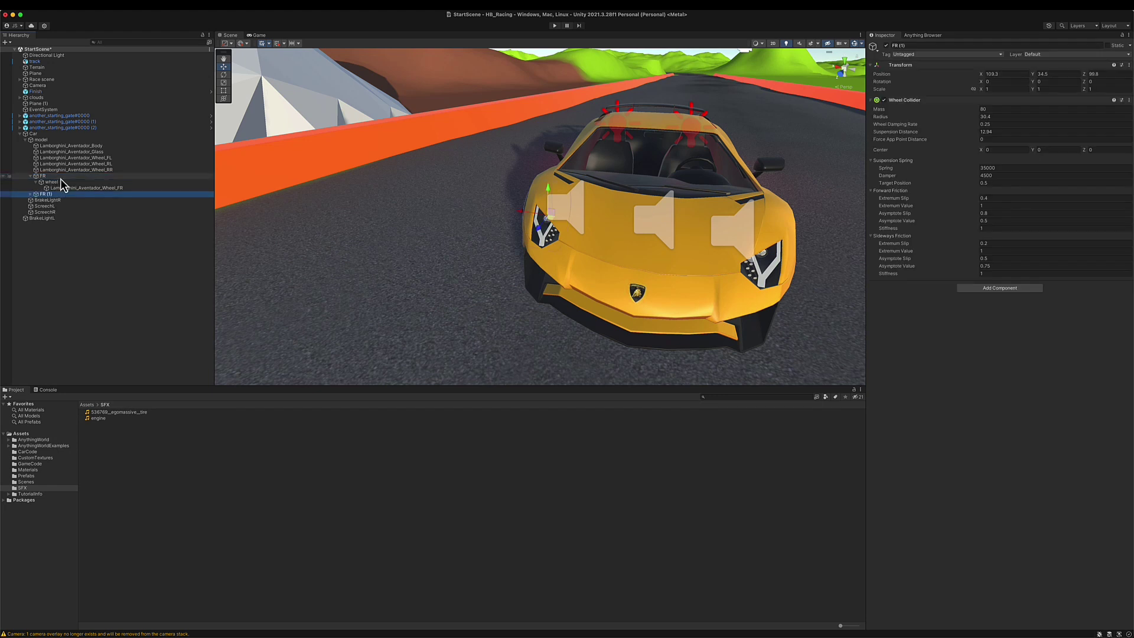
pyautogui.click(30, 194)
pyautogui.click(36, 200)
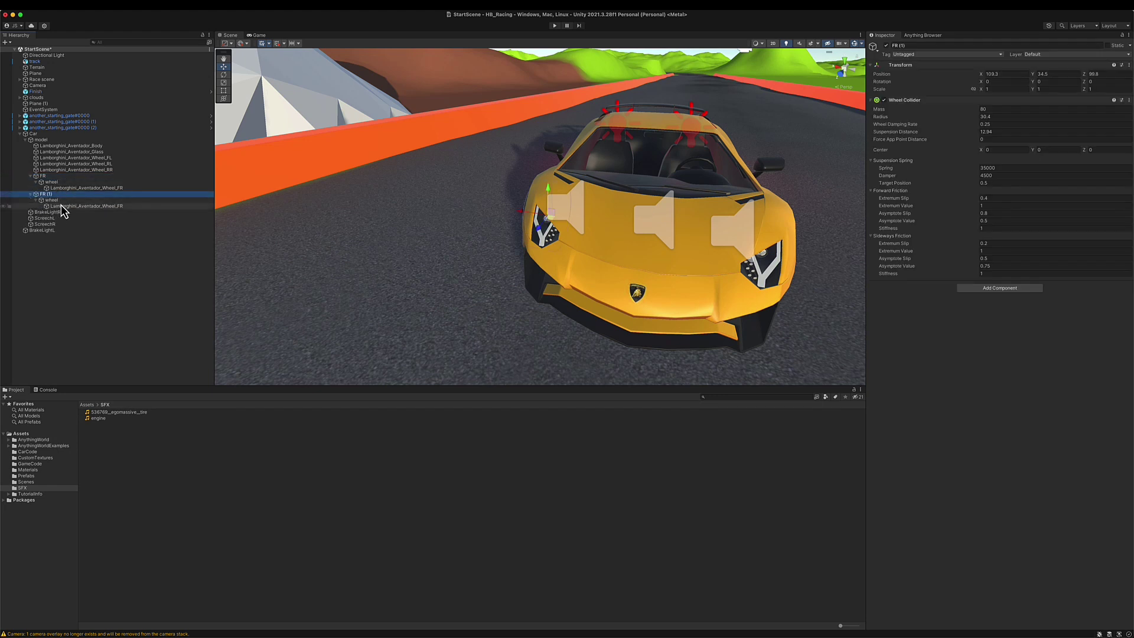
# Delete the Lamborghini_Aventador_Wheel_FR mesh from the wheel object inside the duplicated FR (1) object.
pyautogui.click(63, 207)
pyautogui.rightClick(67, 207)
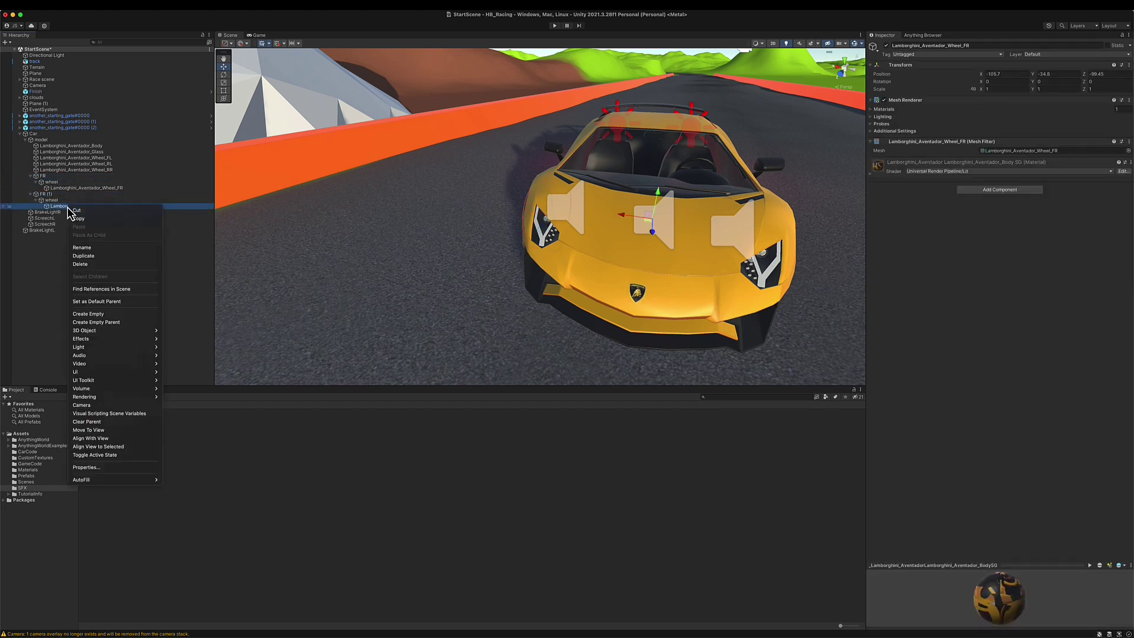
pyautogui.click(113, 264)
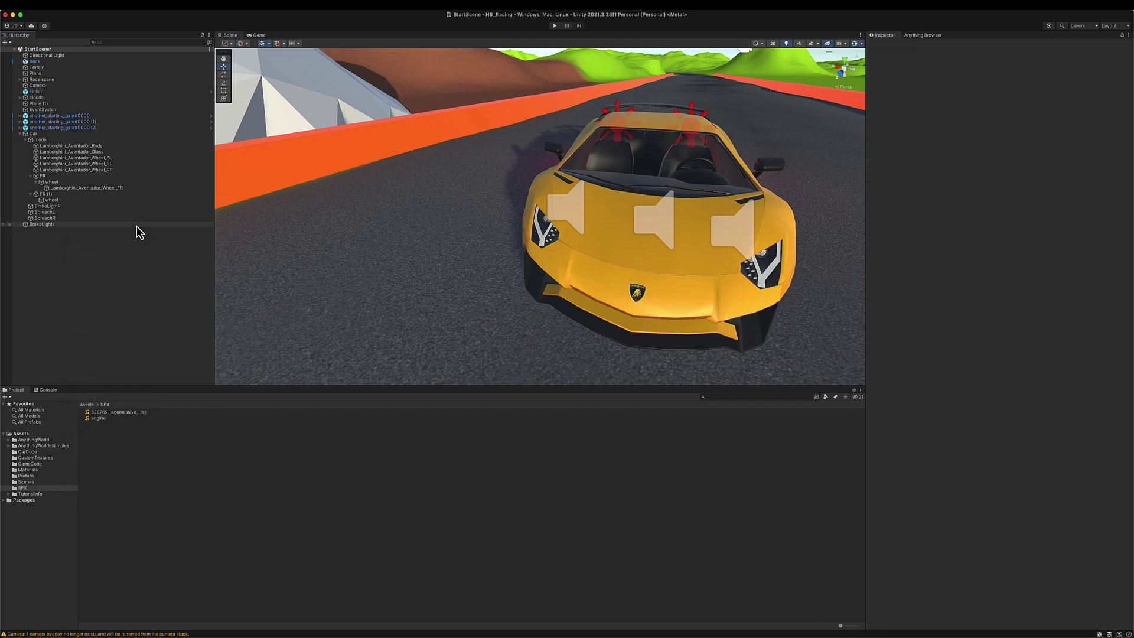
pyautogui.click(44, 194)
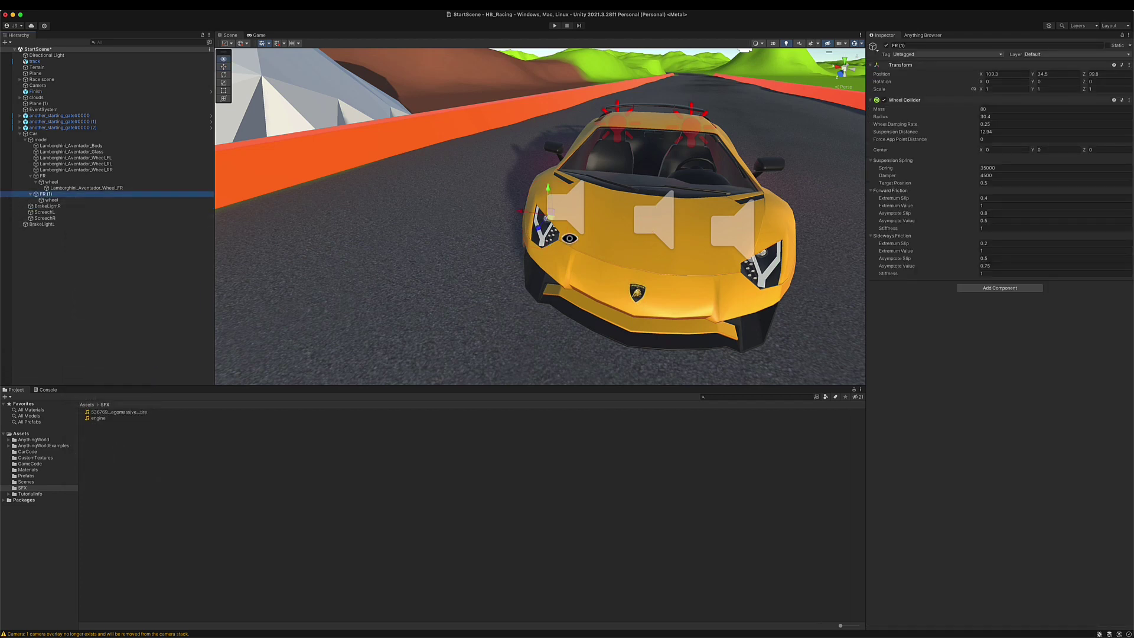
pyautogui.keyDown('alt'); pyautogui.moveTo(570, 238); pyautogui.dragTo(625, 252); pyautogui.keyUp('alt')
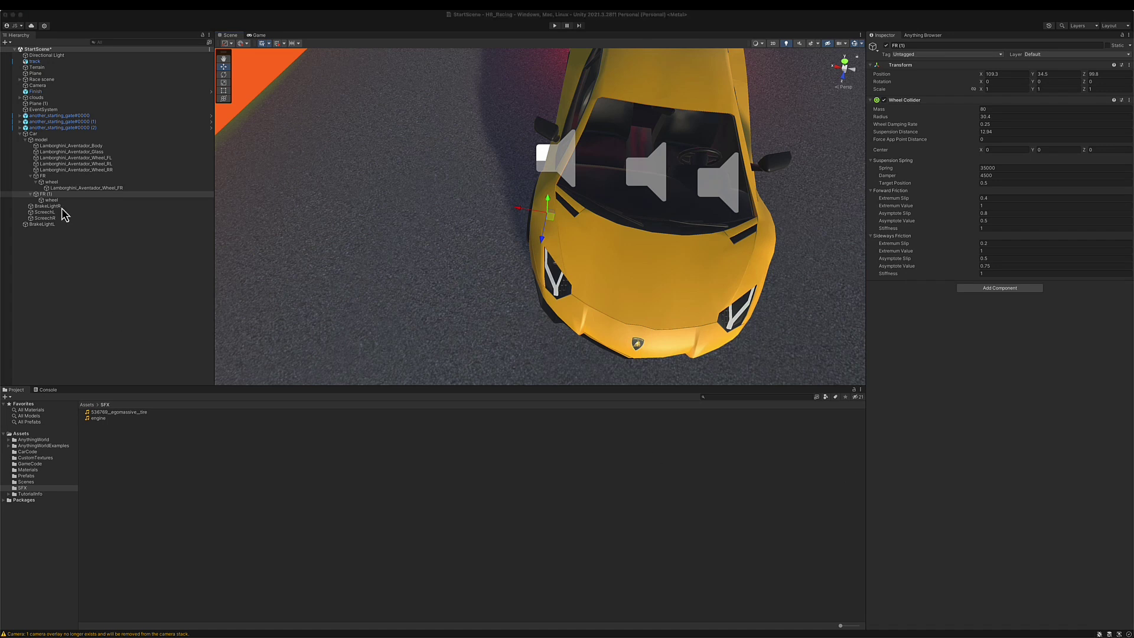
# Set the original FR object's position to X 105.7, Y 30.48 and Z 100.
pyautogui.click(47, 176)
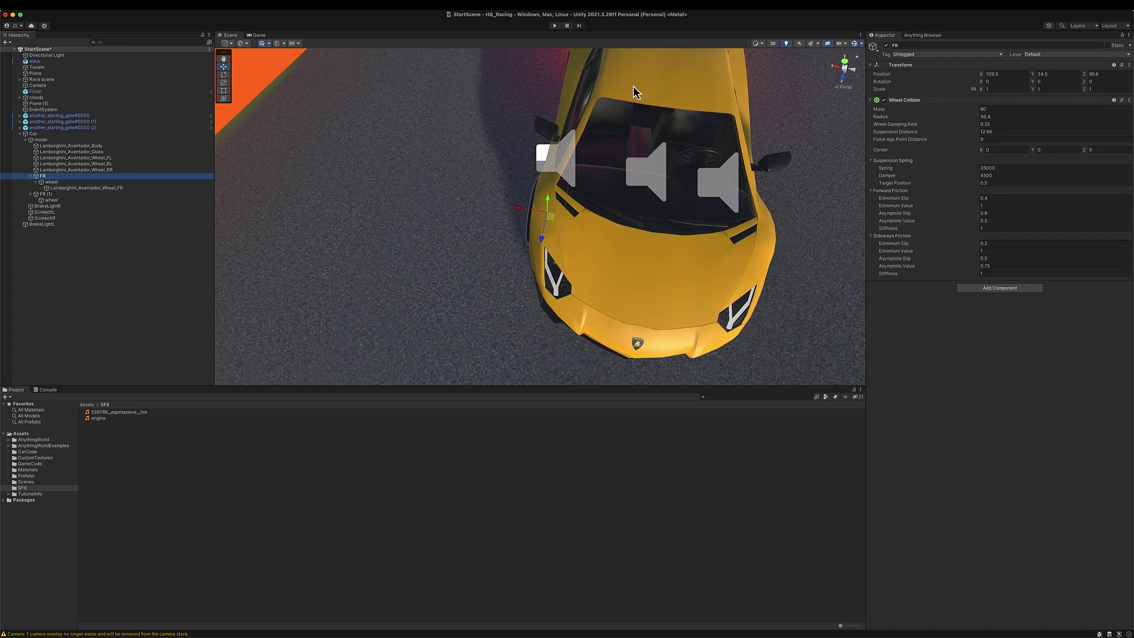
pyautogui.click(1007, 73)
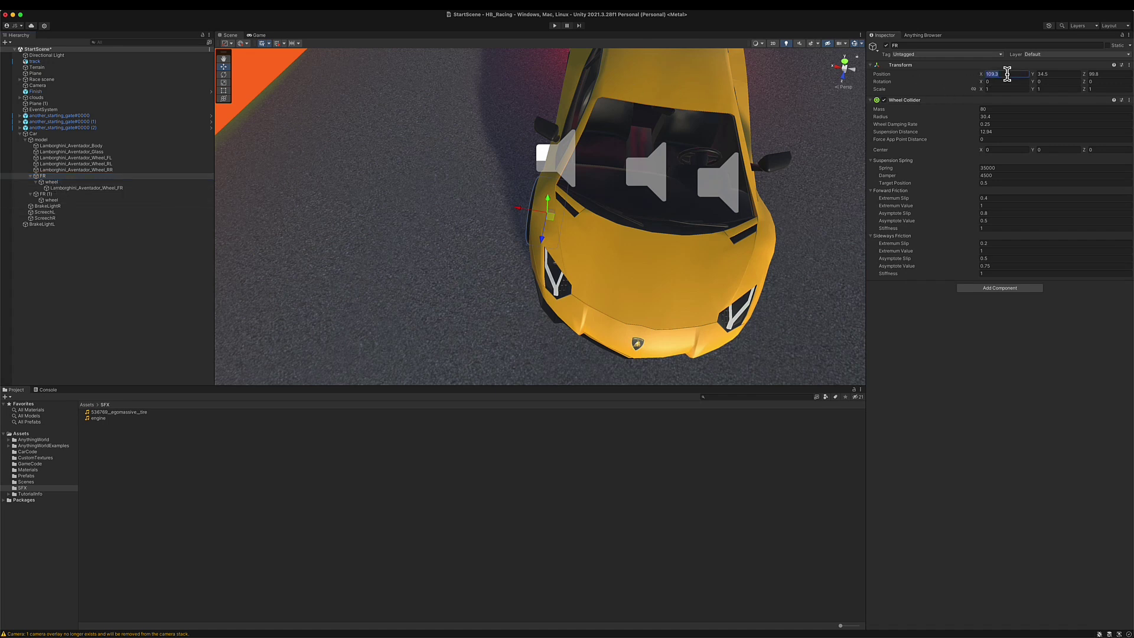
pyautogui.write('105.7')
pyautogui.press('Tab')
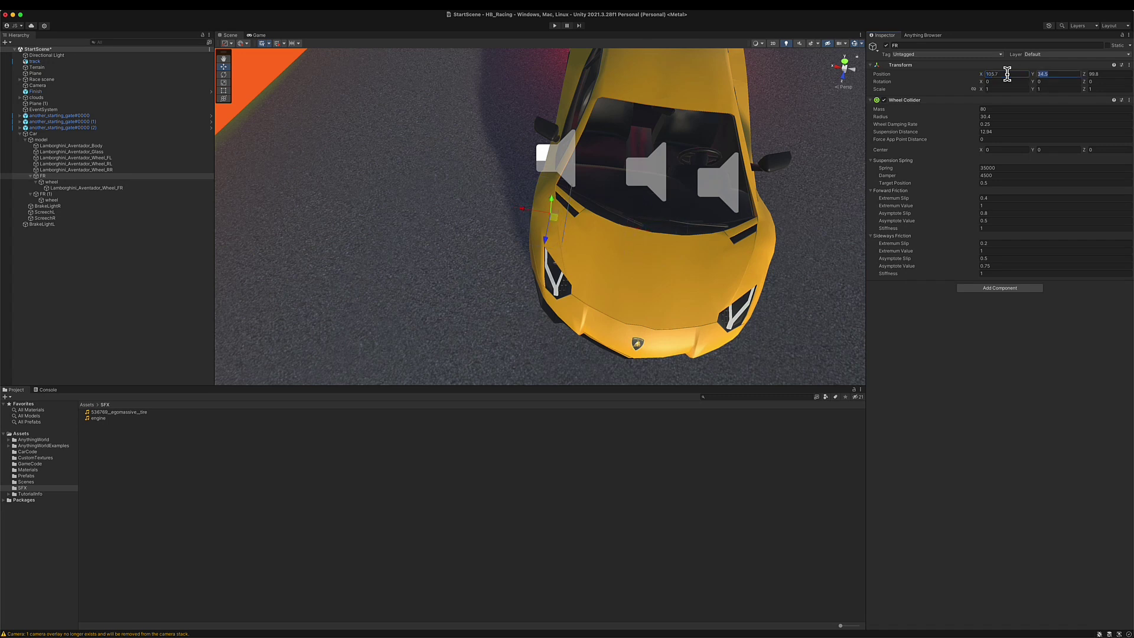
pyautogui.write('30.48')
pyautogui.press('Tab')
pyautogui.write('100')
pyautogui.press('Tab')
pyautogui.click(88, 189)
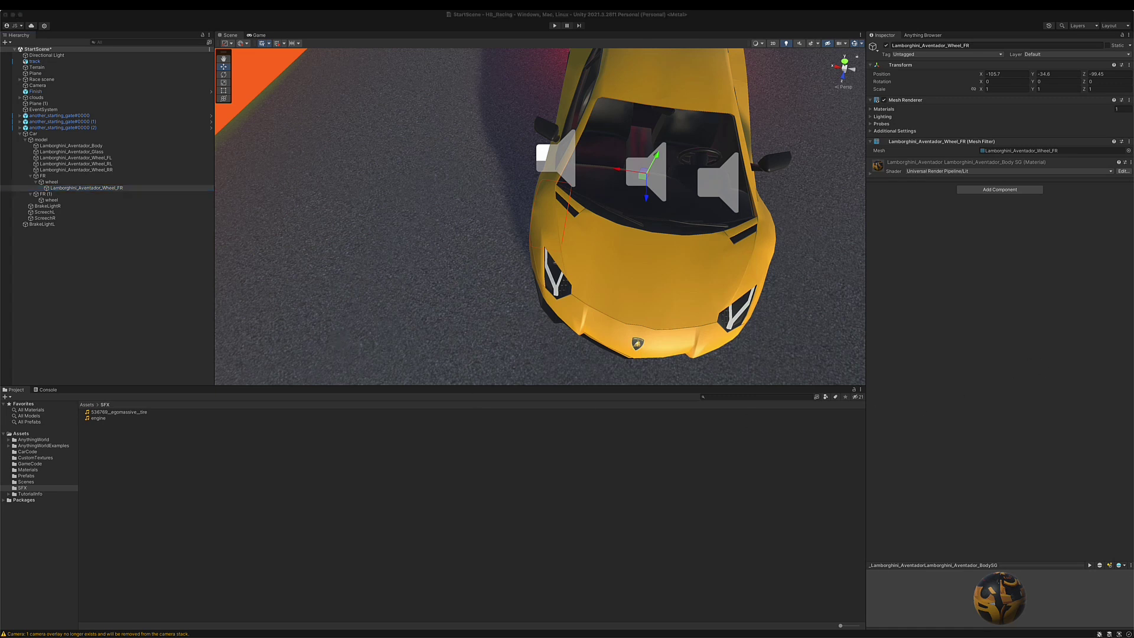
# Rename the FR (1) object as FL.
pyautogui.click(52, 195)
pyautogui.click(54, 195)
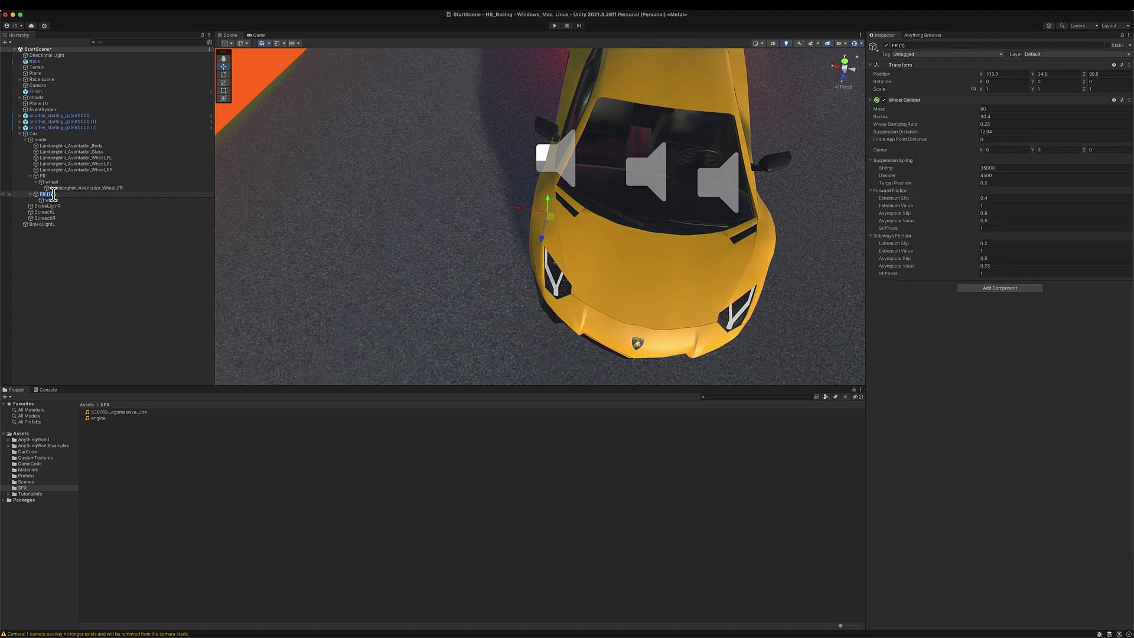
pyautogui.write('FL')
pyautogui.press('Return')
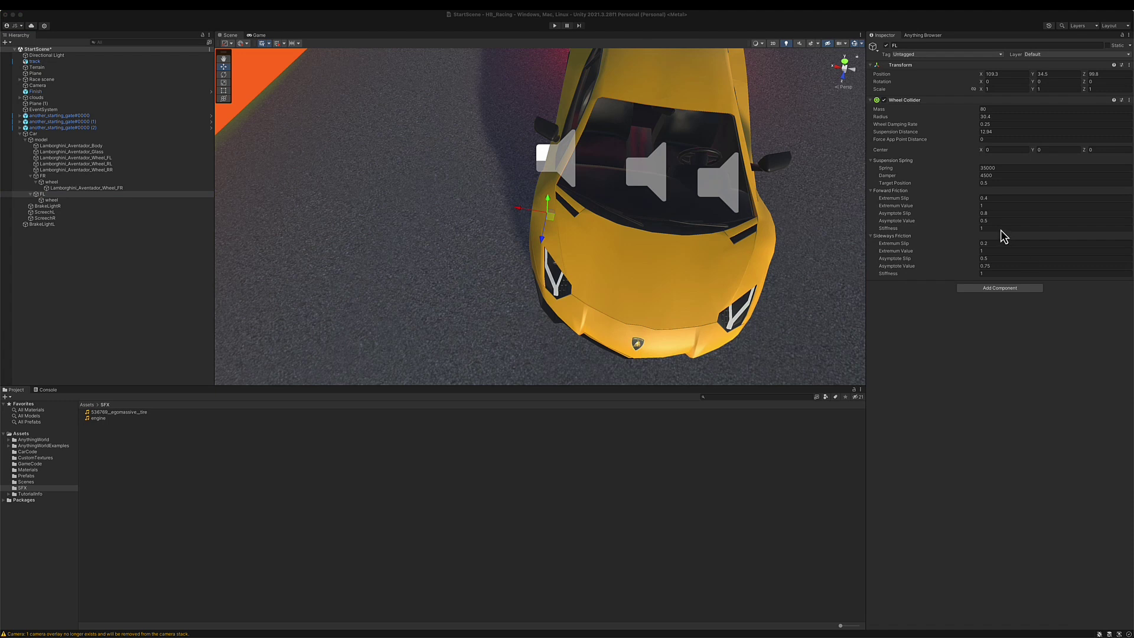
# Set the FL object's position to X -66.68, Y 31.1 and Z 99.51.
pyautogui.click(1005, 73)
pyautogui.write('-66')
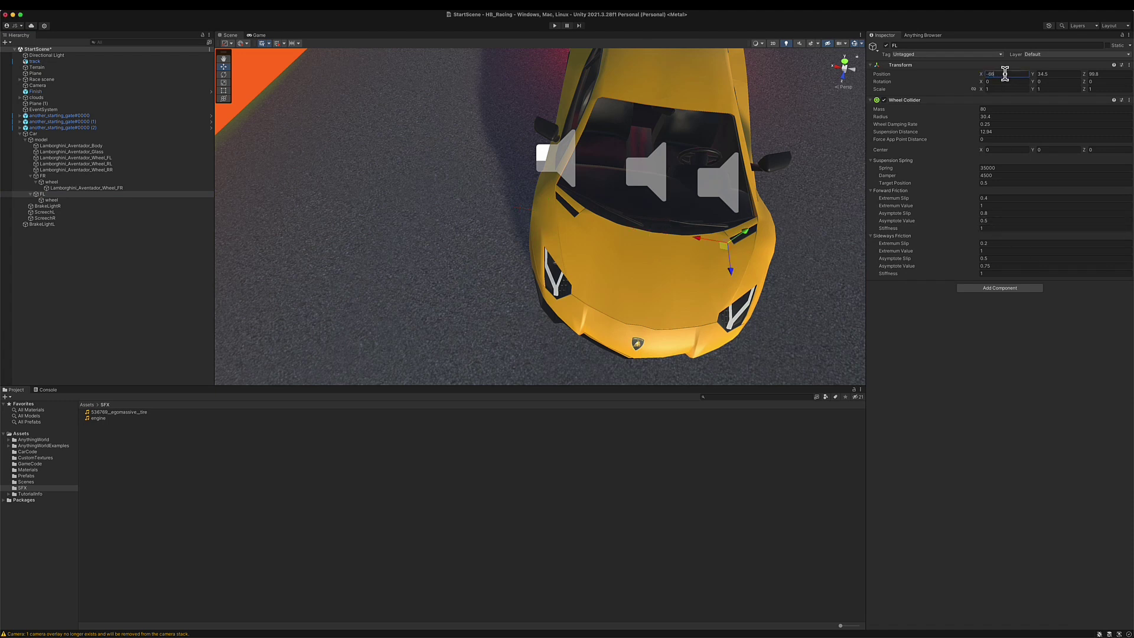
pyautogui.write('.68')
pyautogui.press('Tab')
pyautogui.write('31')
pyautogui.press('Tab')
pyautogui.write('99.51')
pyautogui.press('Tab')
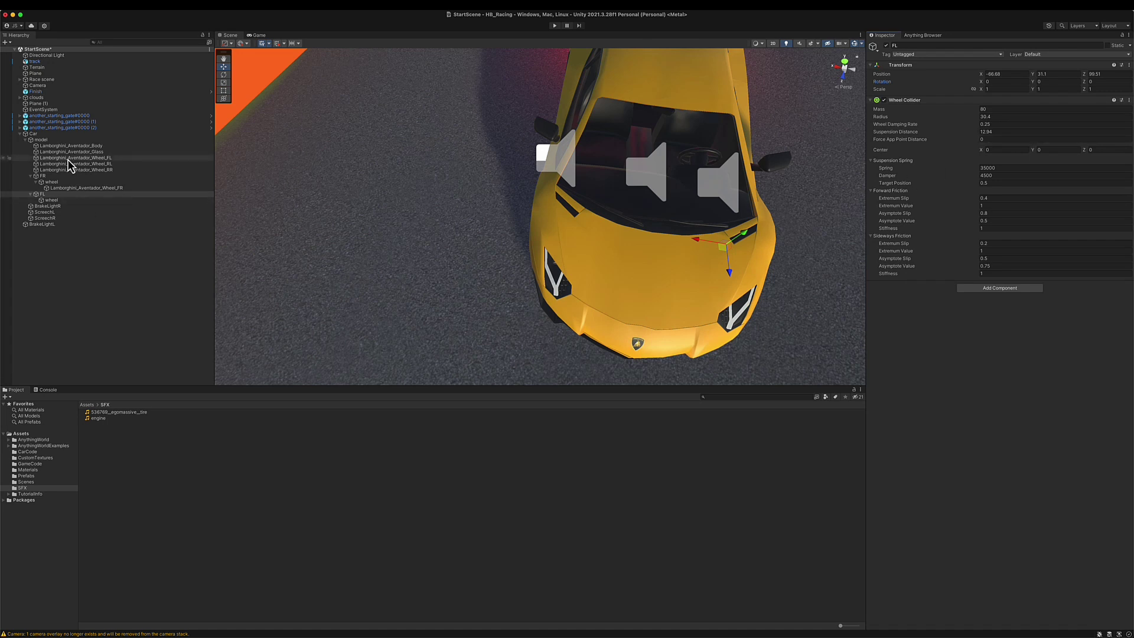
# Parent the Lamborghini_Aventador_Wheel_FL mesh to the wheel object under FL and set its position to Y -34.6 and Z -99.45.
pyautogui.moveTo(71, 166); pyautogui.dragTo(58, 202)
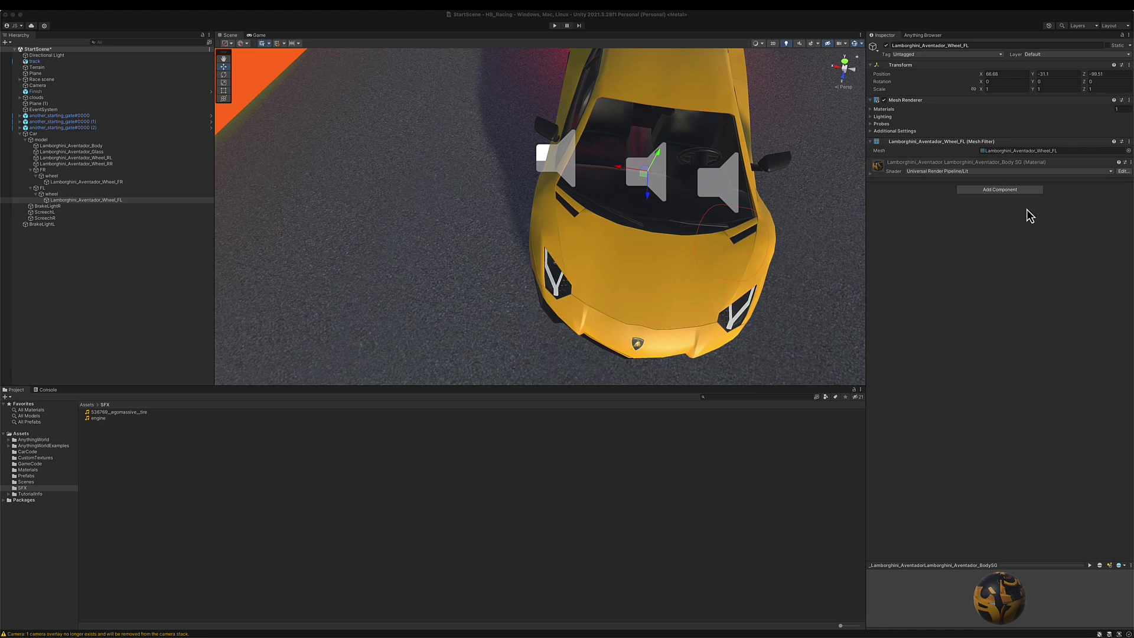
pyautogui.click(1066, 73)
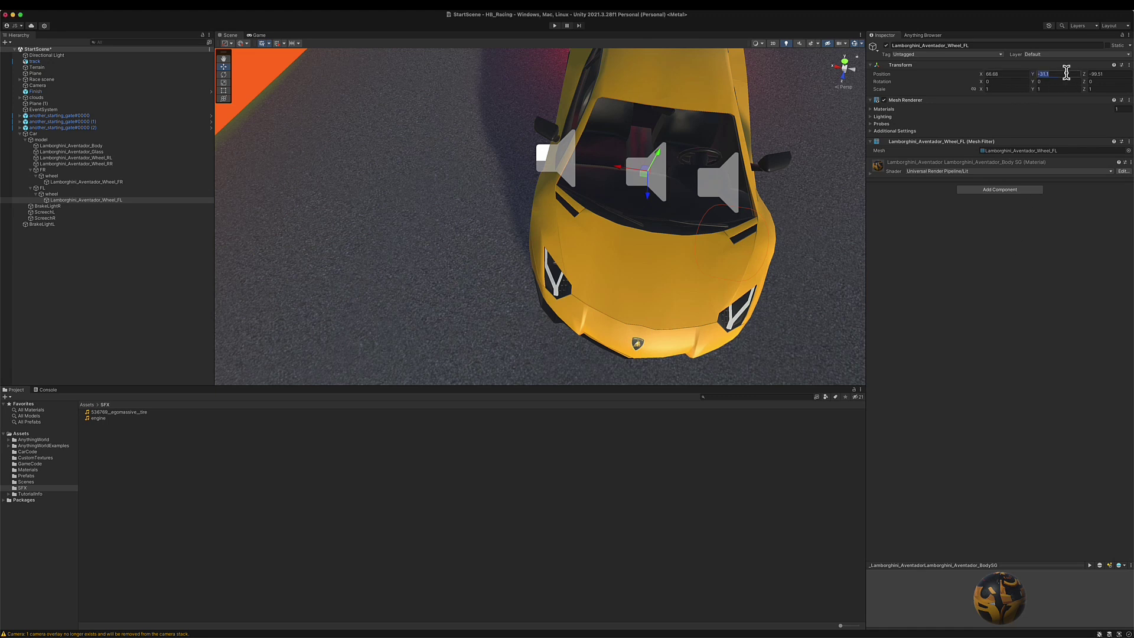
pyautogui.write('-34')
pyautogui.press('Tab')
pyautogui.press('Right')
pyautogui.press('BackSpace')
pyautogui.press('BackSpace')
pyautogui.write('45')
pyautogui.keyDown('alt'); pyautogui.moveTo(798, 286); pyautogui.dragTo(640, 259); pyautogui.keyUp('alt')
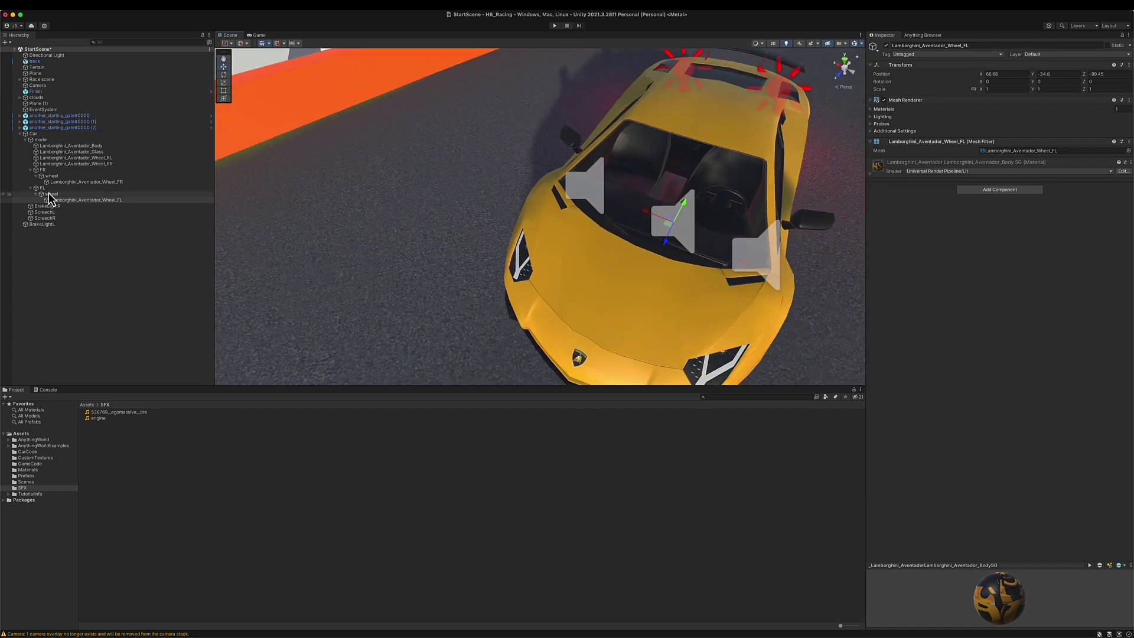
# Collapse the FL and FR objects, duplicate FR with its children, and rename the copy as RR.
pyautogui.click(30, 188)
pyautogui.click(30, 169)
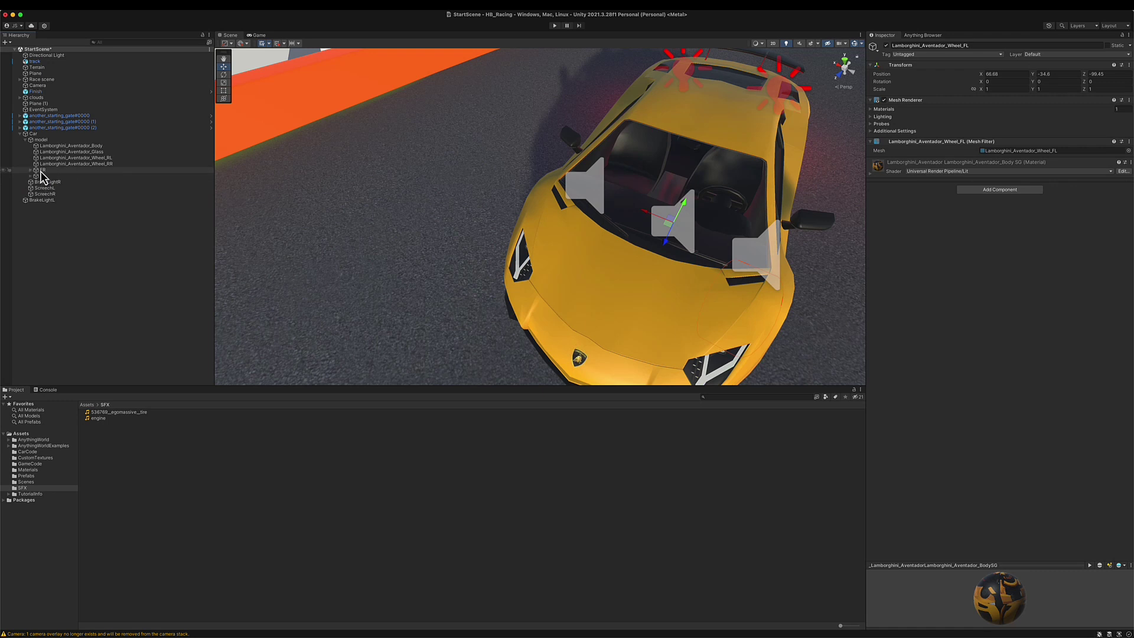
pyautogui.click(42, 170)
pyautogui.press('super+d')
pyautogui.click(44, 183)
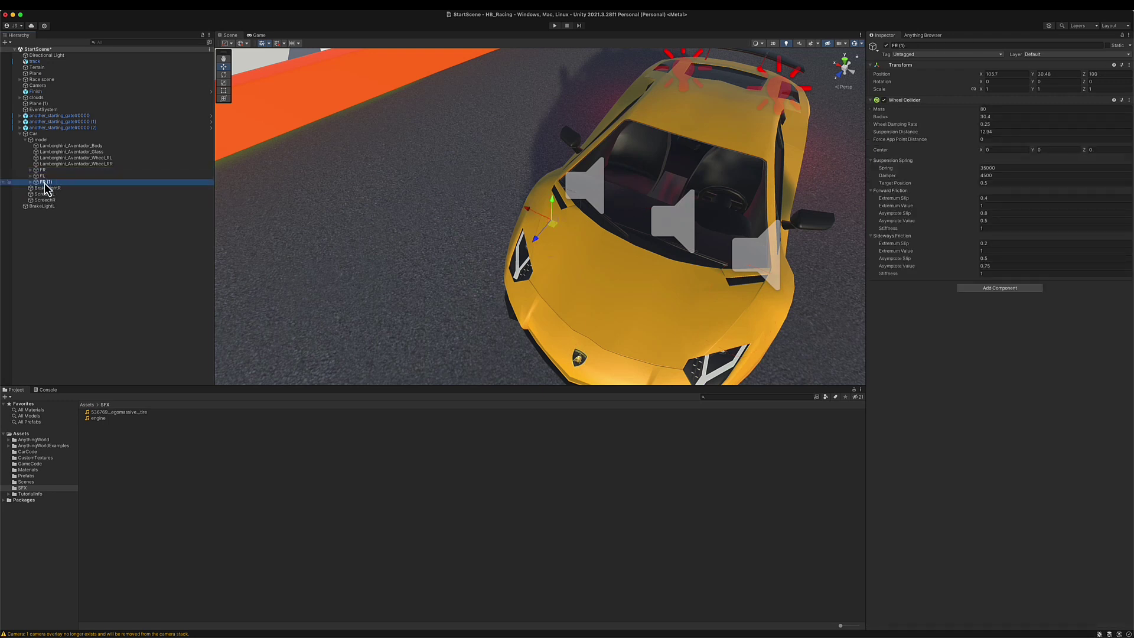
pyautogui.write('RR')
pyautogui.press('Return')
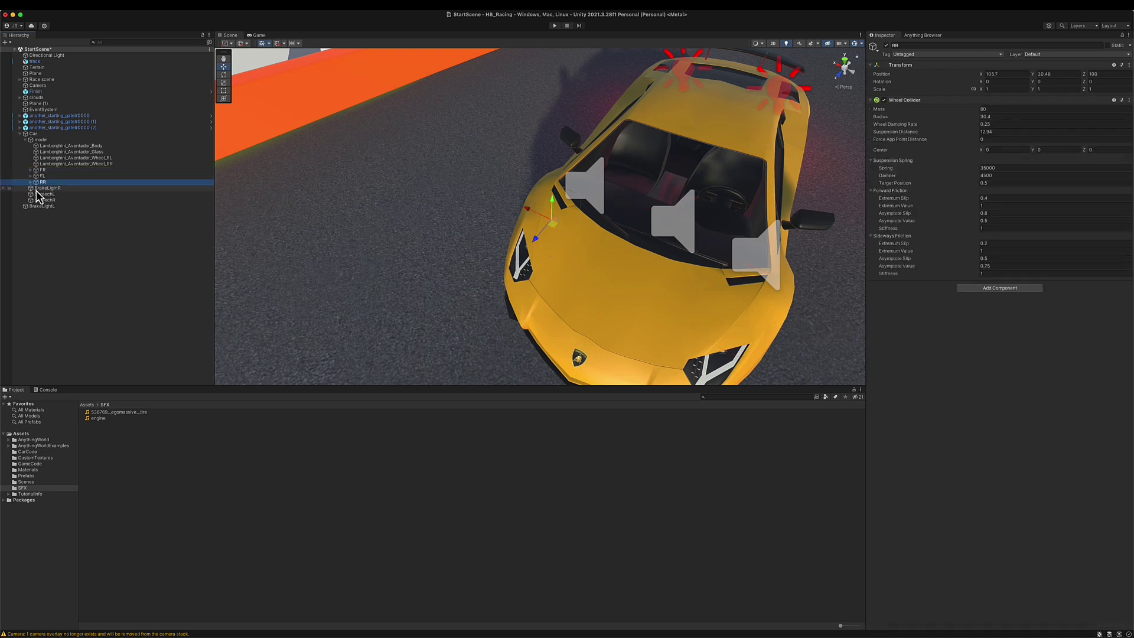
# Delete the Lamborghini_Aventador_Wheel_FR mesh from the wheel object under RR.
pyautogui.click(30, 182)
pyautogui.click(36, 188)
pyautogui.click(65, 194)
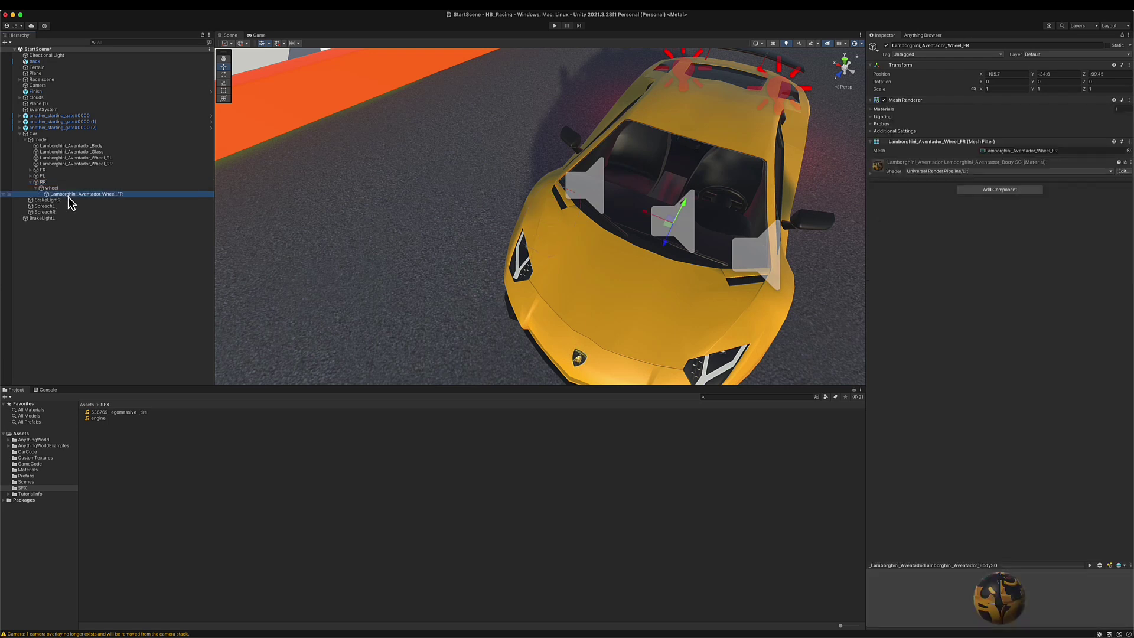
pyautogui.rightClick(73, 197)
pyautogui.click(88, 254)
# Set the RR object's position to Y 33.2 and Z -175.33.
pyautogui.click(46, 183)
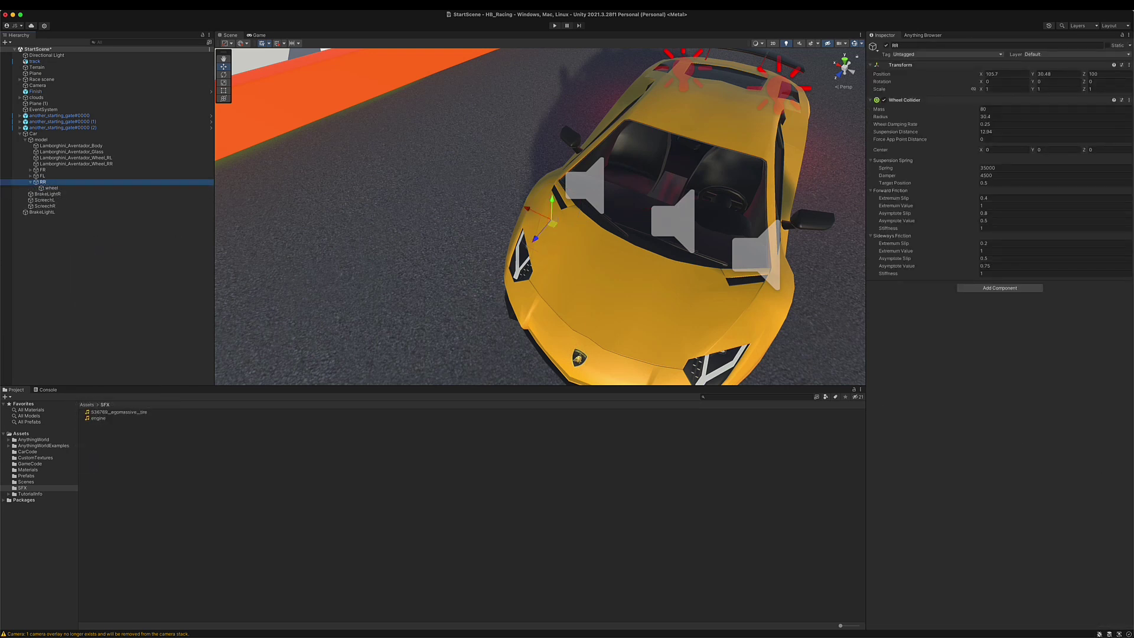
pyautogui.press('super+Tab')
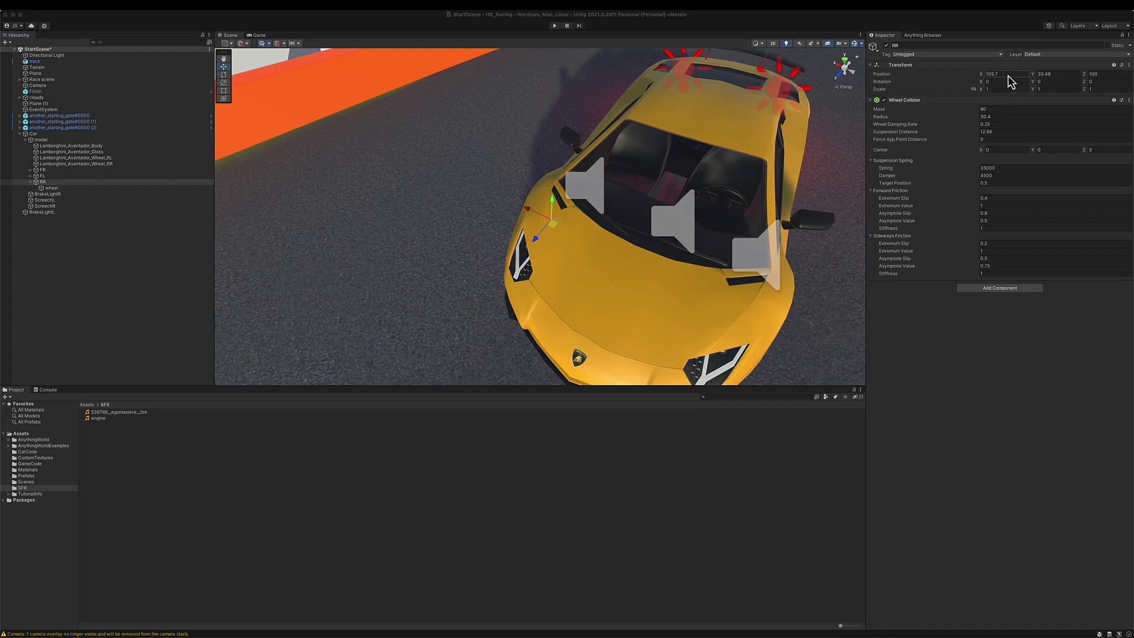
pyautogui.click(1056, 76)
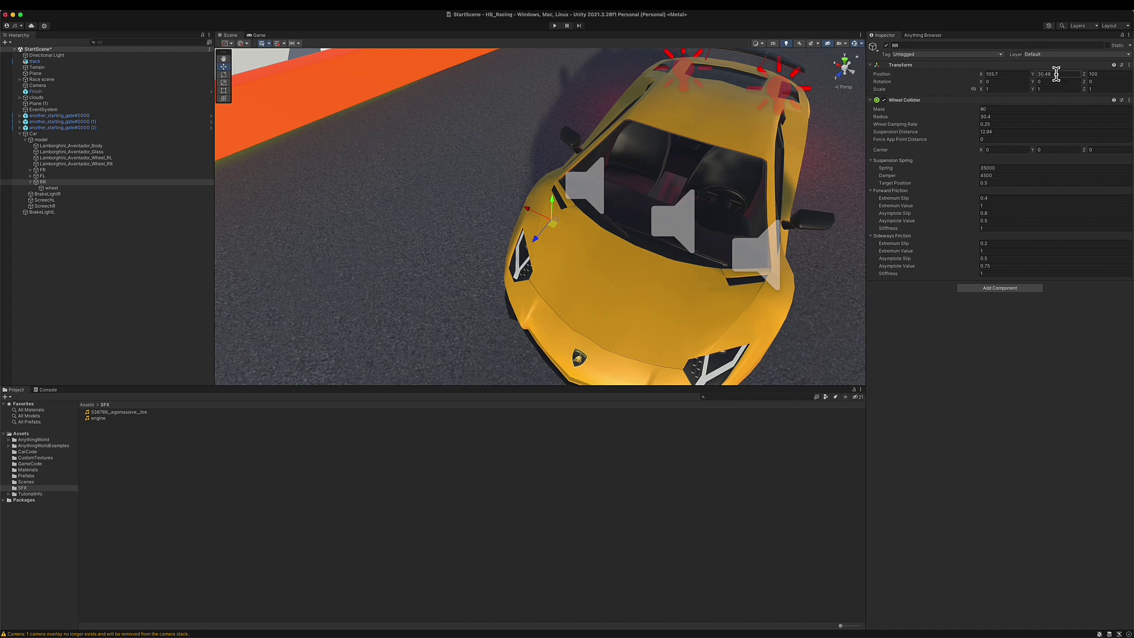
pyautogui.click(1056, 74)
pyautogui.write('33.2')
pyautogui.press('Tab')
pyautogui.write('-175.33')
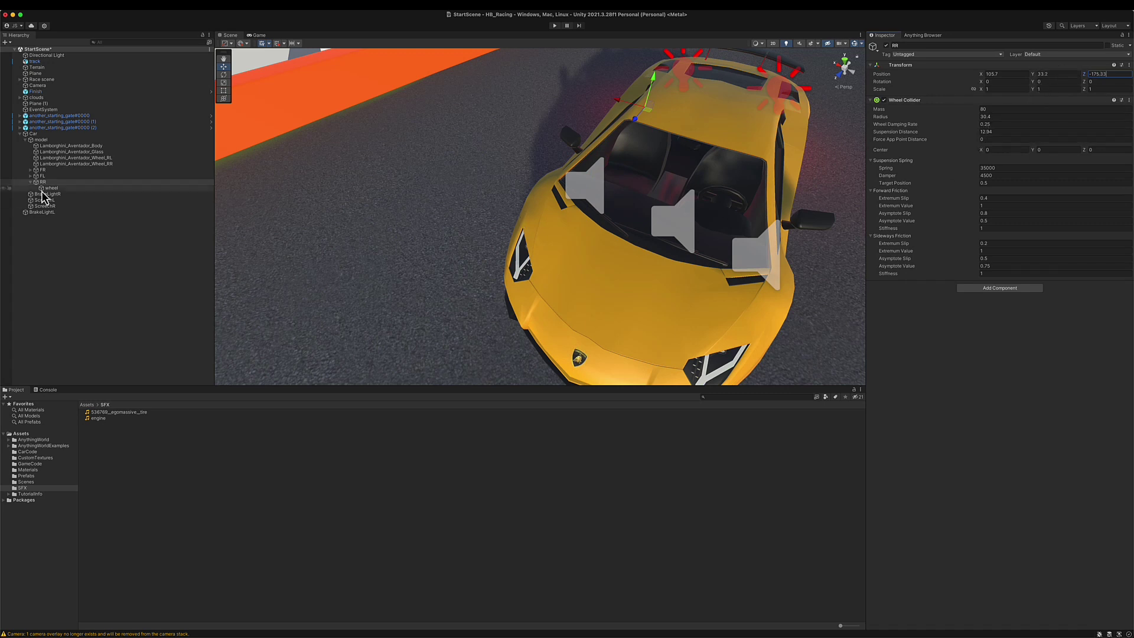
# Parent the Lamborghini_Aventador_Wheel_RR mesh to the wheel object under RR and set its Y position to -38.4.
pyautogui.moveTo(76, 164); pyautogui.dragTo(51, 188)
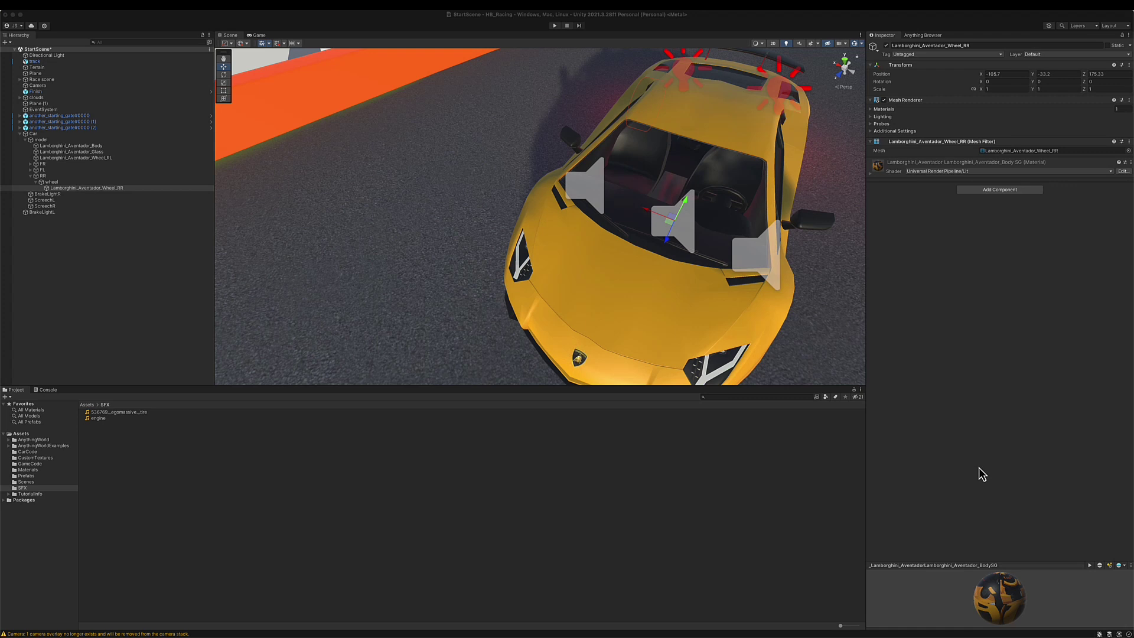
pyautogui.click(1060, 74)
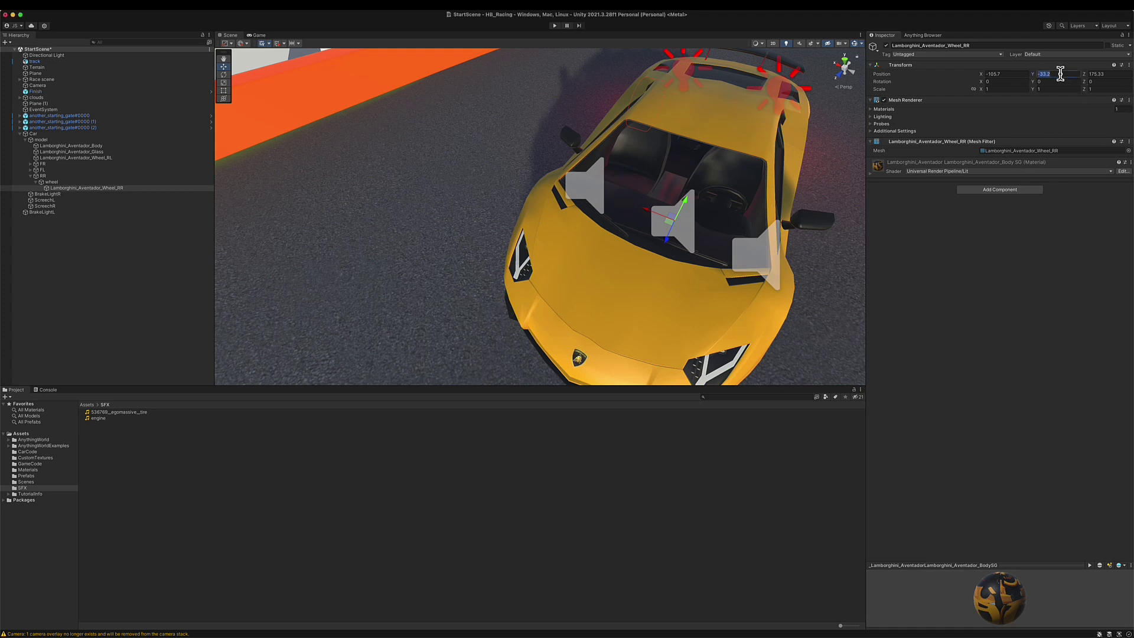
pyautogui.write('-38')
# Duplicate the RR object and delete the Lamborghini_Aventador_Wheel_RR mesh from the copy's wheel object.
pyautogui.click(30, 176)
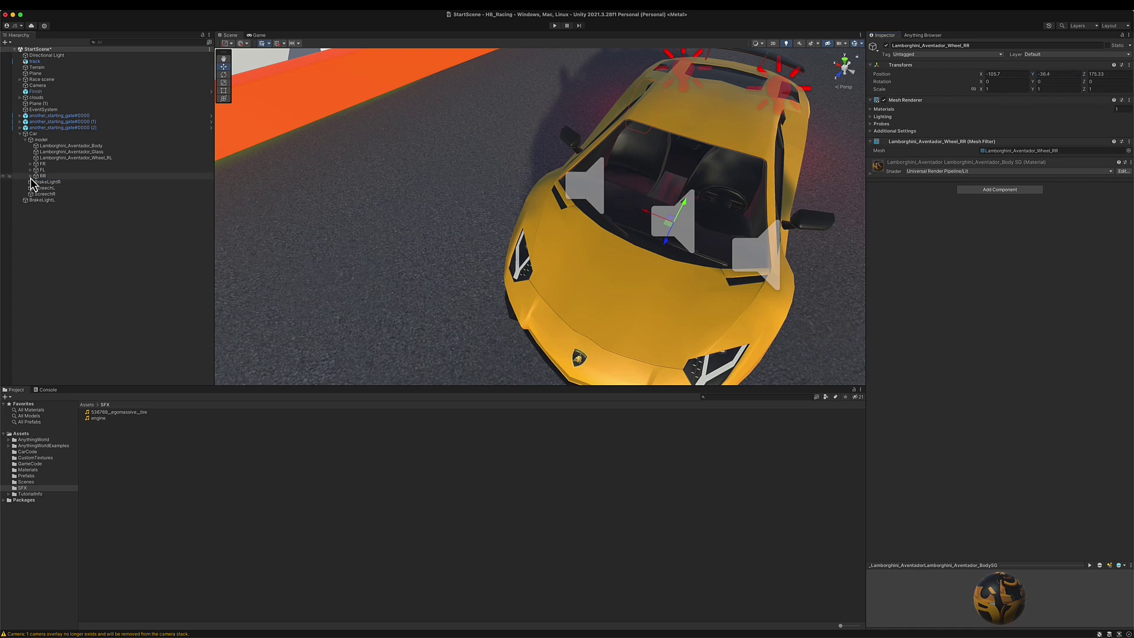
pyautogui.click(43, 176)
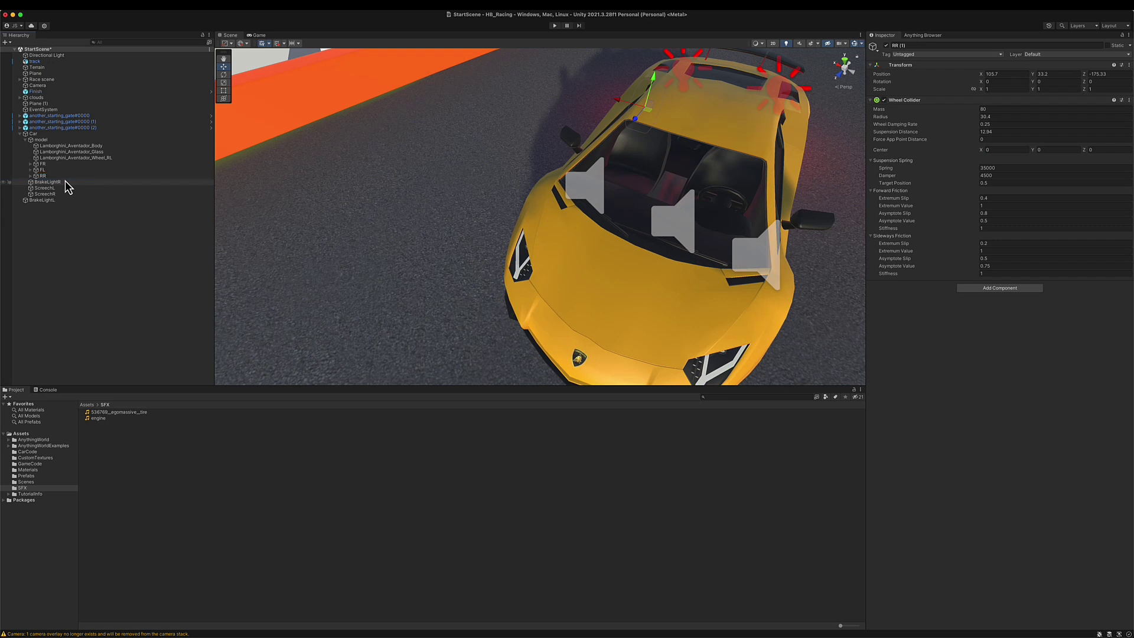
pyautogui.click(31, 183)
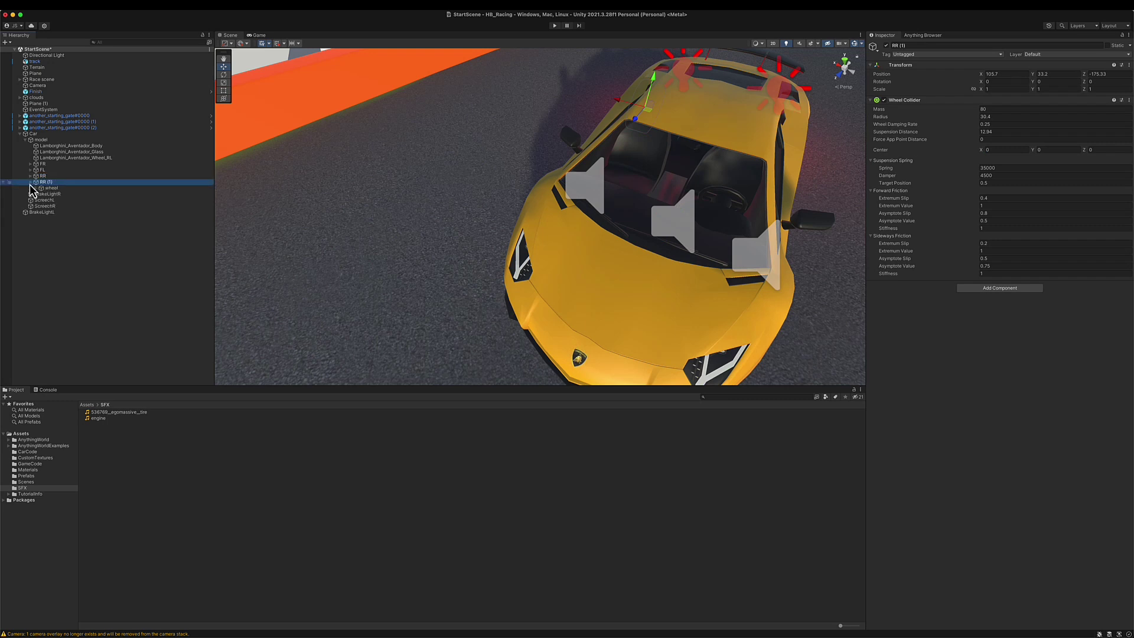
pyautogui.click(36, 187)
pyautogui.rightClick(72, 195)
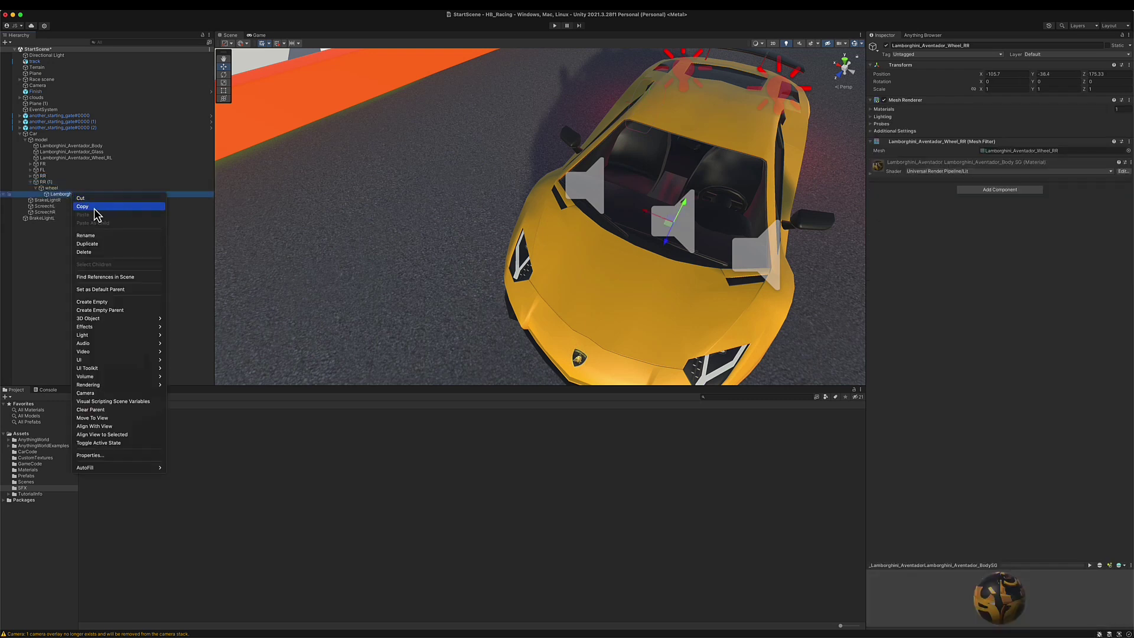
pyautogui.click(84, 252)
# Rename the RR (1) object as RL.
pyautogui.click(45, 184)
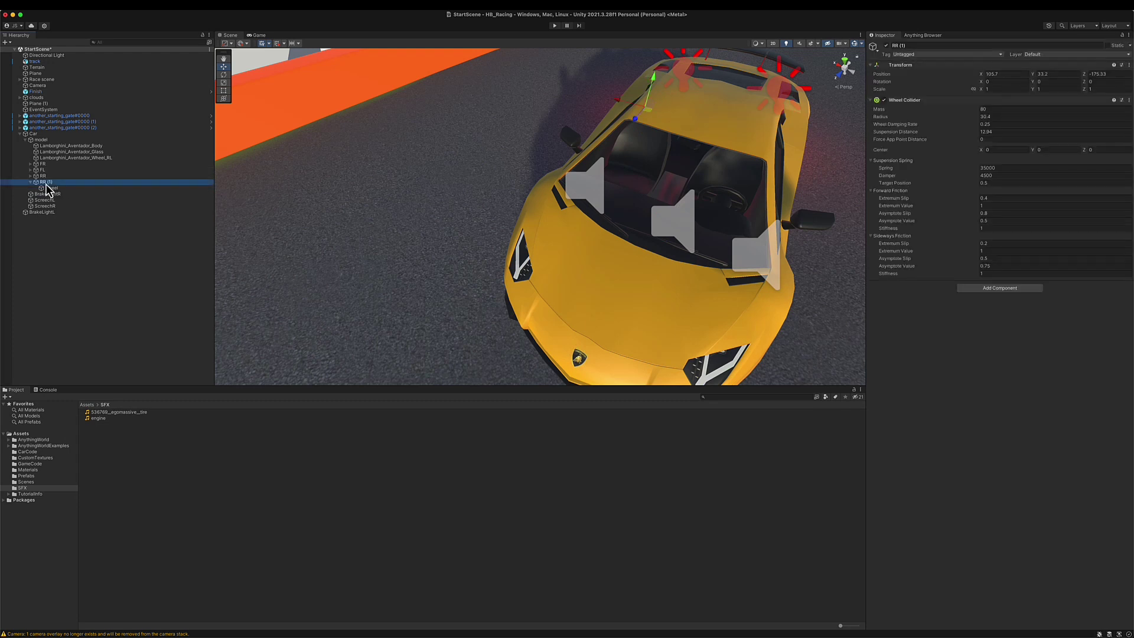
pyautogui.click(46, 183)
pyautogui.write('RL')
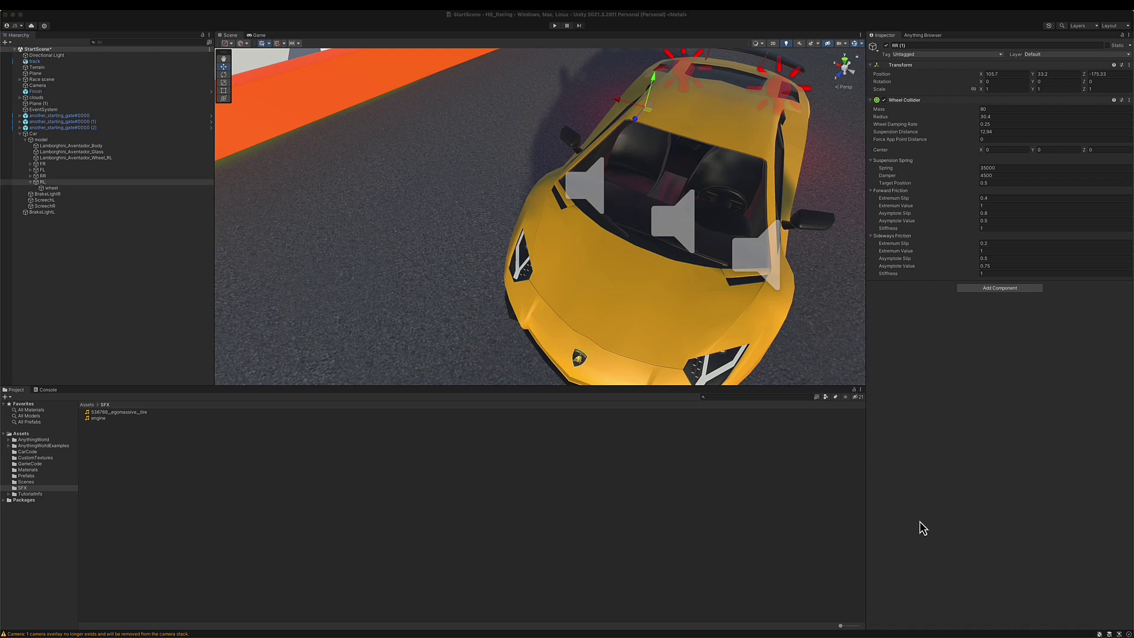
# Set the RL object's position to X -66.9 and Y 33.189.
pyautogui.click(55, 182)
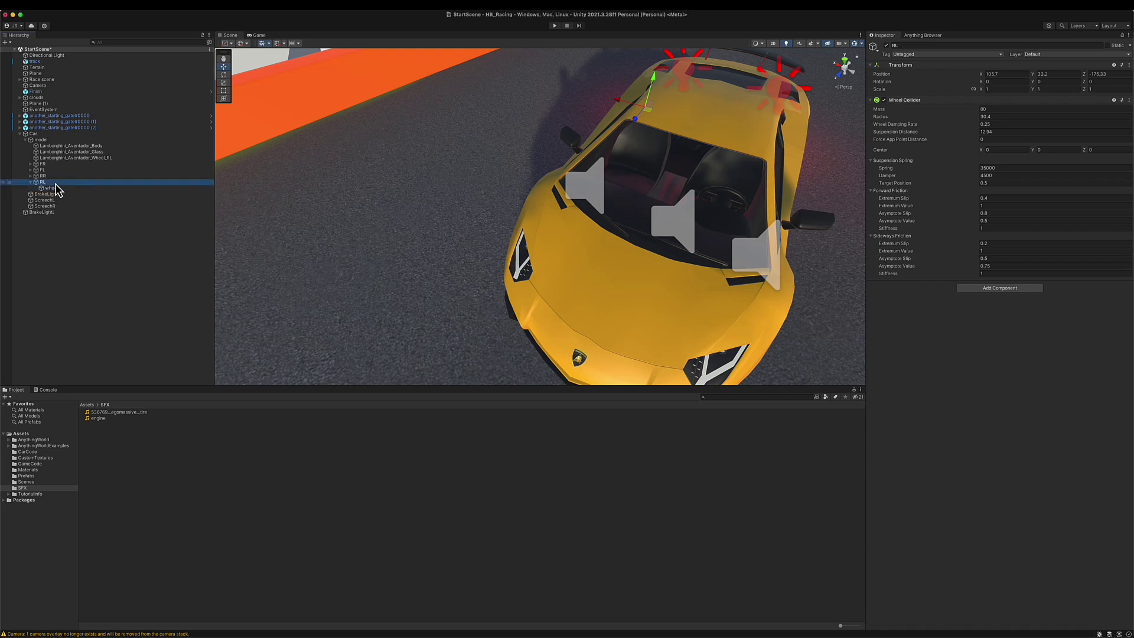
pyautogui.click(1008, 73)
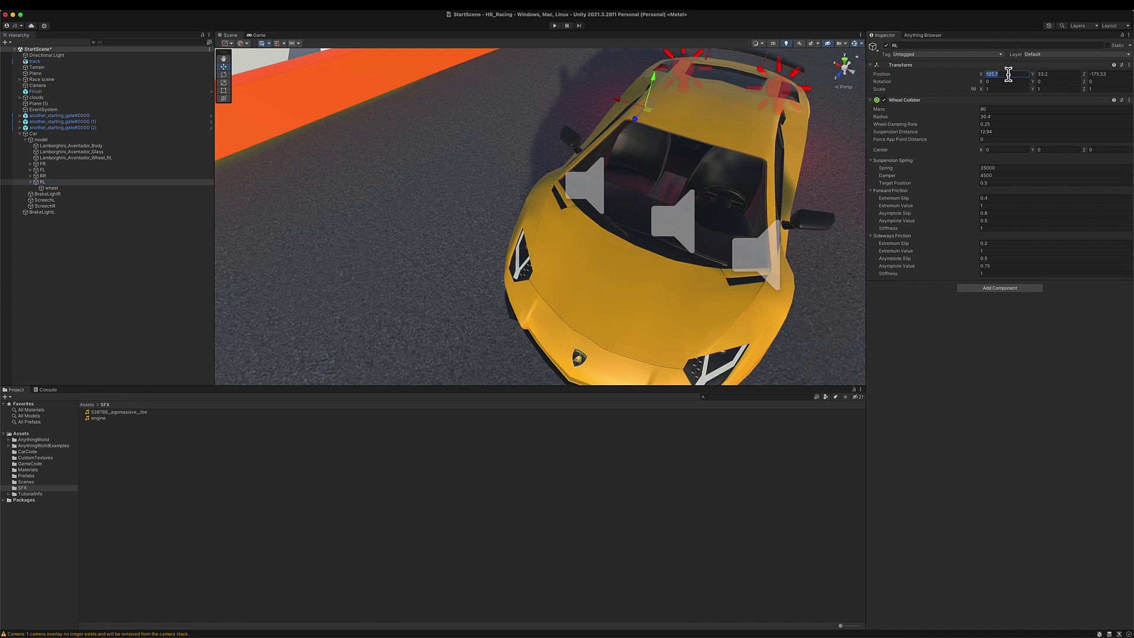
pyautogui.write('-66.9')
pyautogui.press('BackSpace')
pyautogui.write('9')
pyautogui.press('Tab')
pyautogui.write('33.189')
pyautogui.press('Tab')
# Parent the Lamborghini_Aventador_Wheel_RL mesh to the wheel object under RL.
pyautogui.click(75, 159)
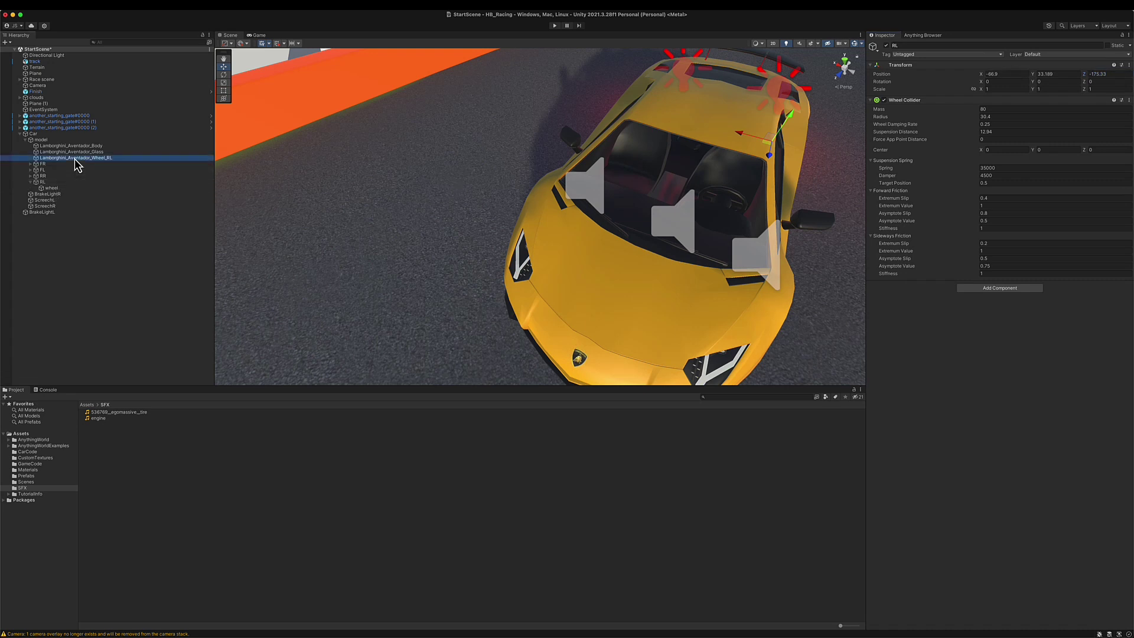
pyautogui.moveTo(75, 165); pyautogui.dragTo(54, 188)
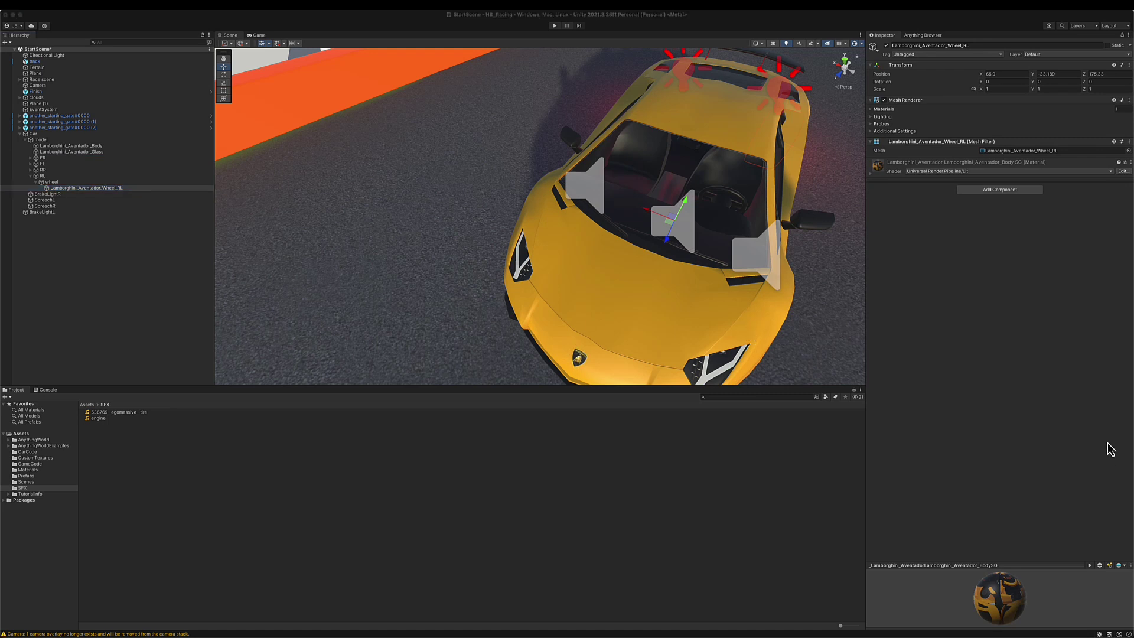
# Set the Lamborghini_Aventador_Wheel_RL mesh's Y position to -36.4 and collapse the Car hierarchy.
pyautogui.click(1054, 74)
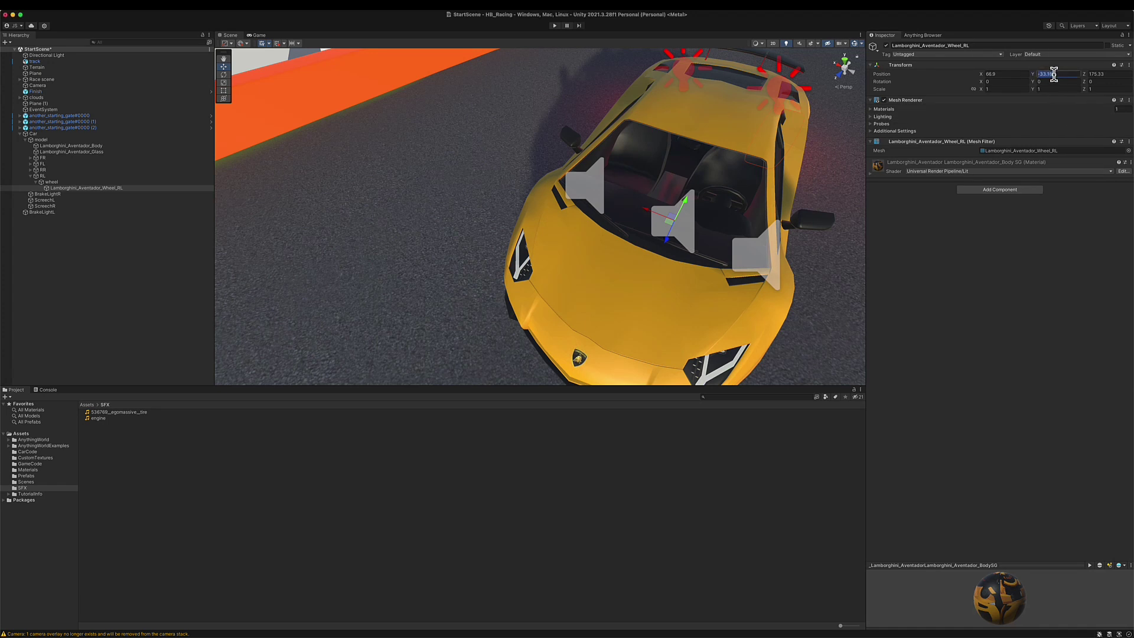
pyautogui.write('-38')
pyautogui.press('Tab')
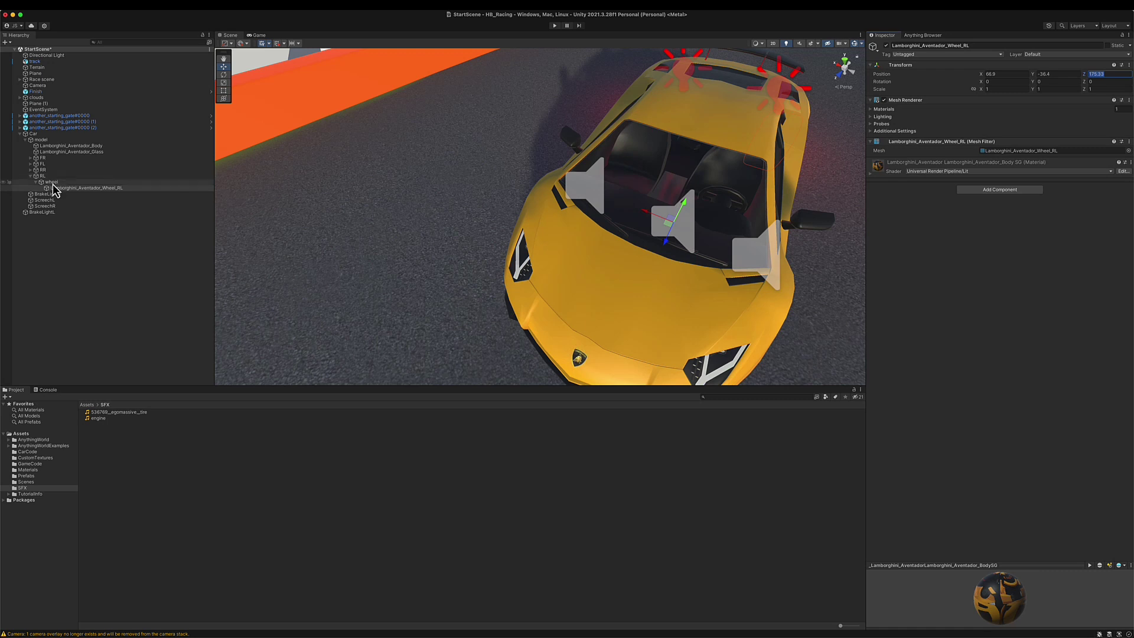
pyautogui.click(20, 134)
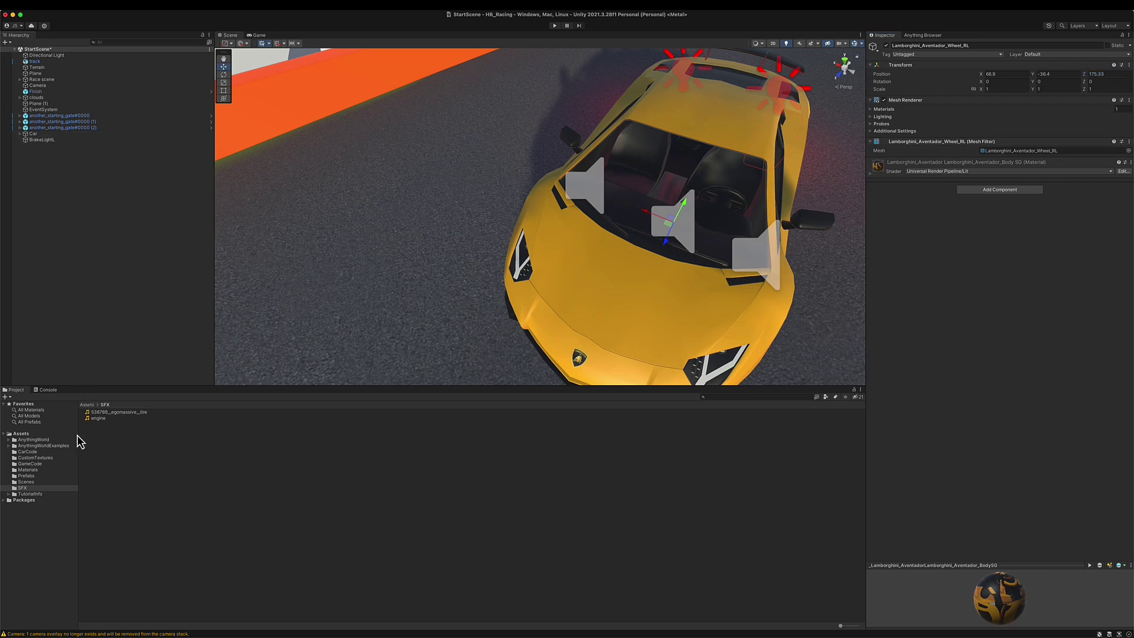
# Create a folder named Scripts in the project's Assets folder and open it.
pyautogui.click(39, 434)
pyautogui.rightClick(165, 557)
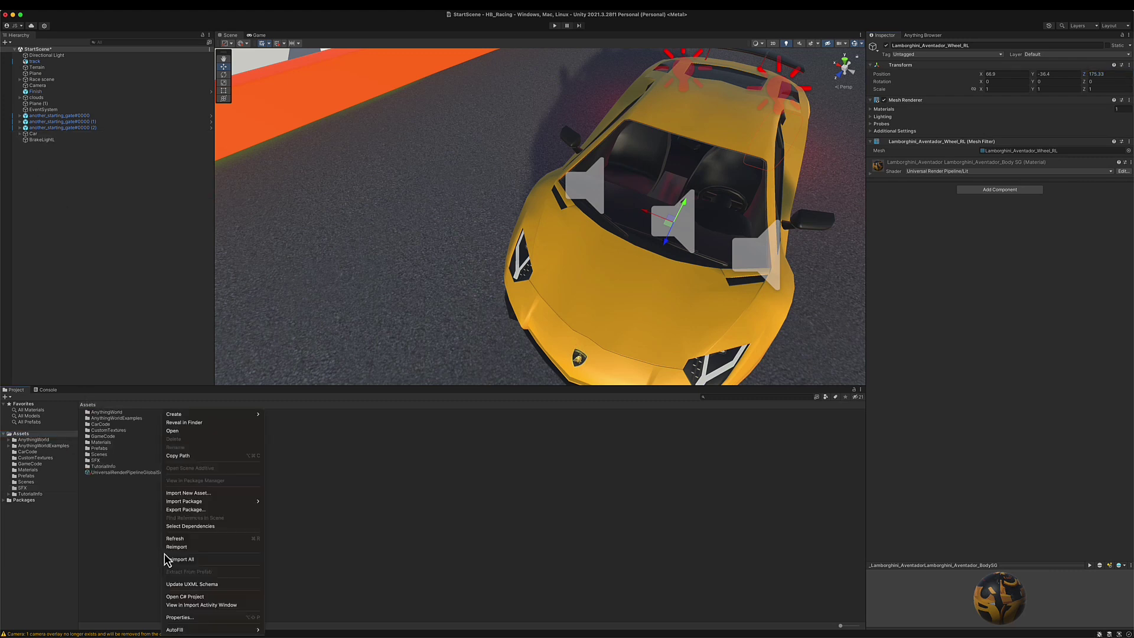
pyautogui.moveTo(241, 418)
pyautogui.click(319, 235)
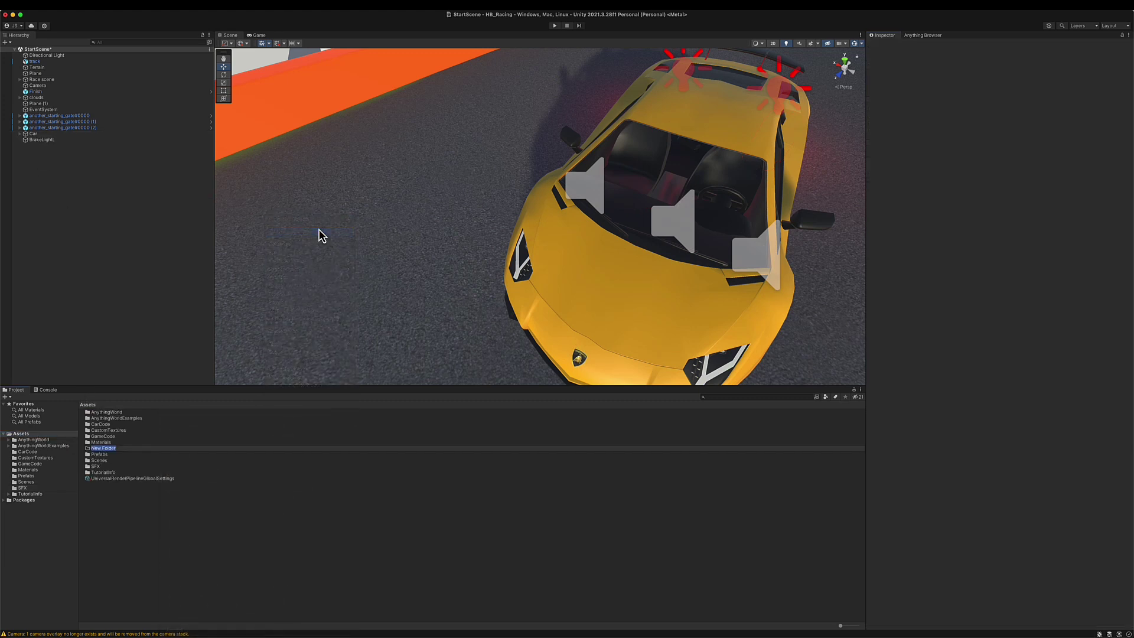
pyautogui.write('cripts')
pyautogui.press('Return')
pyautogui.doubleClick(106, 460)
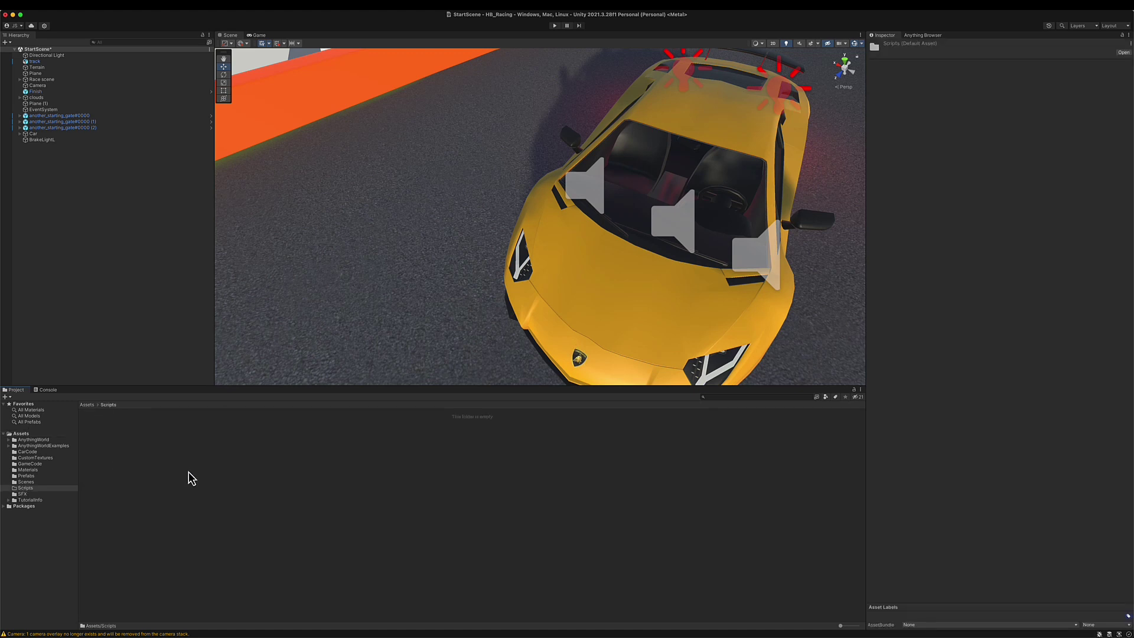
# Create a C# script named WheelPositioning in the Scripts folder.
pyautogui.rightClick(87, 419)
pyautogui.moveTo(136, 414)
pyautogui.click(247, 244)
pyautogui.write('WheelPositioning')
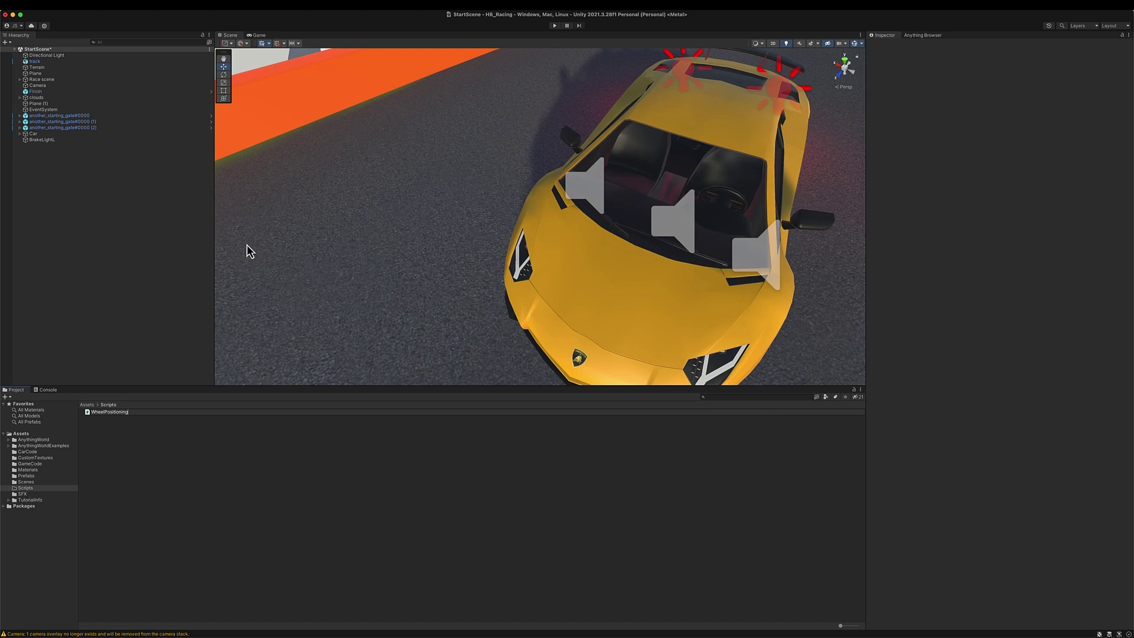
pyautogui.press('Return')
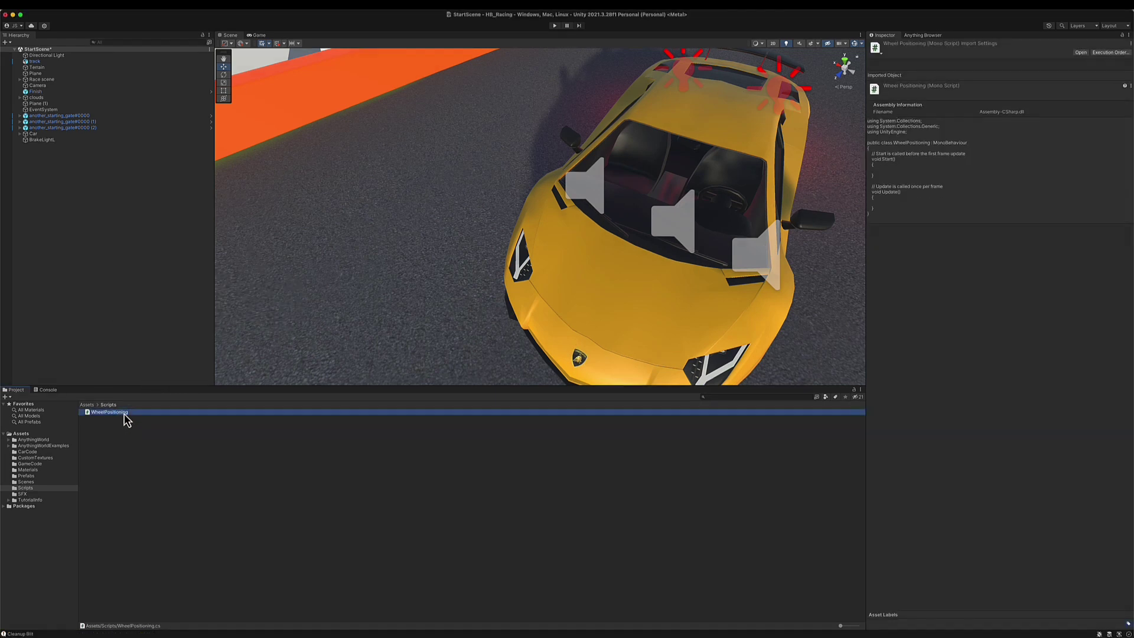
# Open the WheelPositioning script in Visual Studio and enlarge the editor window to fill the screen.
pyautogui.doubleClick(124, 413)
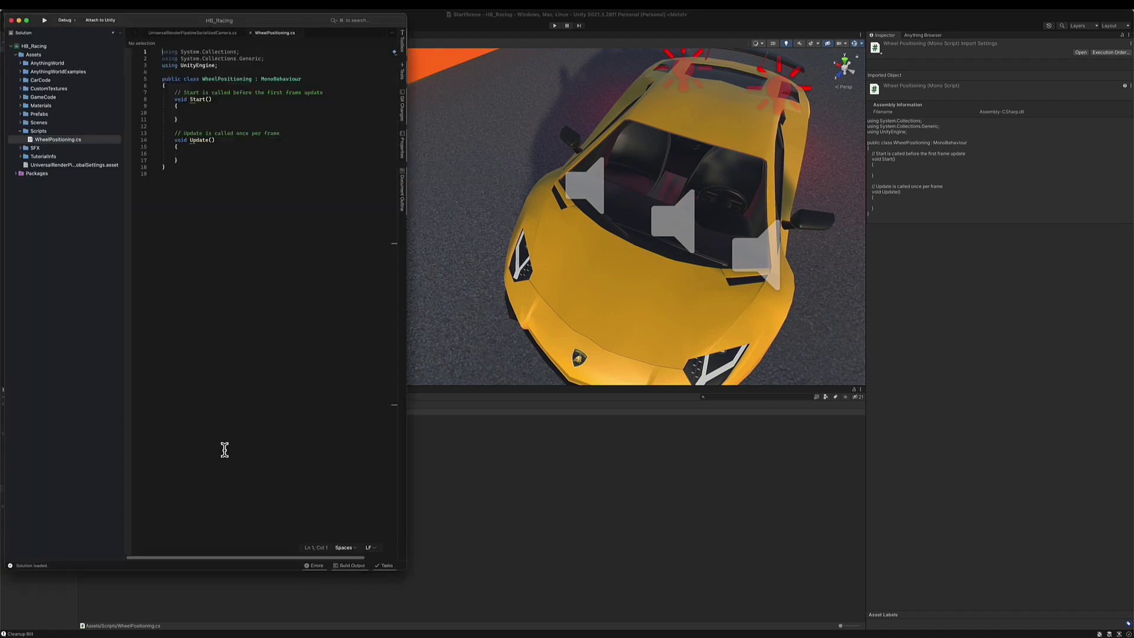
pyautogui.click(405, 572)
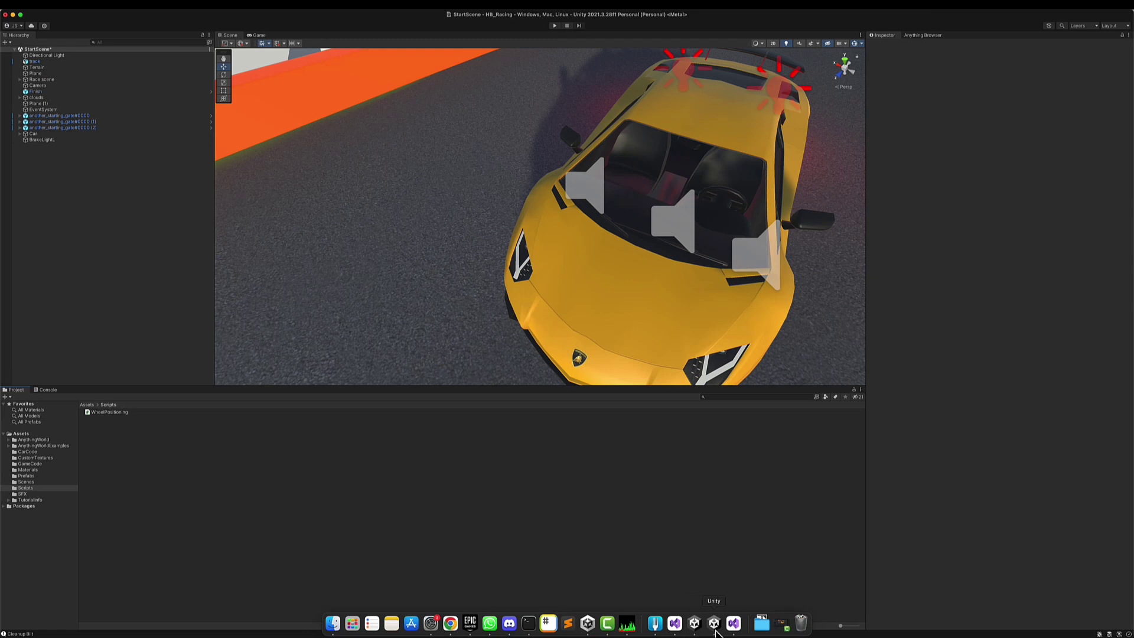
pyautogui.click(732, 624)
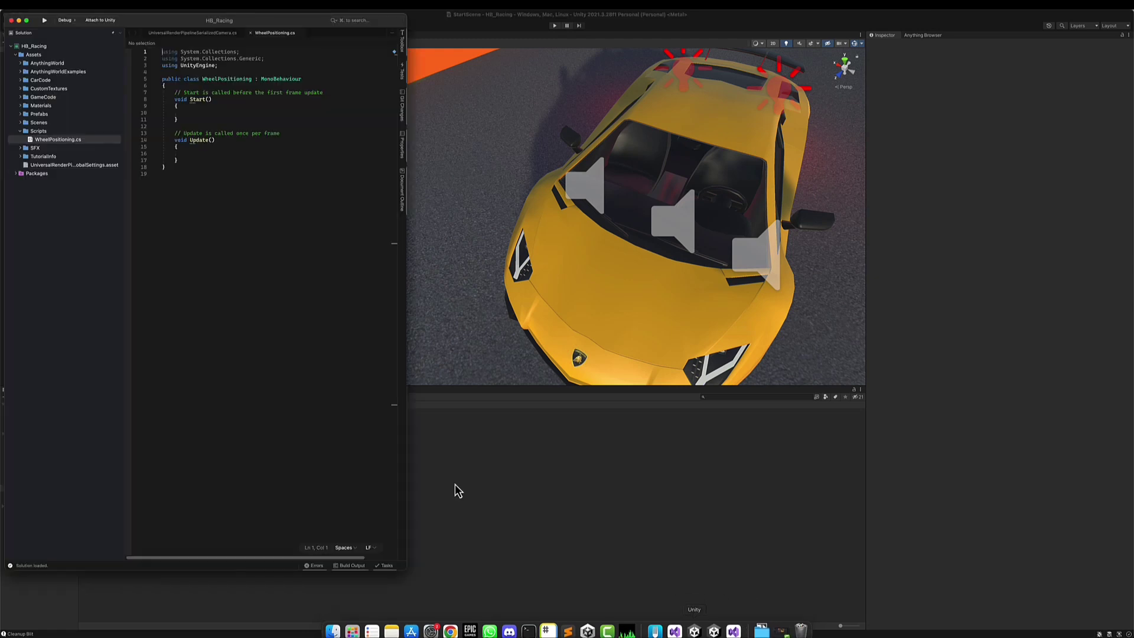
pyautogui.moveTo(407, 564); pyautogui.dragTo(559, 585)
pyautogui.doubleClick(558, 585)
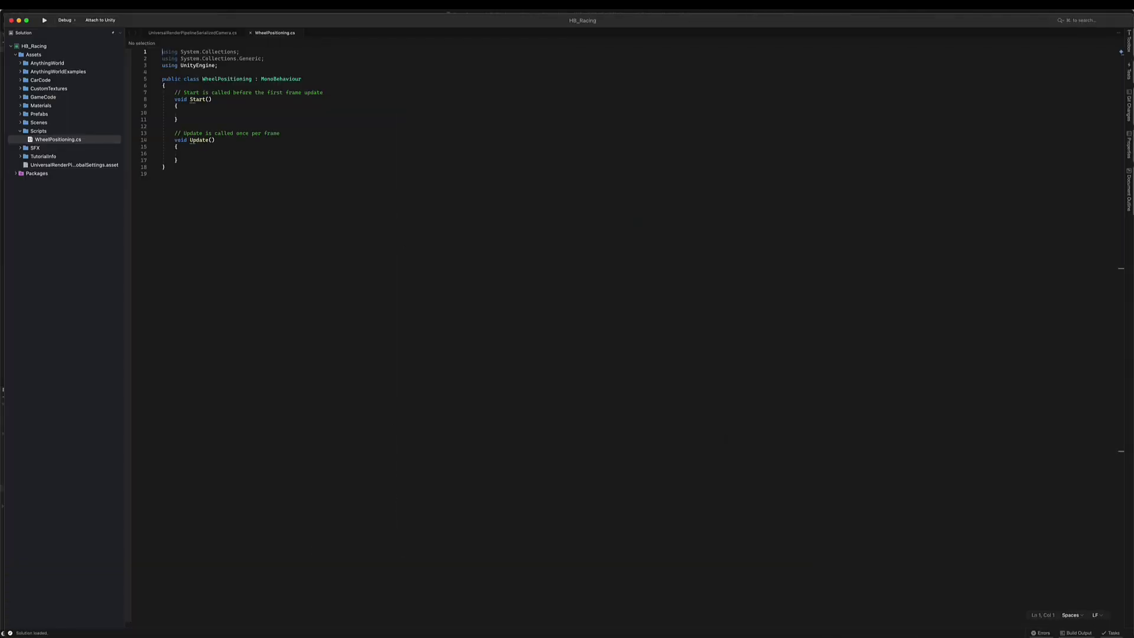
# Declare a serialized private Transform field named wheelTransform at the beginning of the WheelPositioning class.
pyautogui.click(183, 166)
pyautogui.click(176, 86)
pyautogui.press('Return')
pyautogui.write('[SerializeField]')
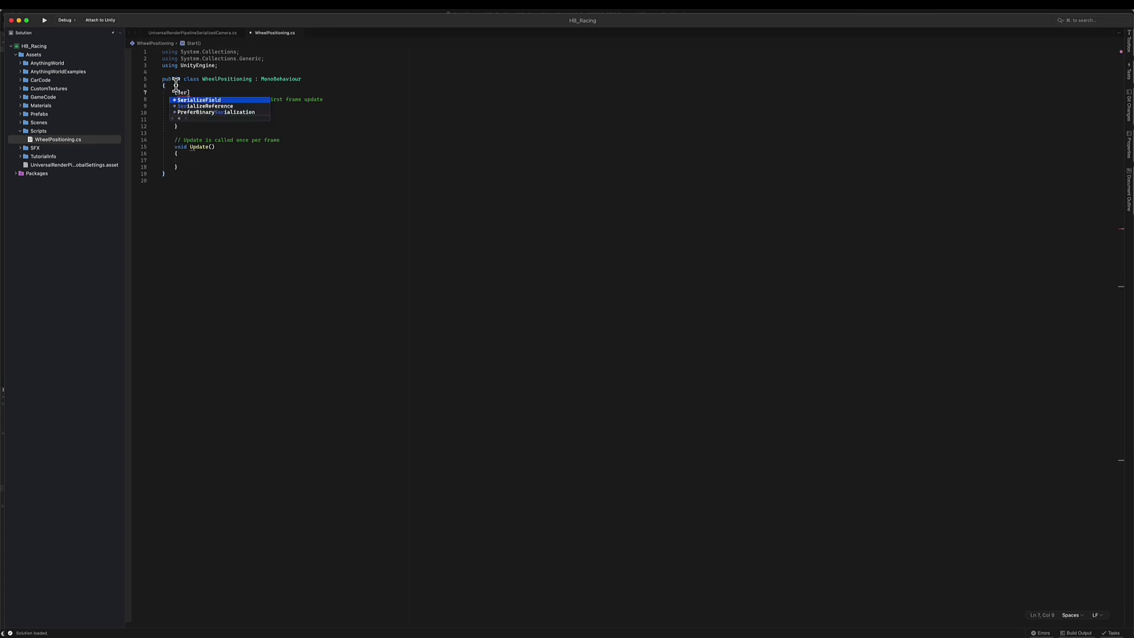
pyautogui.write(' p')
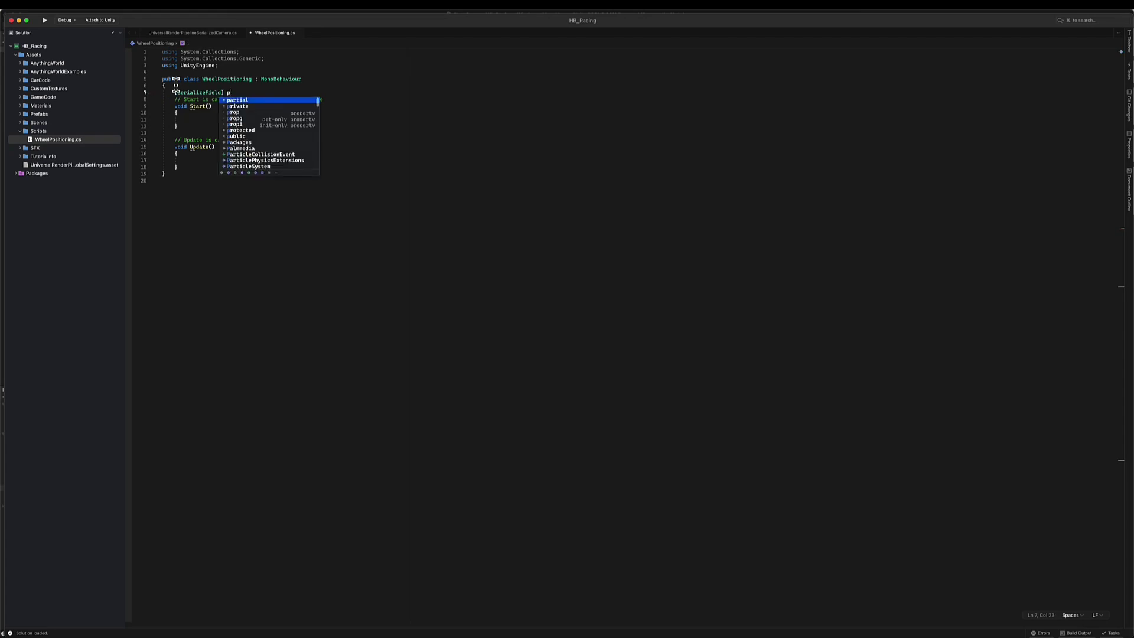
pyautogui.write('rivat')
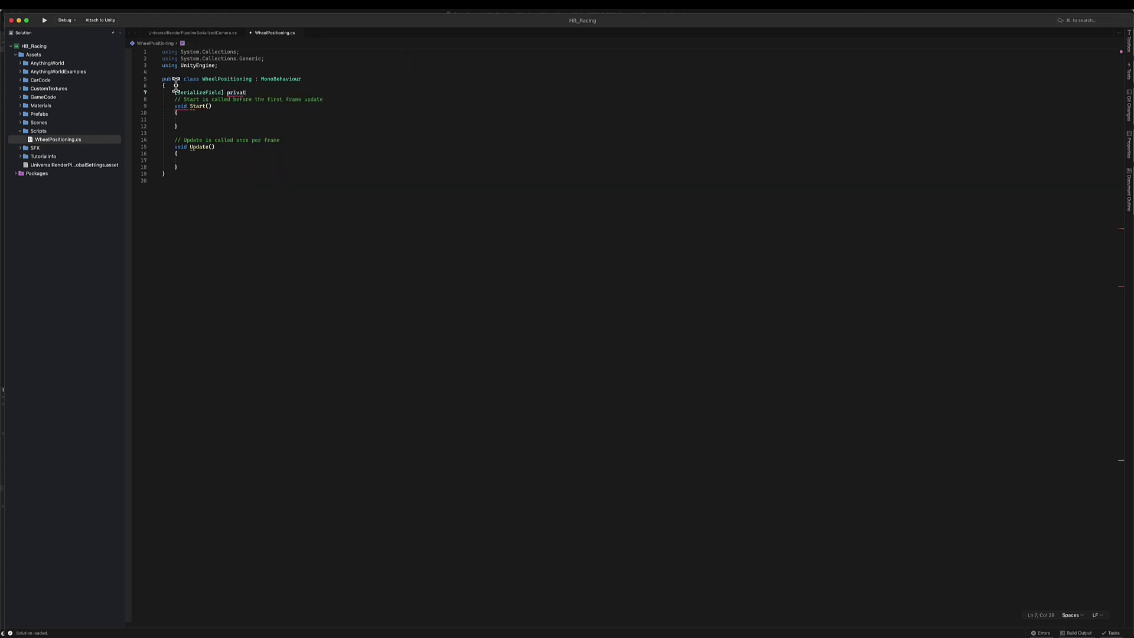
pyautogui.write('e Transform ')
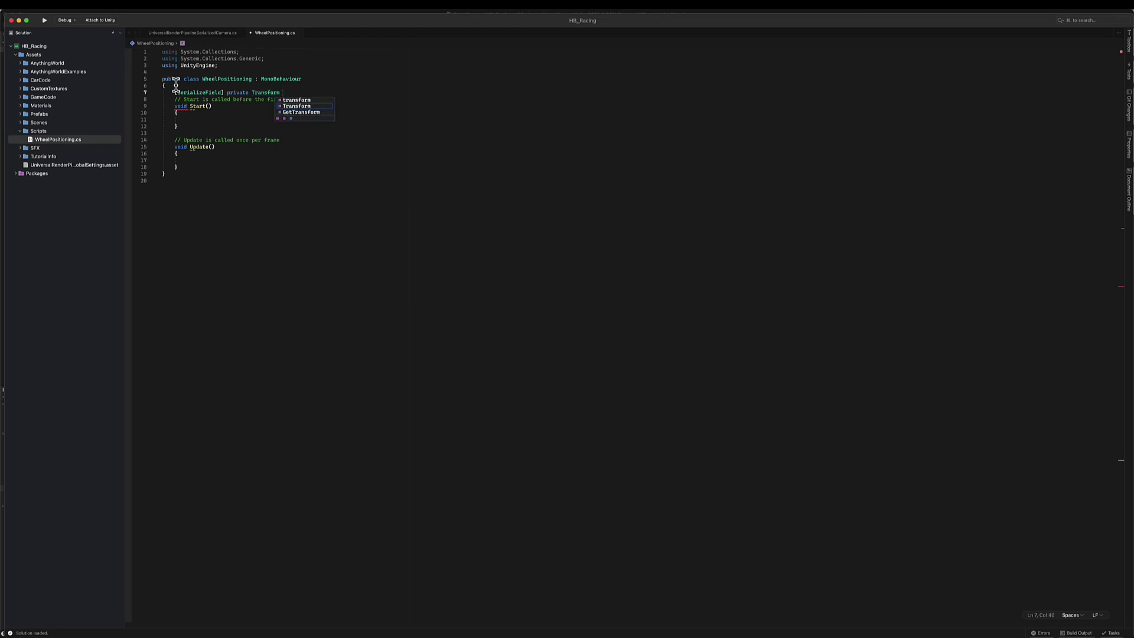
pyautogui.write('wheelTransform;')
# Declare a private WheelCollider field named wheelCollider below the wheelTransform field.
pyautogui.press('Return')
pyautogui.press('Return')
pyautogui.write('pri')
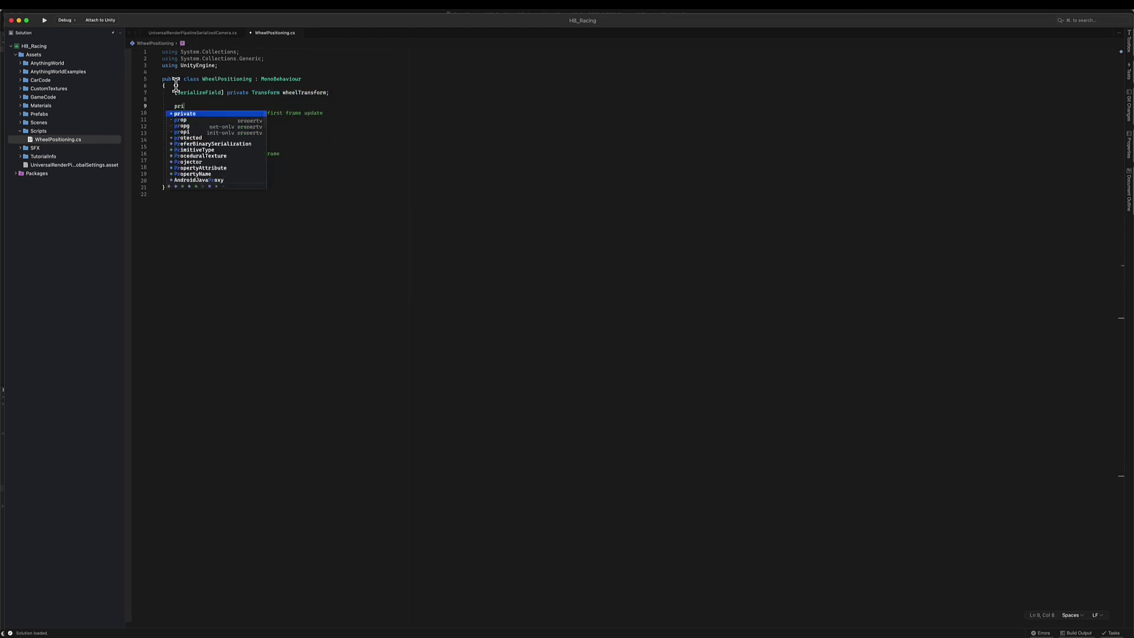
pyautogui.write('vate WheelCollider whee')
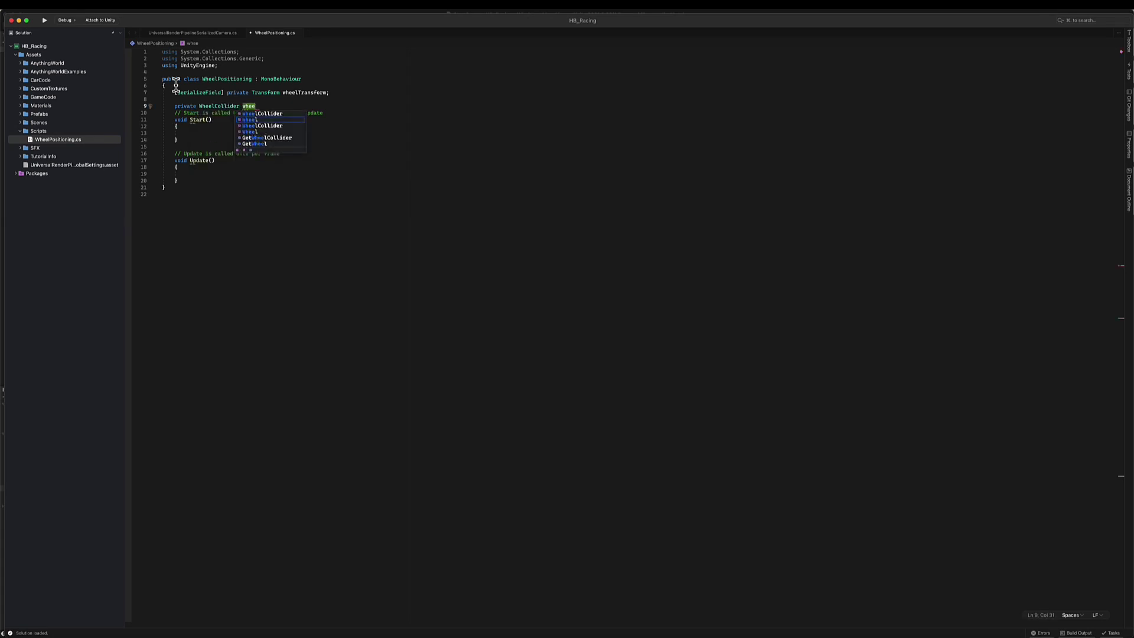
pyautogui.write('lCollider')
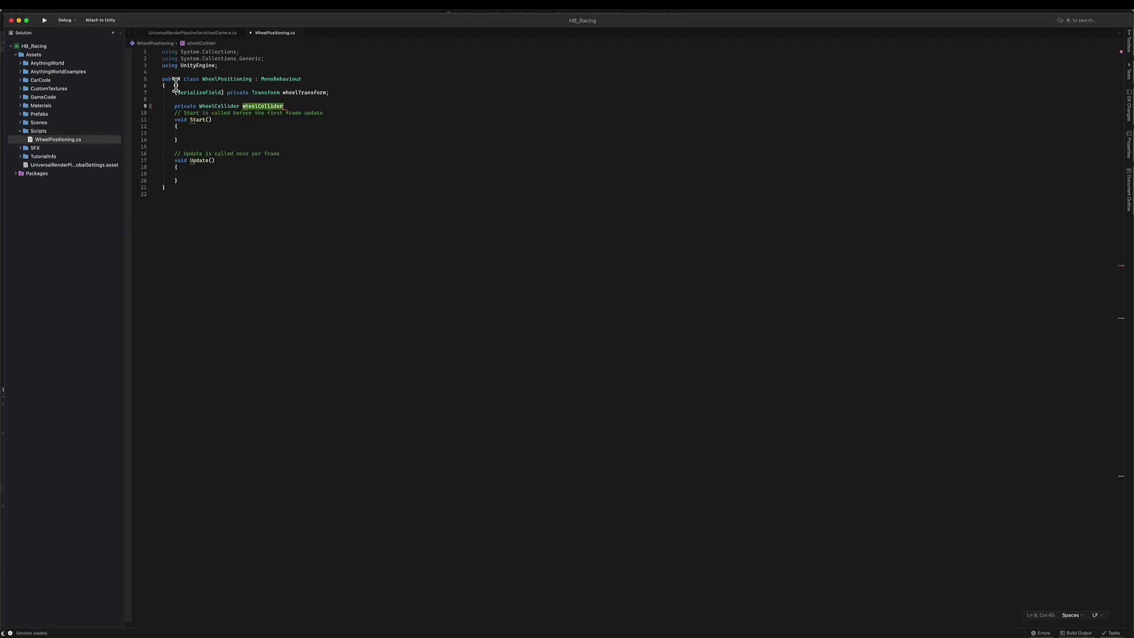
pyautogui.write(';')
# Assign GetComponent<WheelCollider>() to wheelCollider inside the Start method.
pyautogui.click(211, 133)
pyautogui.write('wheelCollider = Get')
pyautogui.press('Return')
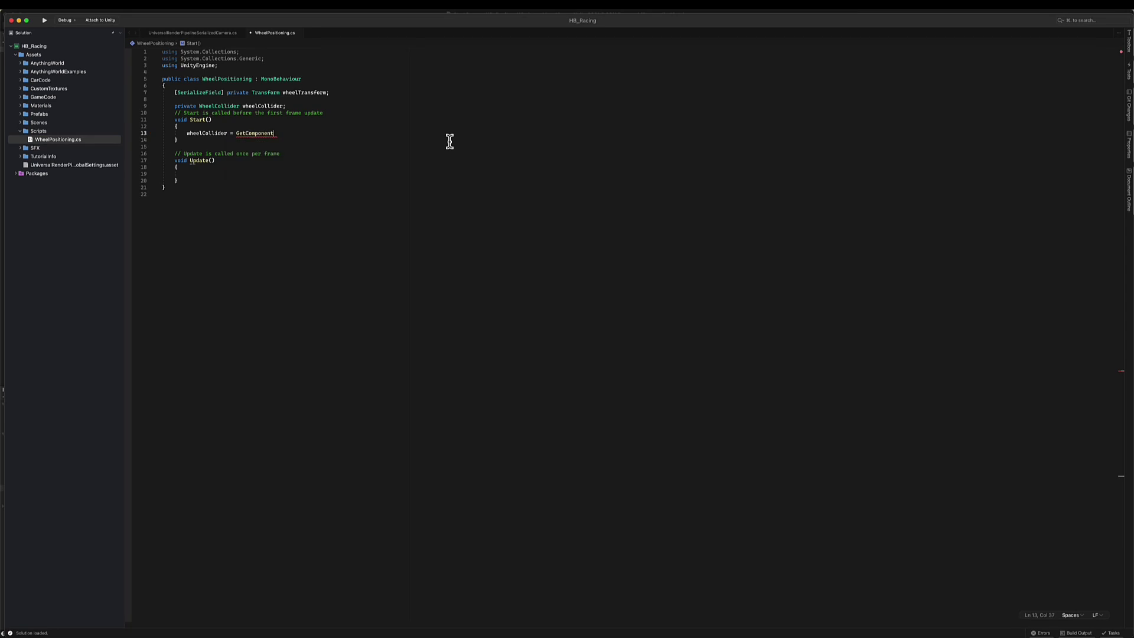
pyautogui.write('<WheelCollider')
# In the Update method, call wheelCollider.GetWorldPose with the outputs Vector3 pos and Quaternion rot.
pyautogui.press('Down')
pyautogui.press('Down')
pyautogui.write('wheelCollider.Getqwo')
pyautogui.press('BackSpace')
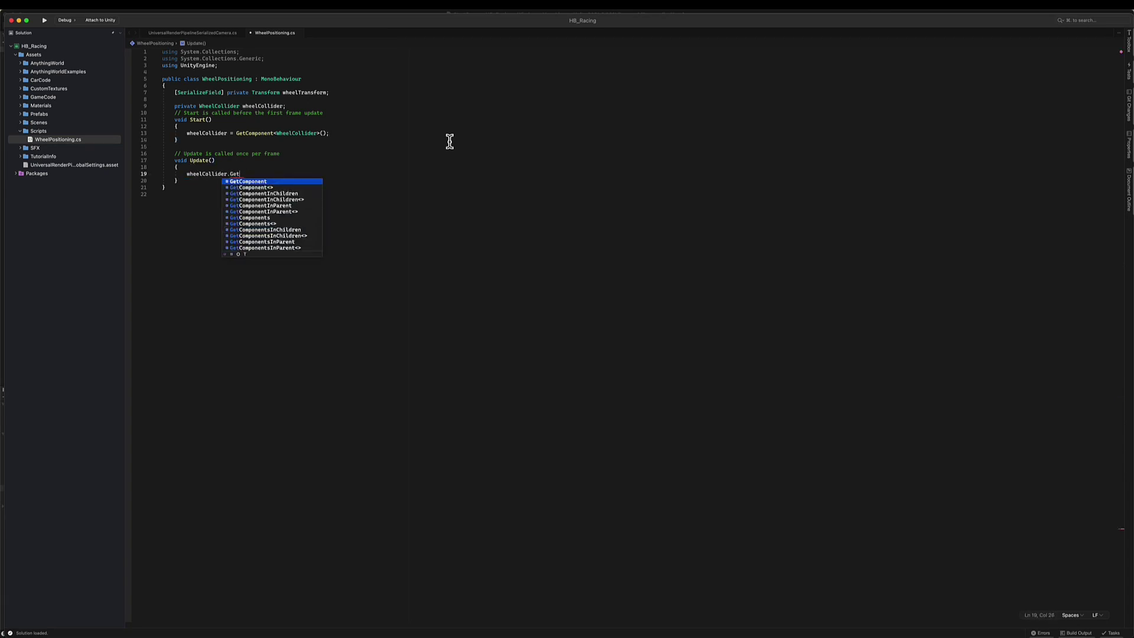
pyautogui.write('WorldPose();')
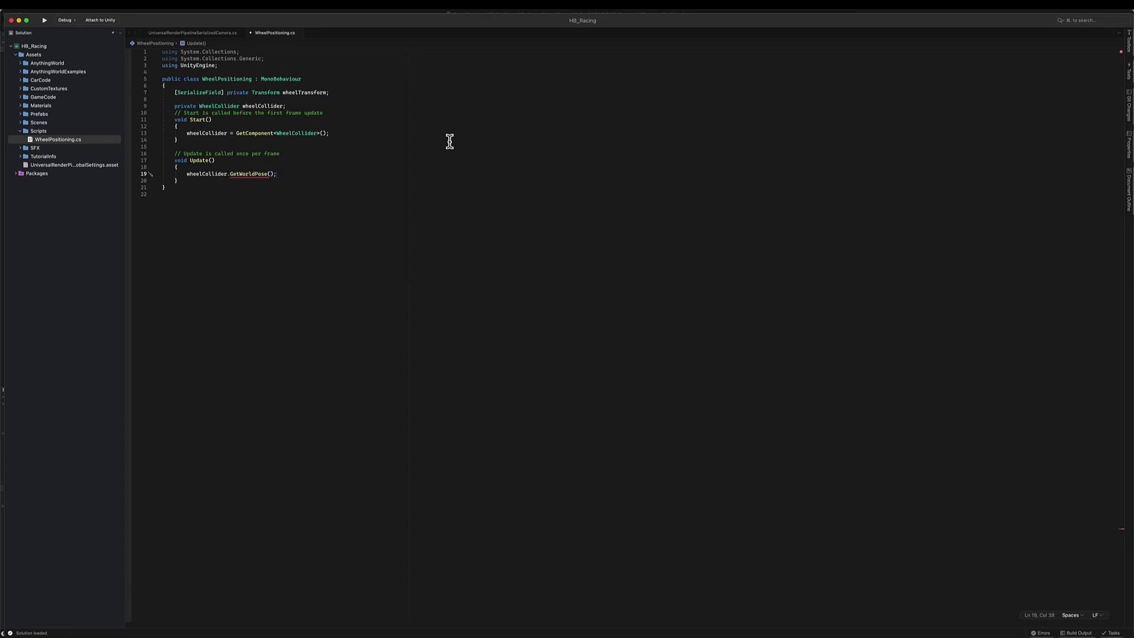
pyautogui.write('out Vector3 pos, ')
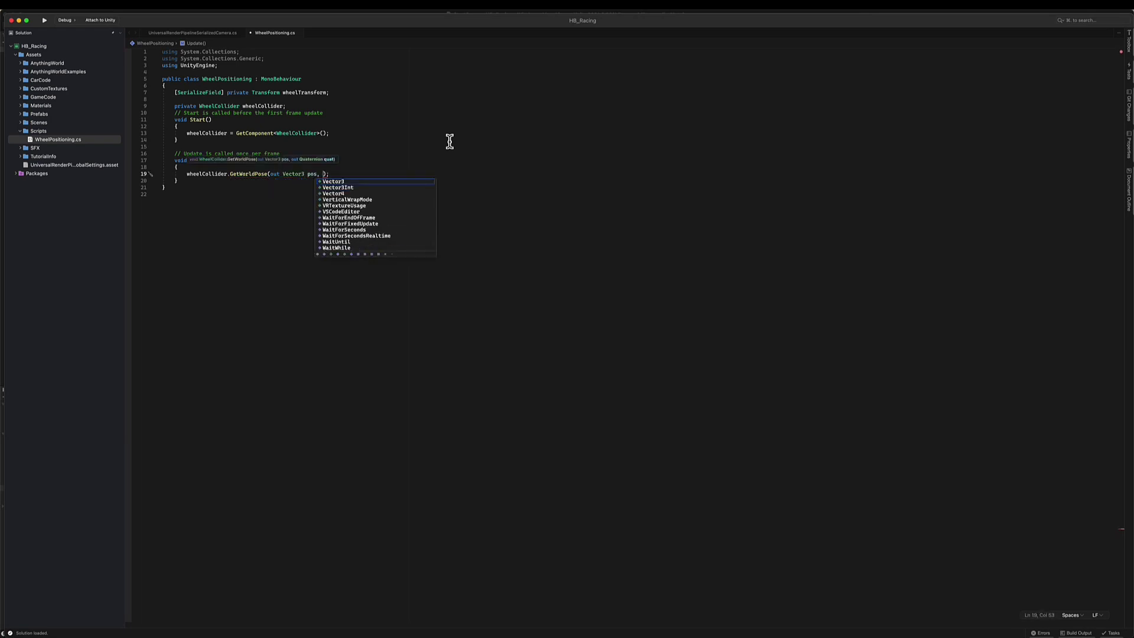
pyautogui.write('out Quater')
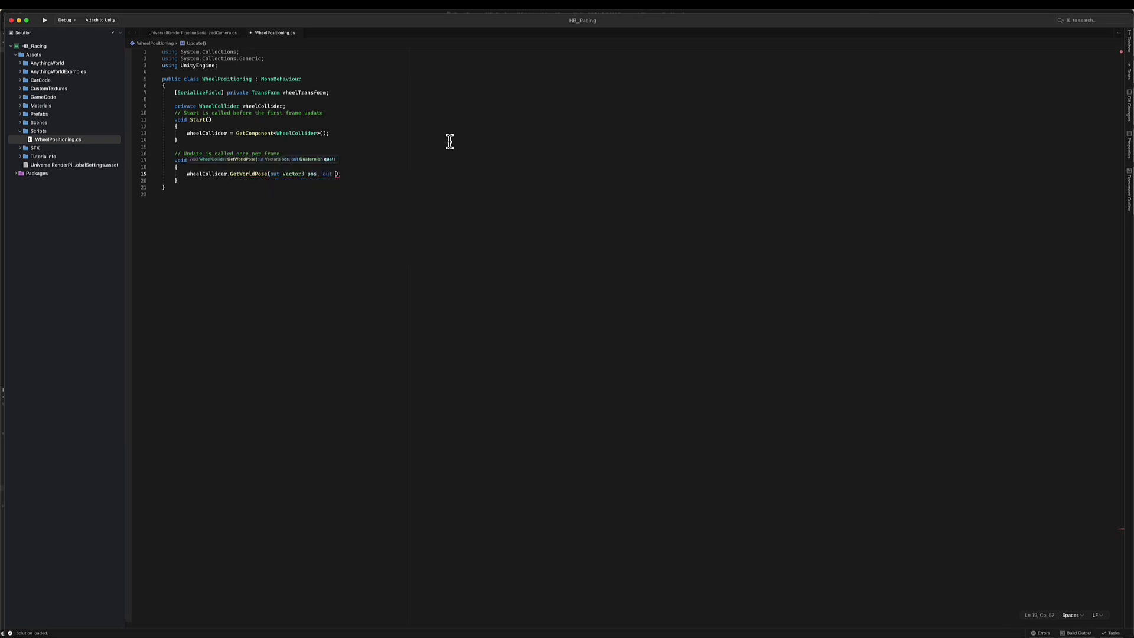
pyautogui.write('nion rot')
pyautogui.press('End')
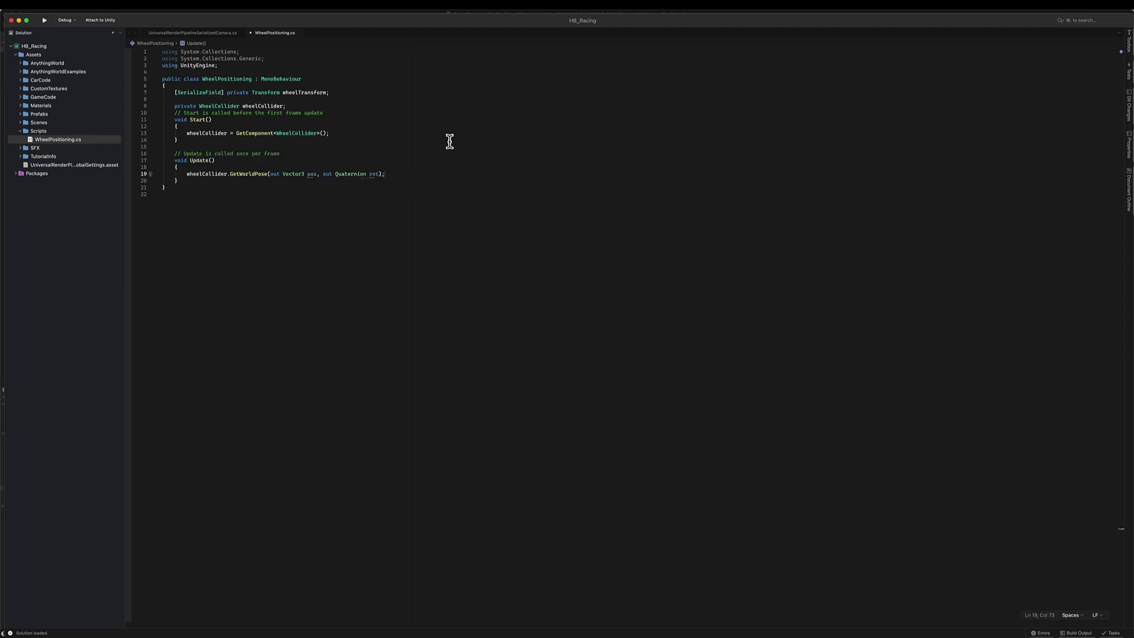
# Assign pos to wheelTransform.position and rot to wheelTransform.rotation after the GetWorldPose call, and save the script.
pyautogui.write('heelTransform')
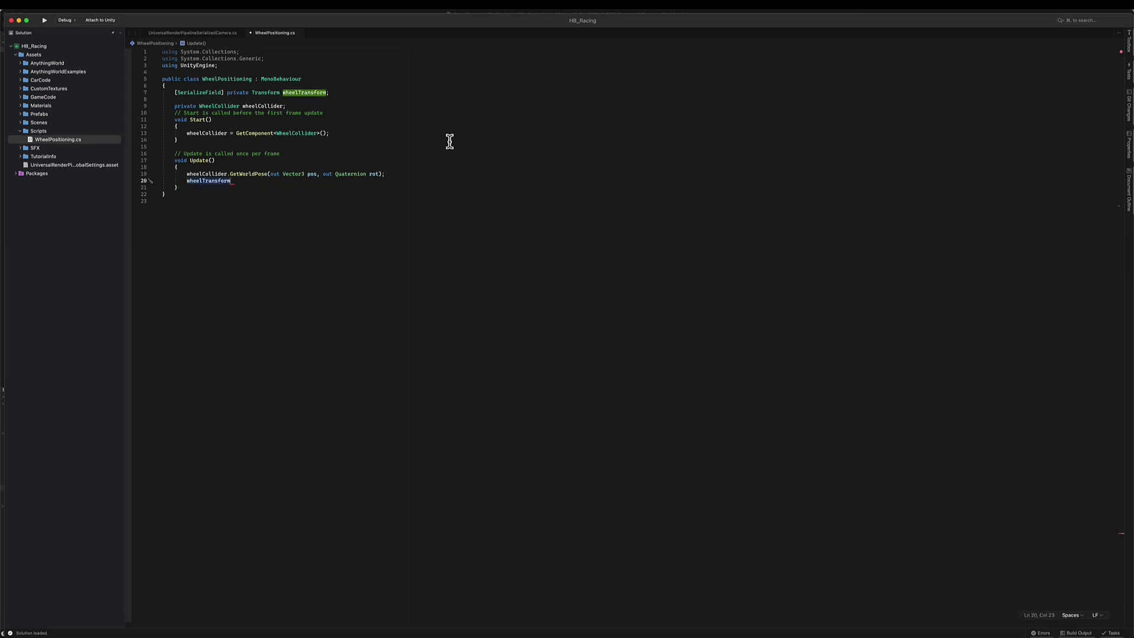
pyautogui.write('.')
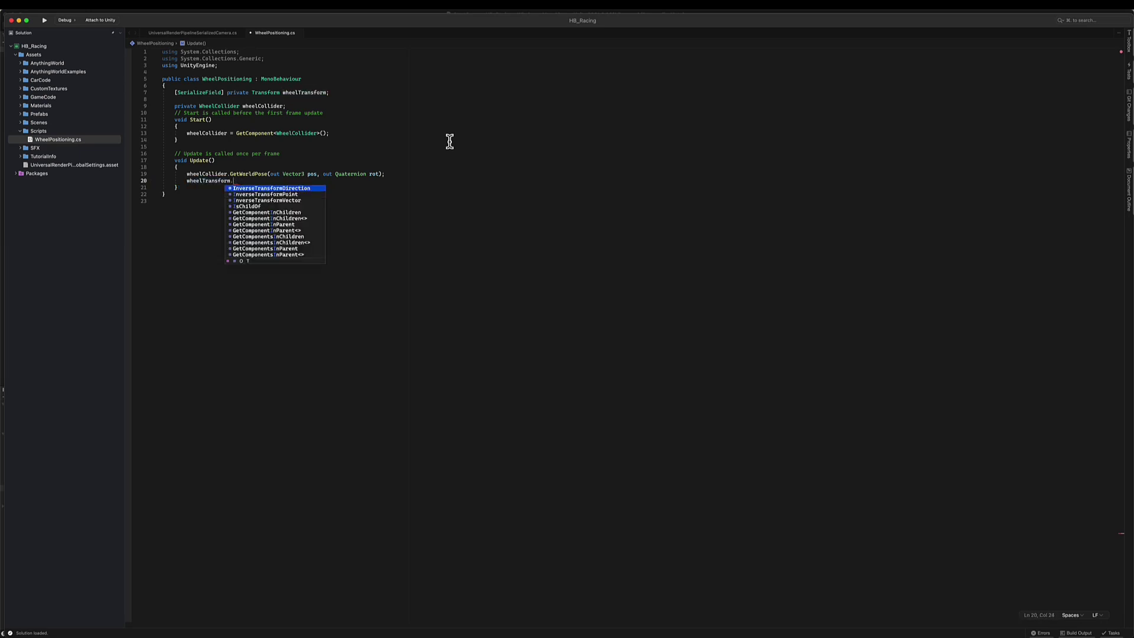
pyautogui.write('position = pos')
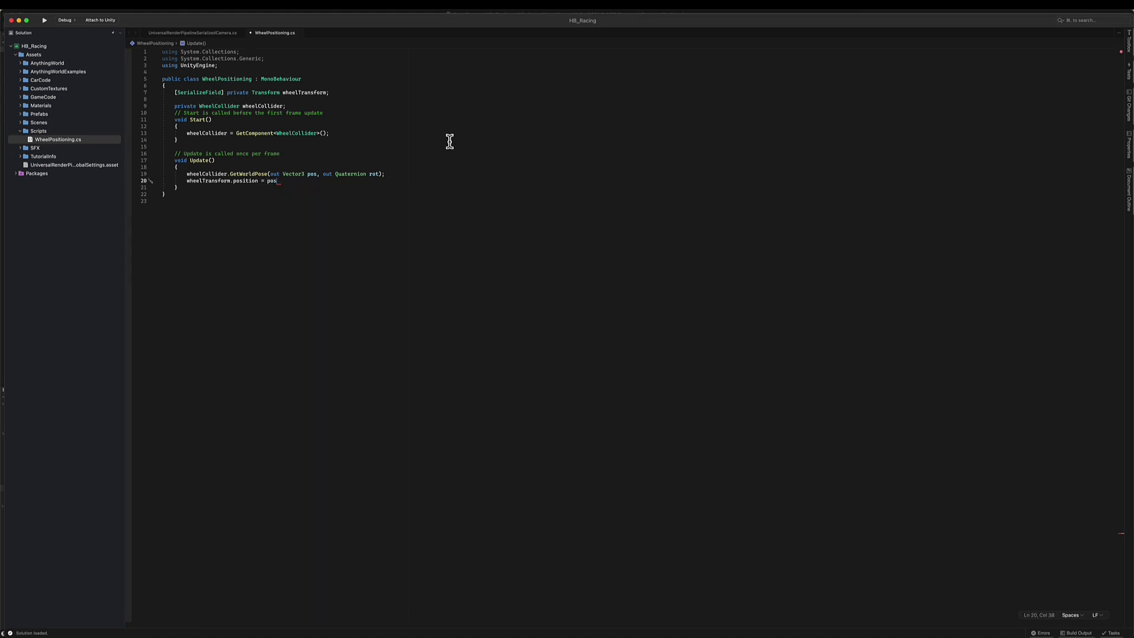
pyautogui.write(';')
pyautogui.press('Return')
pyautogui.write('whe')
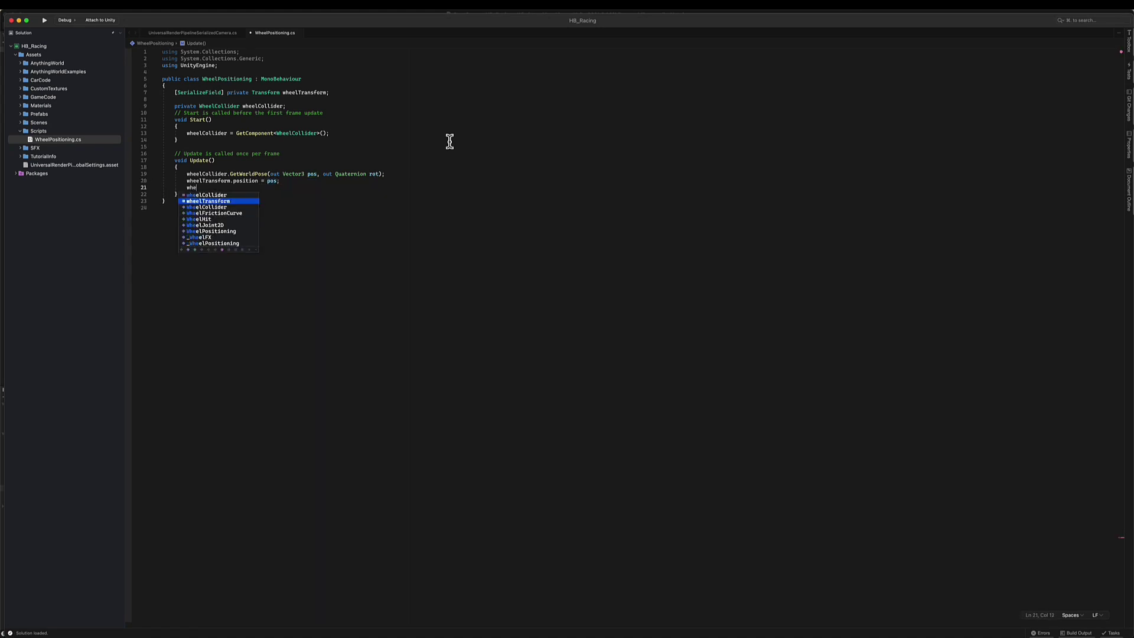
pyautogui.write('elTransform.ro')
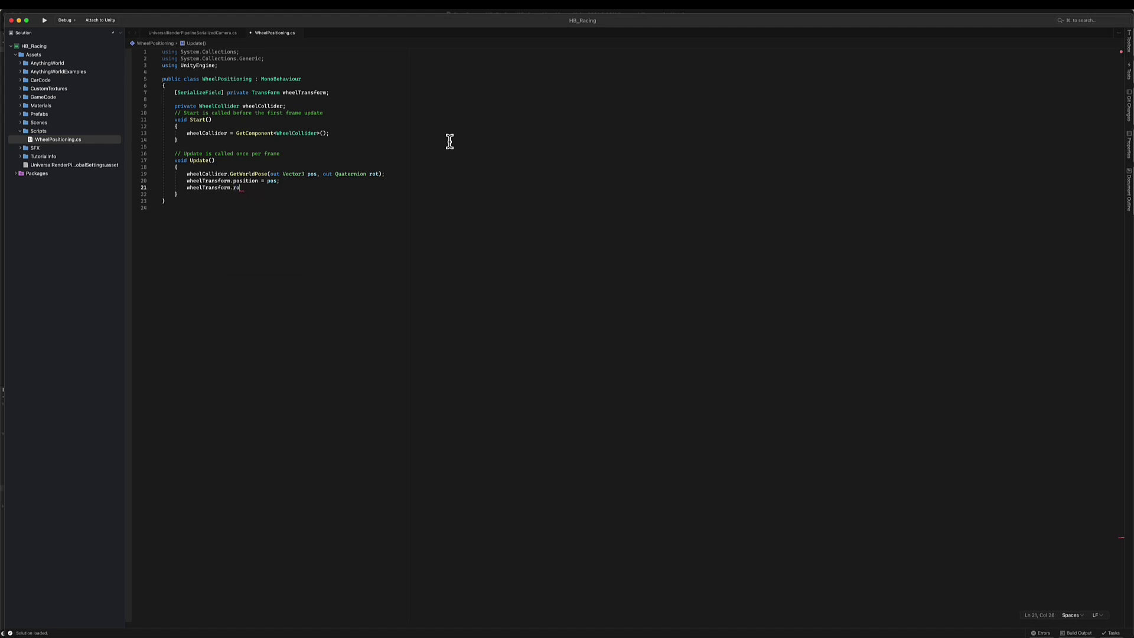
pyautogui.write('tation = rot;')
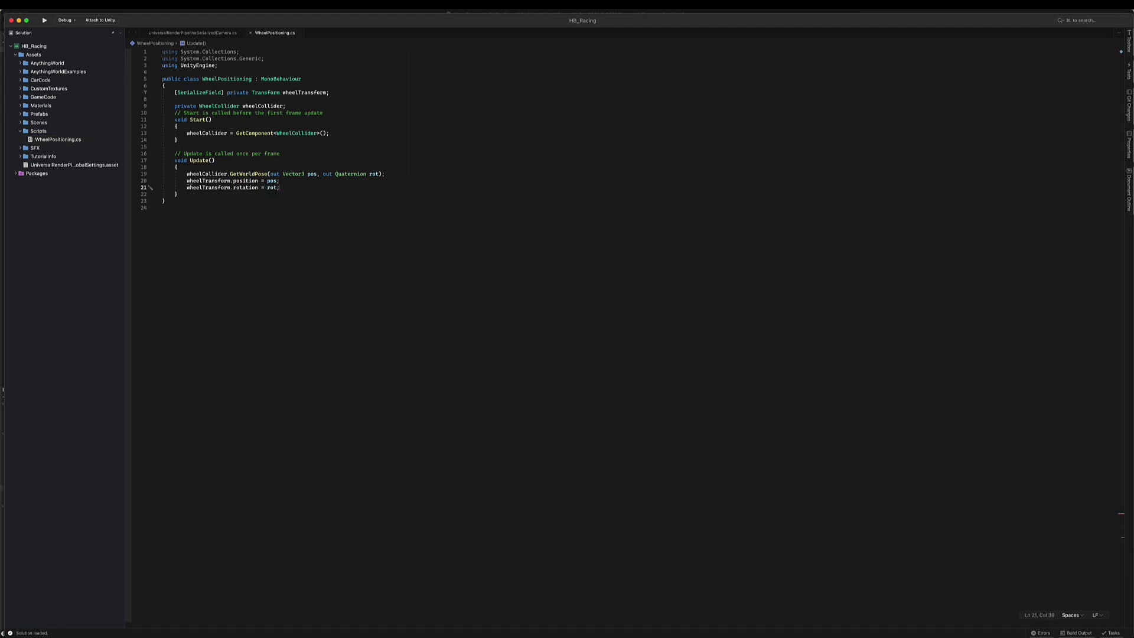
# Switch back to Unity and attach the WheelPositioning script to the FR wheel object under the Car's model.
pyautogui.moveTo(588, 632)
pyautogui.click(714, 623)
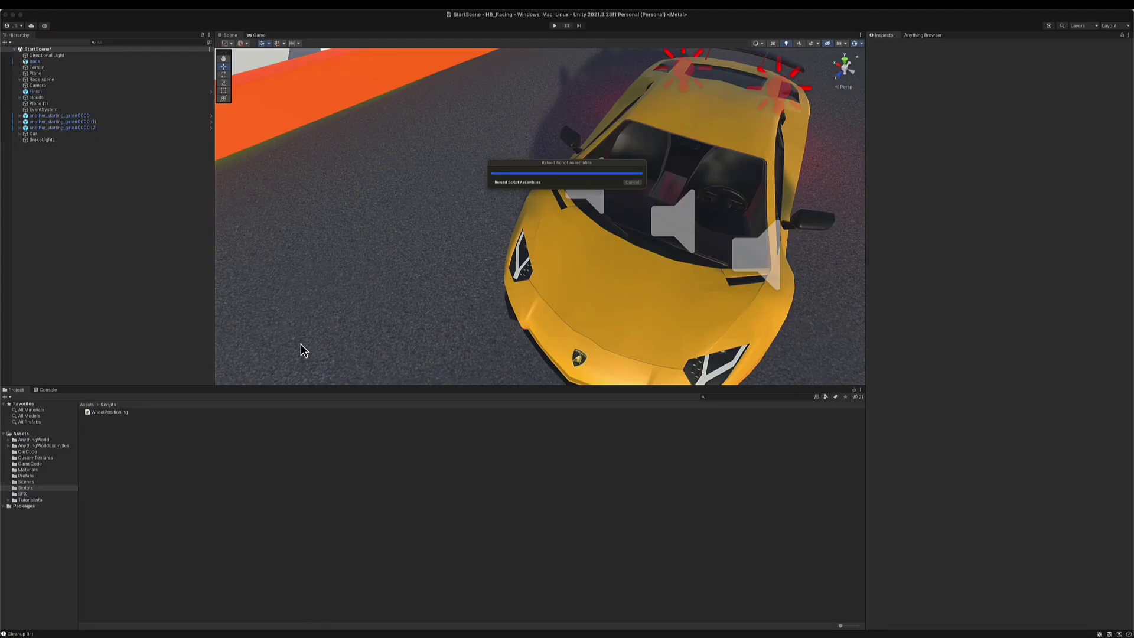
pyautogui.click(21, 134)
pyautogui.click(30, 176)
pyautogui.click(42, 158)
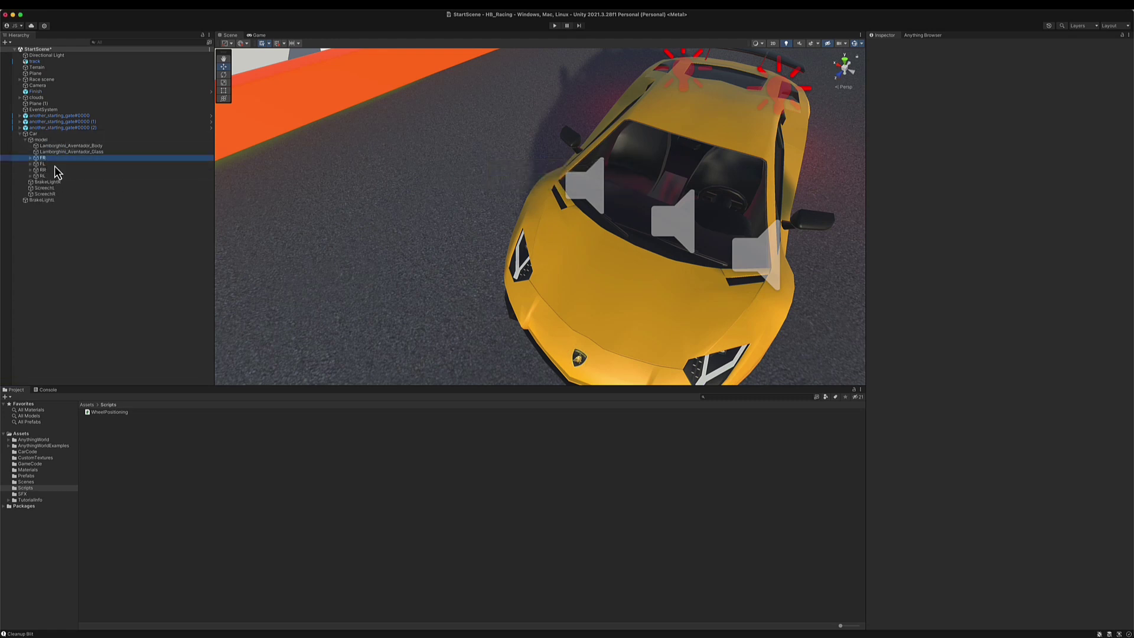
pyautogui.moveTo(109, 411); pyautogui.dragTo(959, 451)
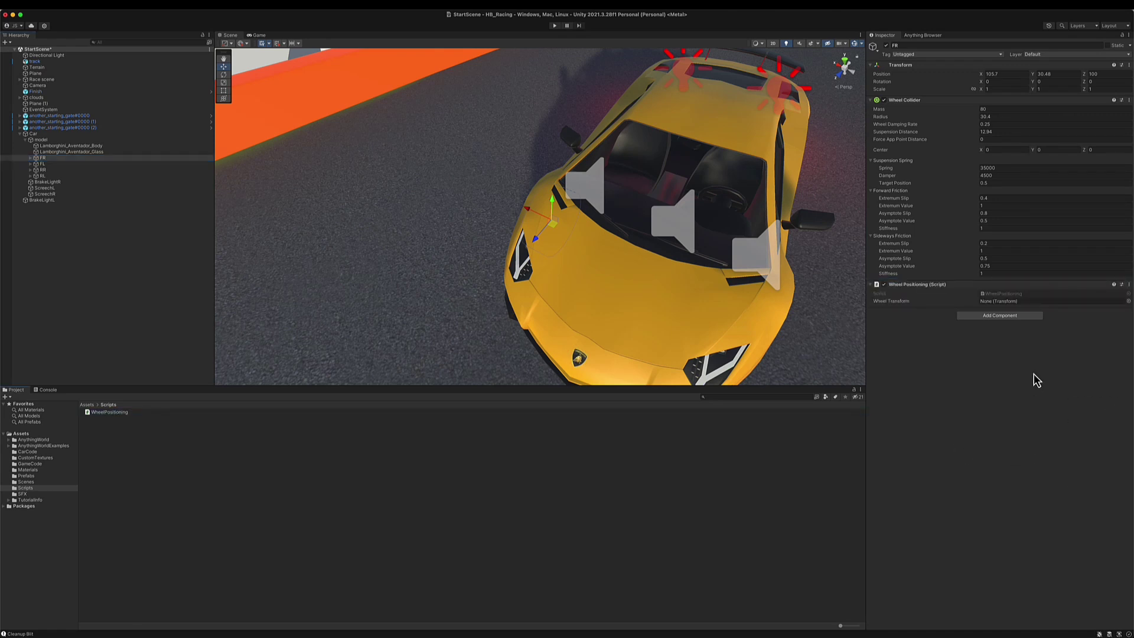
pyautogui.press('super+Tab')
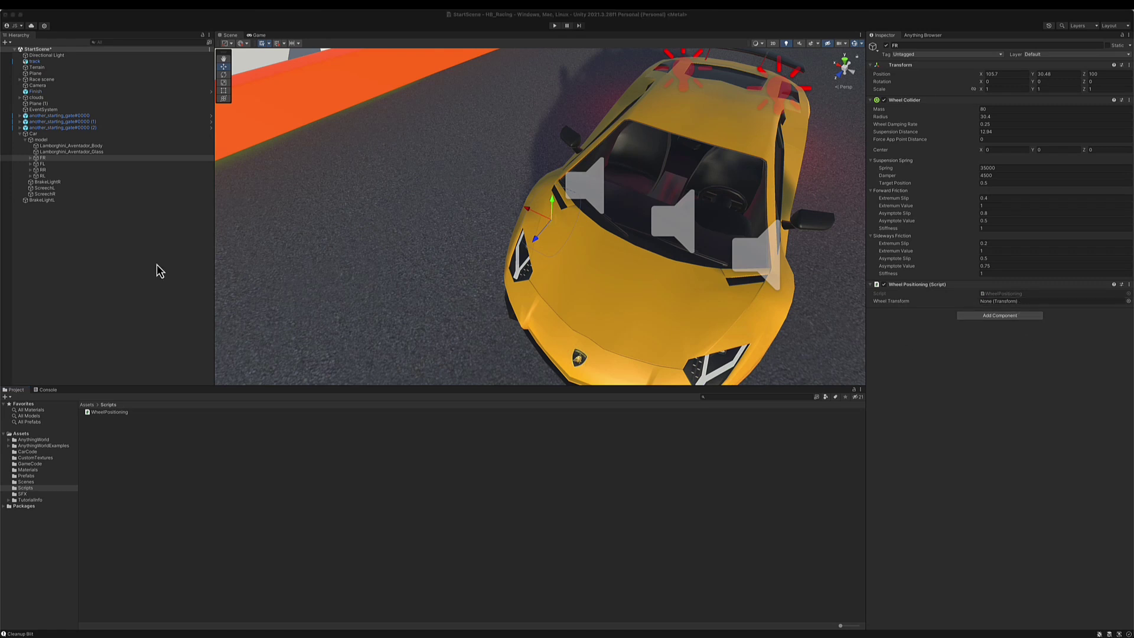
# Assign the FR object's own wheel child as the Wheel Transform of its WheelPositioning script.
pyautogui.click(29, 158)
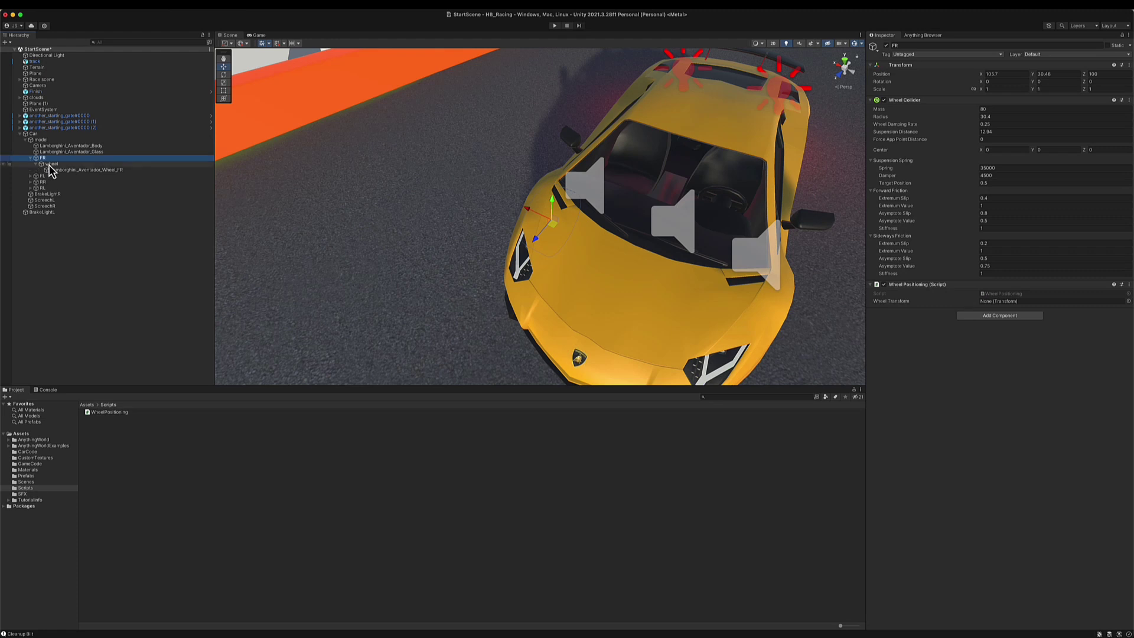
pyautogui.moveTo(1023, 317); pyautogui.dragTo(1008, 302)
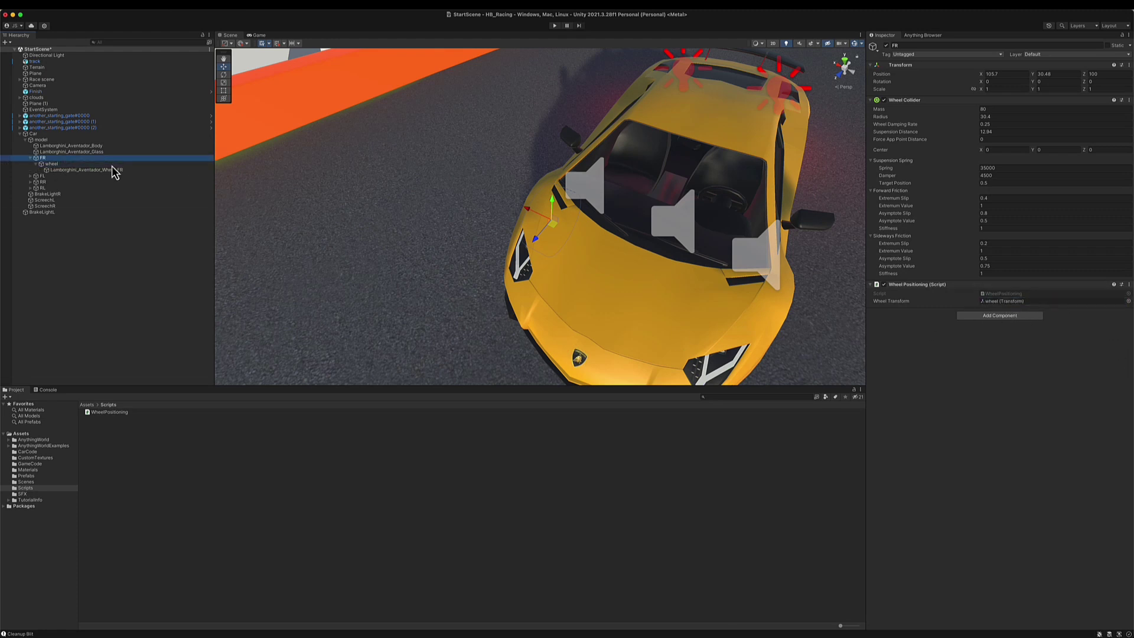
# Attach the WheelPositioning script to the FL object and assign FL's own wheel child as its Wheel Transform.
pyautogui.click(53, 176)
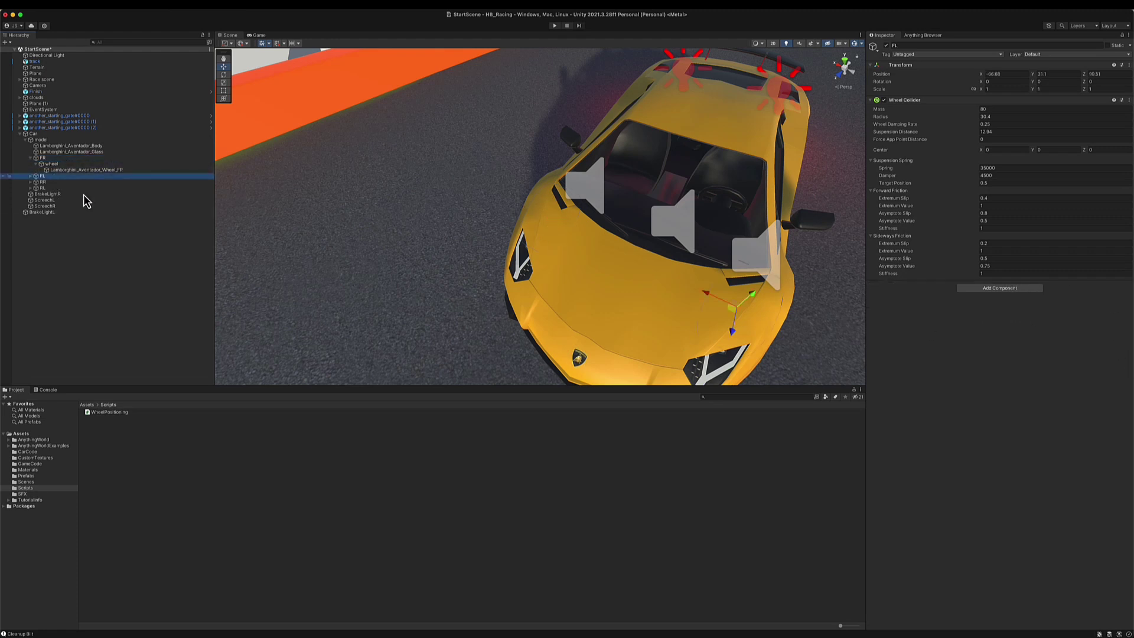
pyautogui.moveTo(117, 418); pyautogui.dragTo(1043, 427)
pyautogui.click(30, 176)
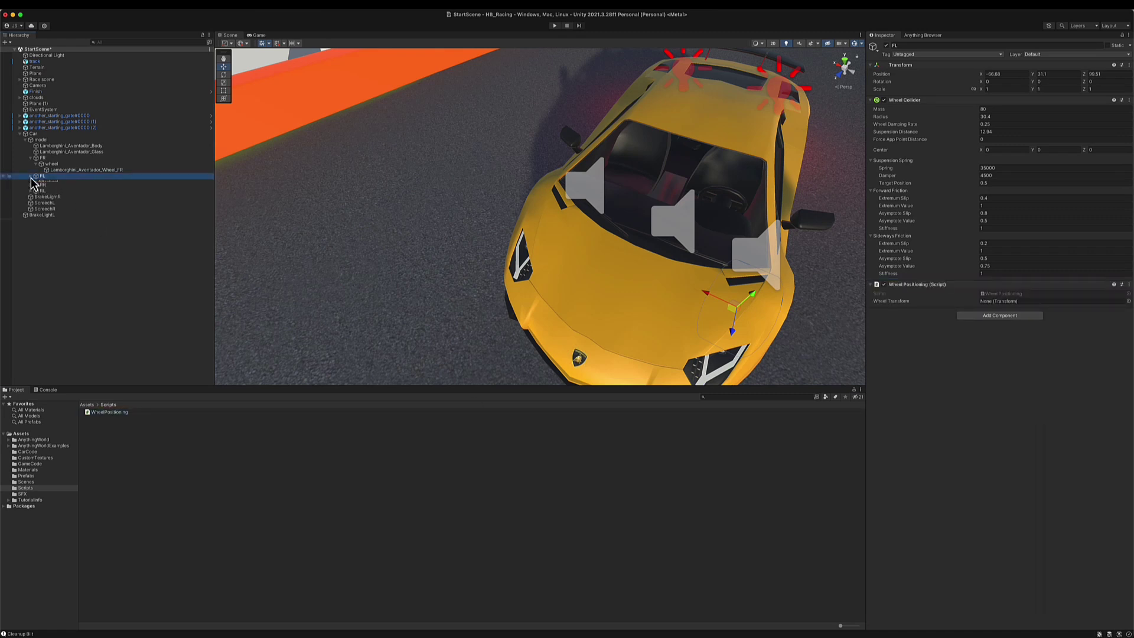
pyautogui.moveTo(58, 184); pyautogui.dragTo(997, 308)
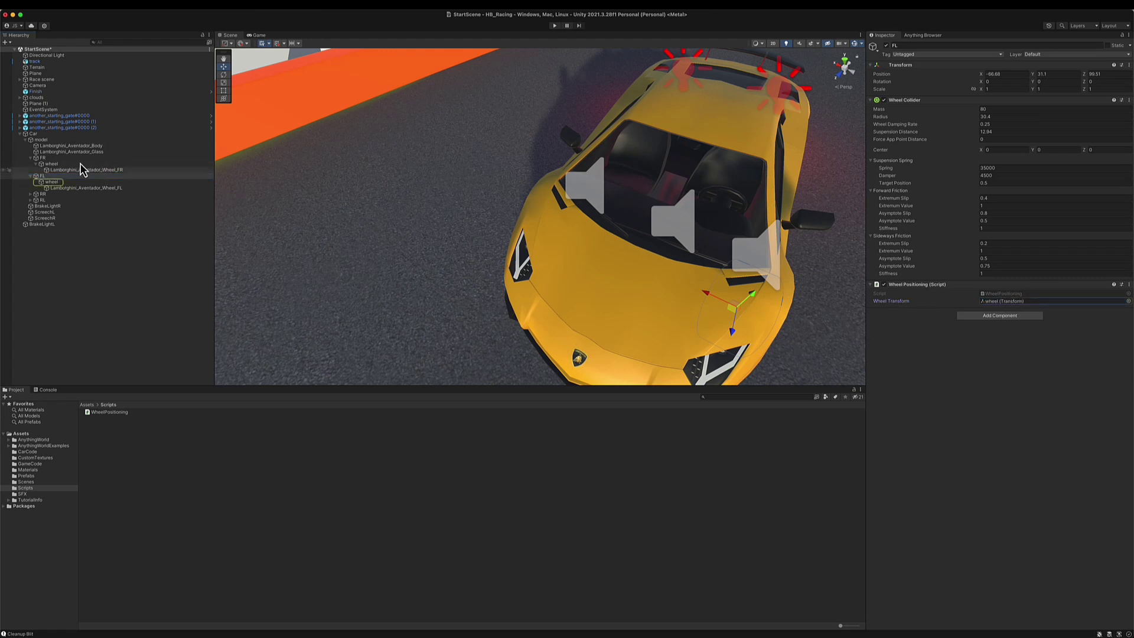
pyautogui.click(80, 163)
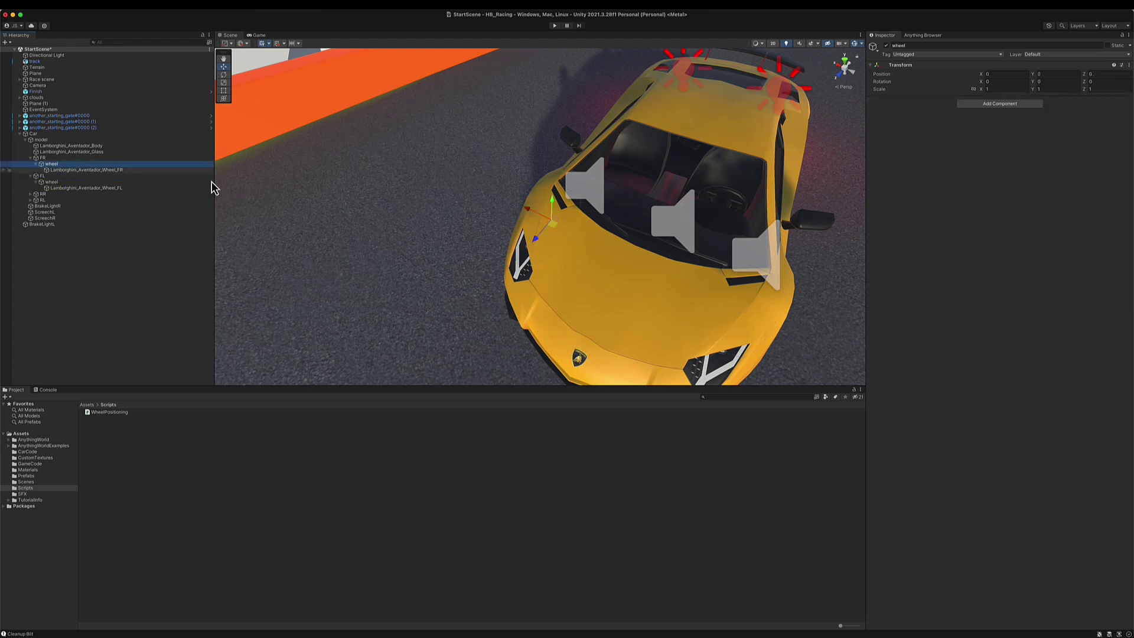
pyautogui.click(43, 158)
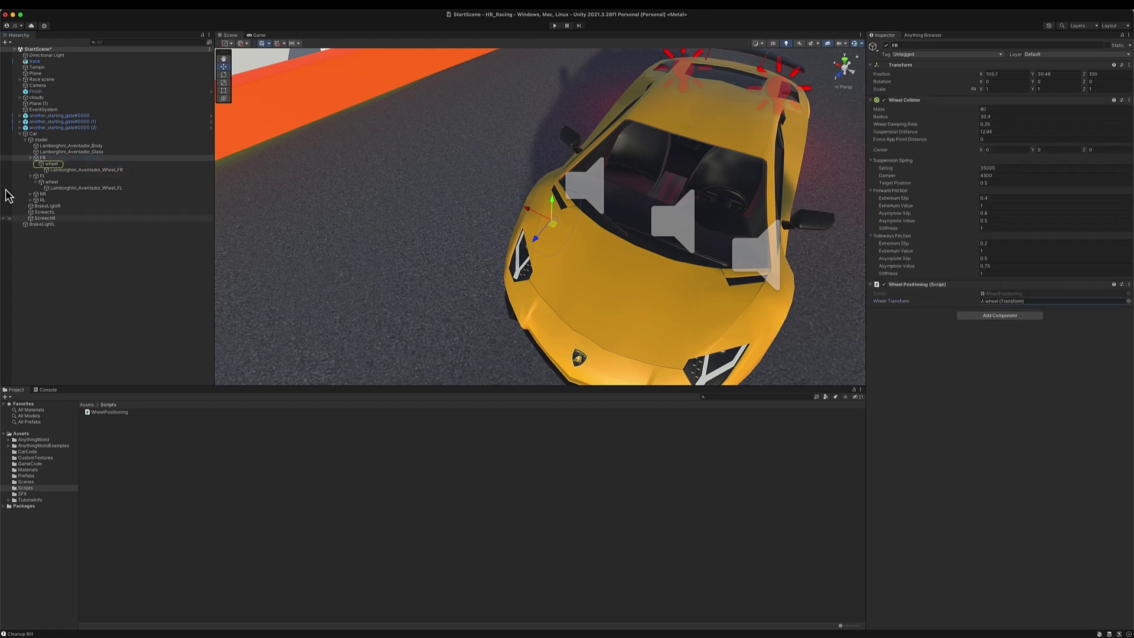
# Attach the WheelPositioning script to the RR object and assign RR's own wheel child as its Wheel Transform.
pyautogui.click(36, 163)
pyautogui.click(31, 165)
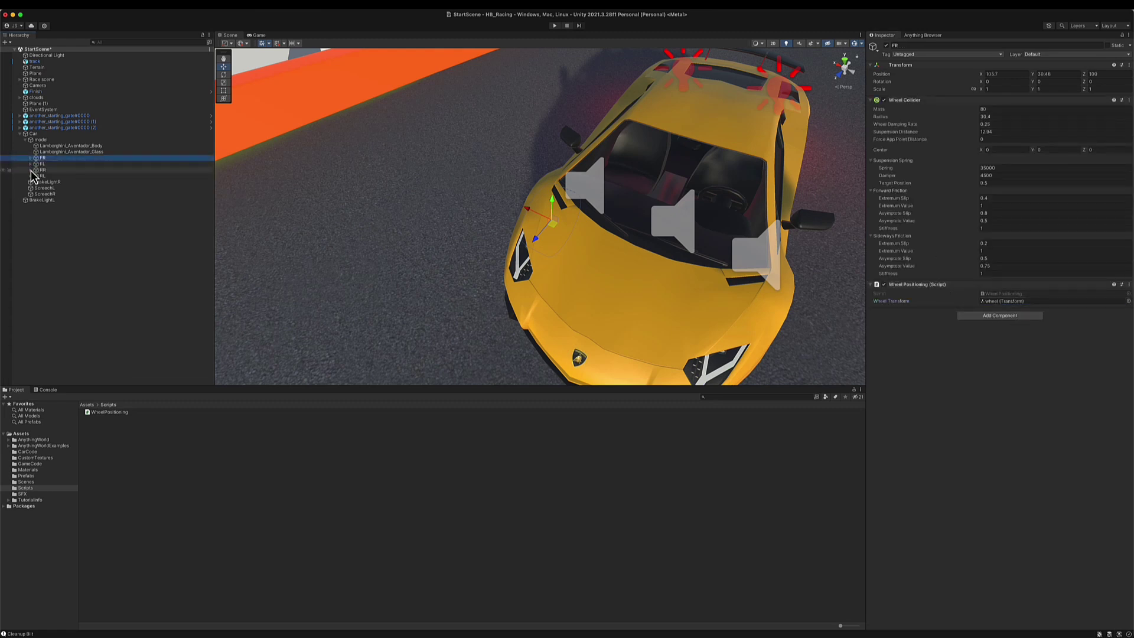
pyautogui.click(31, 170)
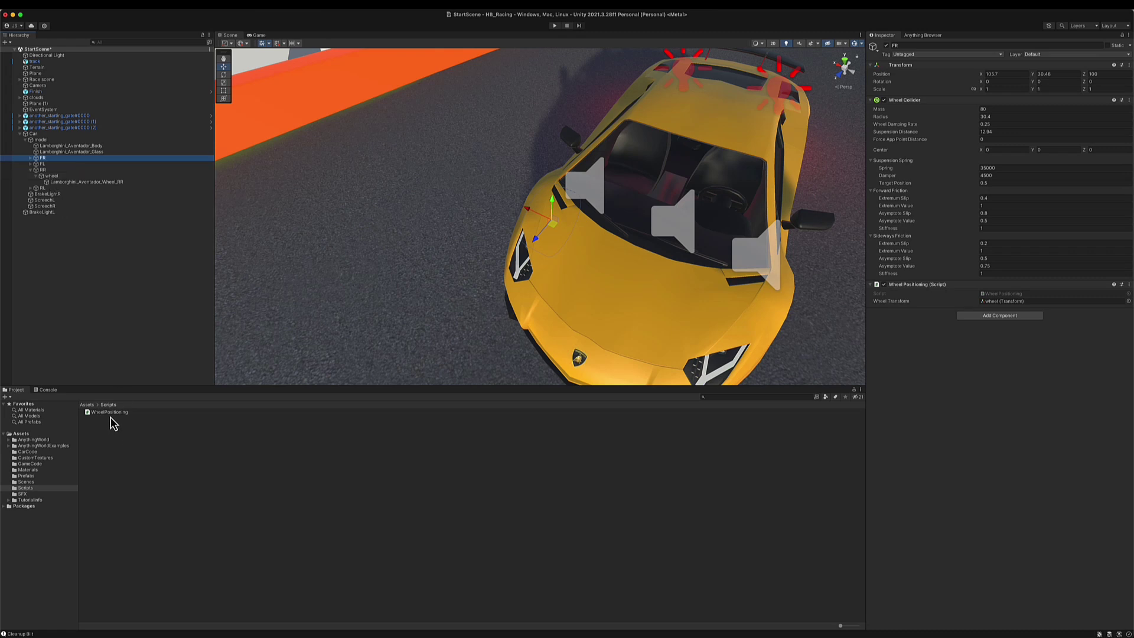
pyautogui.click(51, 171)
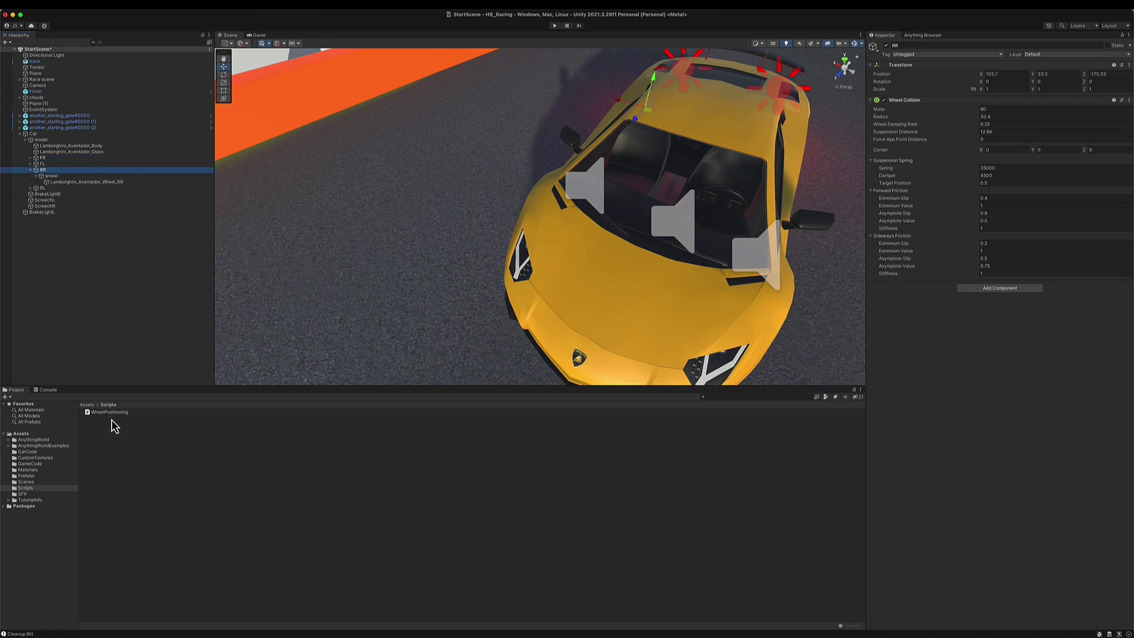
pyautogui.moveTo(111, 413); pyautogui.dragTo(875, 443)
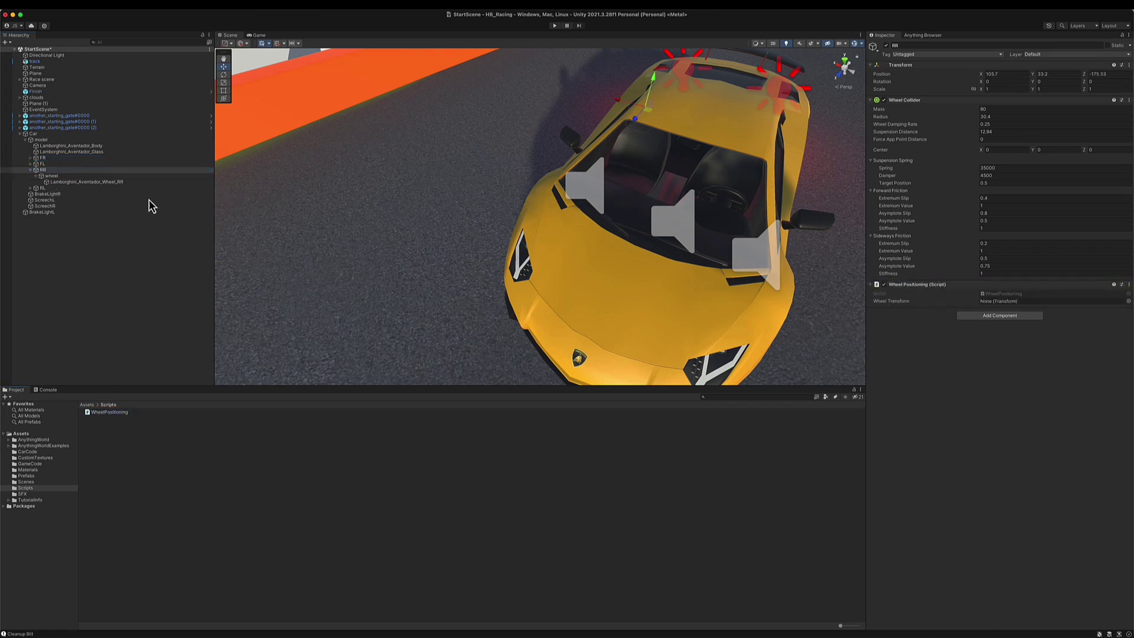
pyautogui.moveTo(52, 176); pyautogui.dragTo(998, 301)
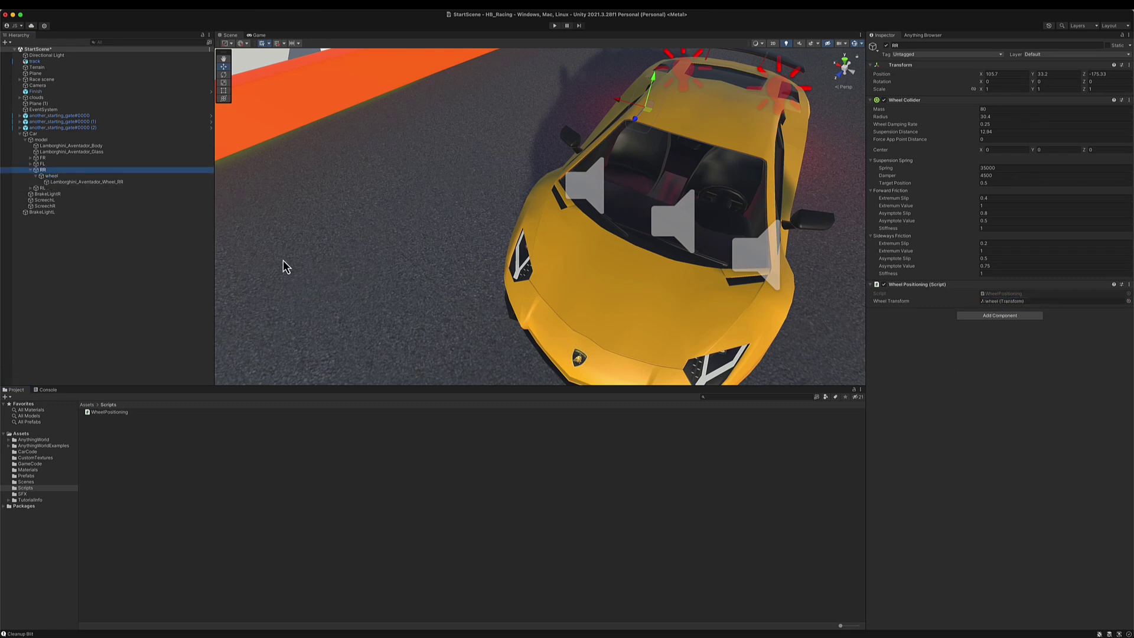
# Attach the WheelPositioning script to the RL object and assign RL's own wheel child as its Wheel Transform.
pyautogui.click(30, 170)
pyautogui.click(39, 176)
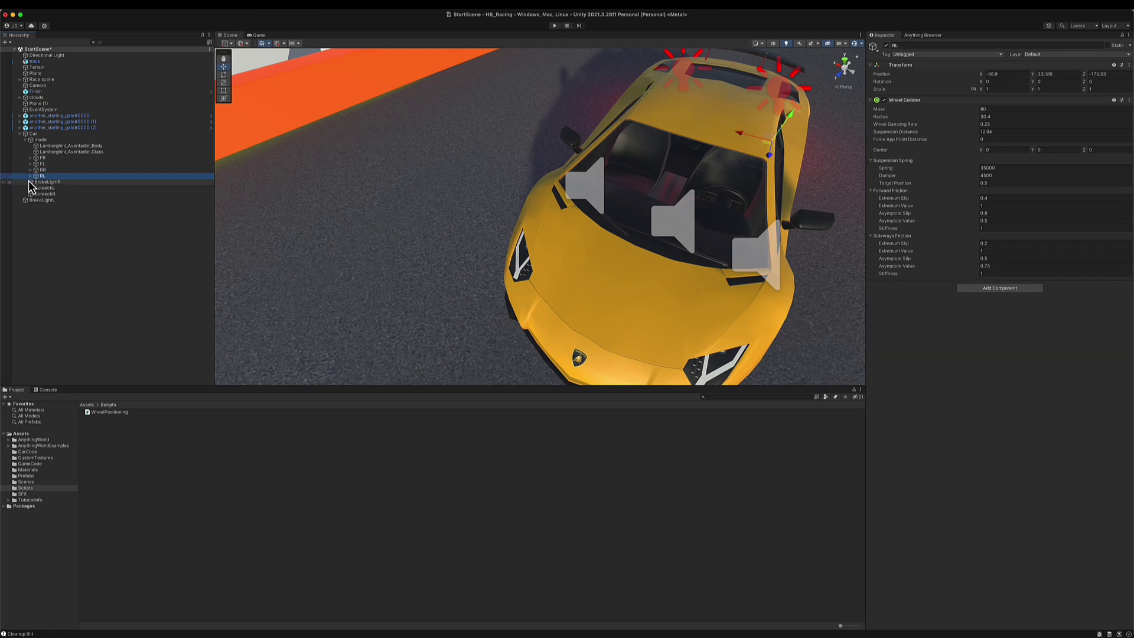
pyautogui.click(30, 176)
pyautogui.moveTo(109, 418); pyautogui.dragTo(982, 332)
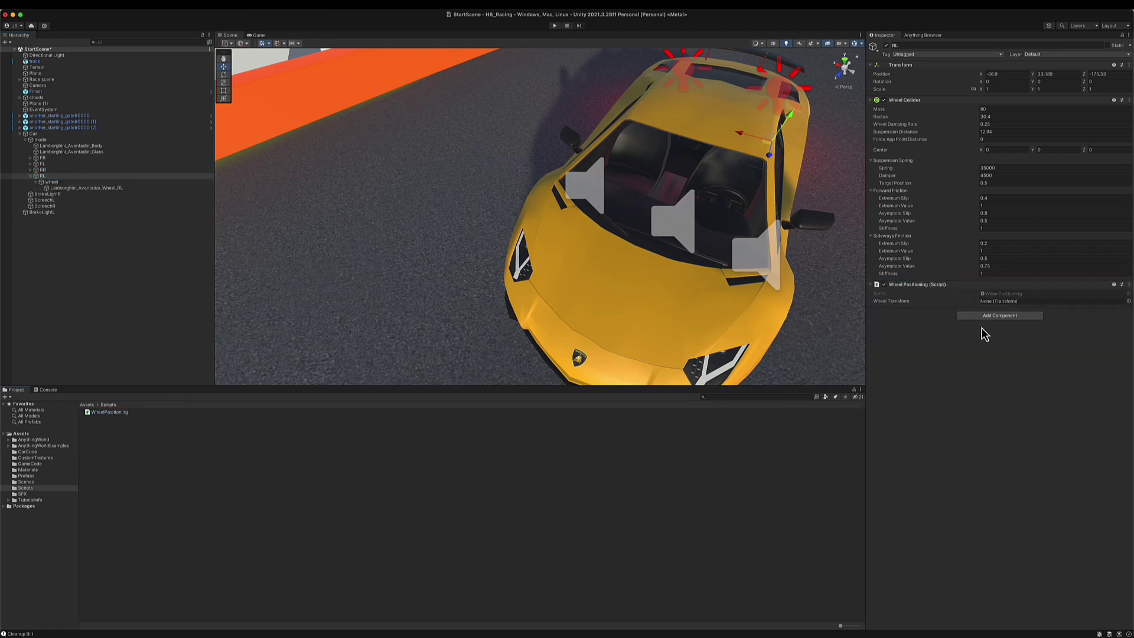
pyautogui.moveTo(64, 185); pyautogui.dragTo(1004, 303)
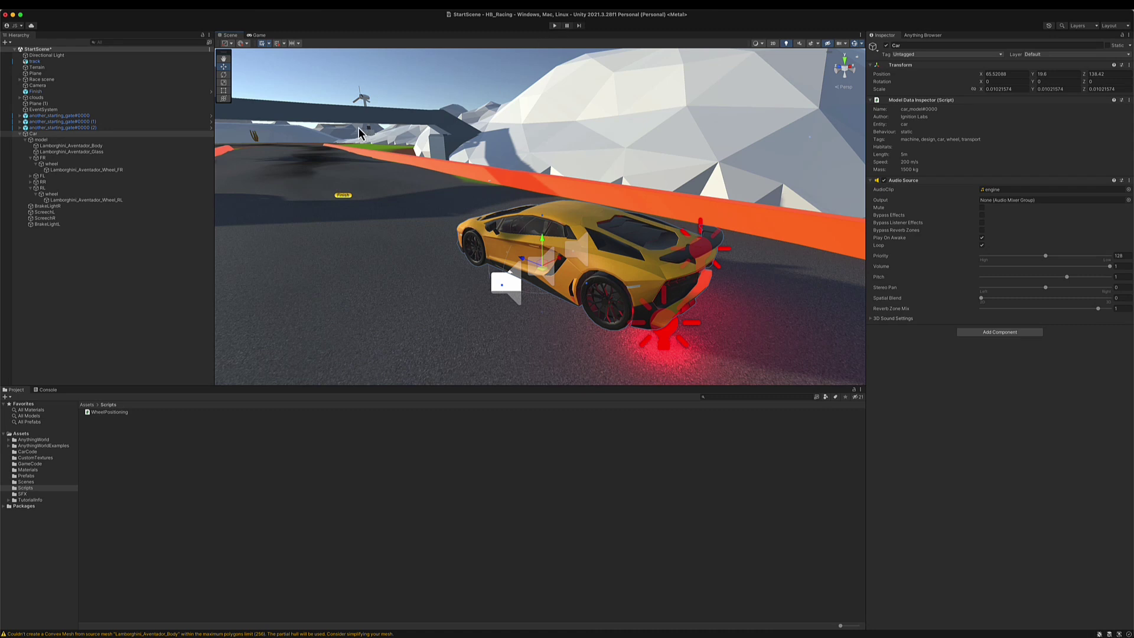
# Add a Rigidbody component to the root Car object.
pyautogui.click(70, 139)
pyautogui.click(70, 129)
pyautogui.click(69, 135)
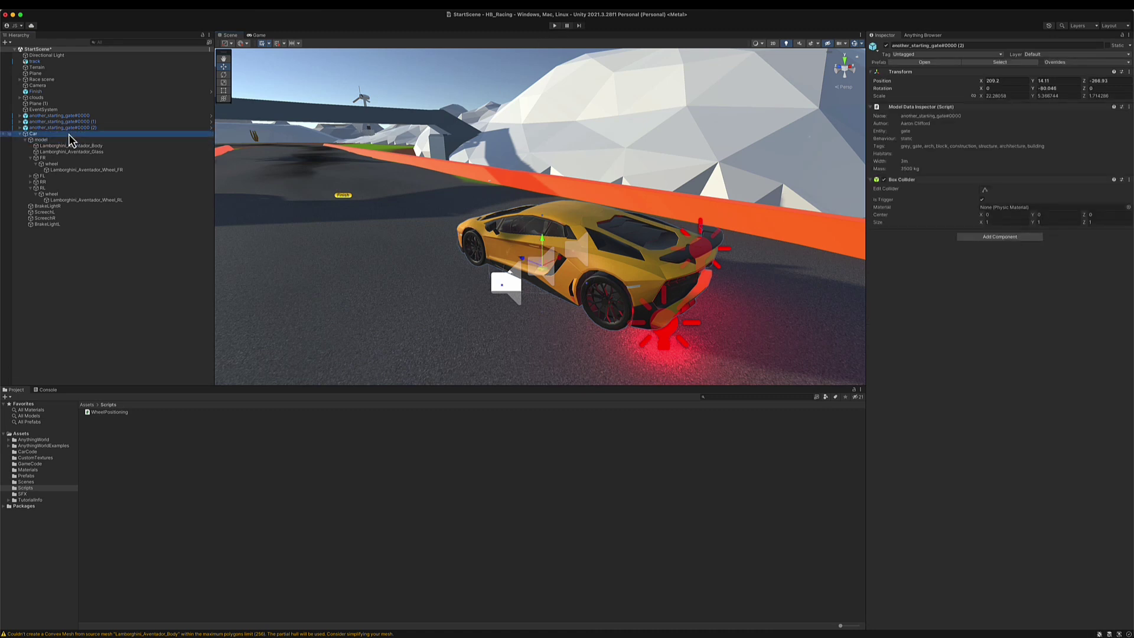
pyautogui.click(1022, 333)
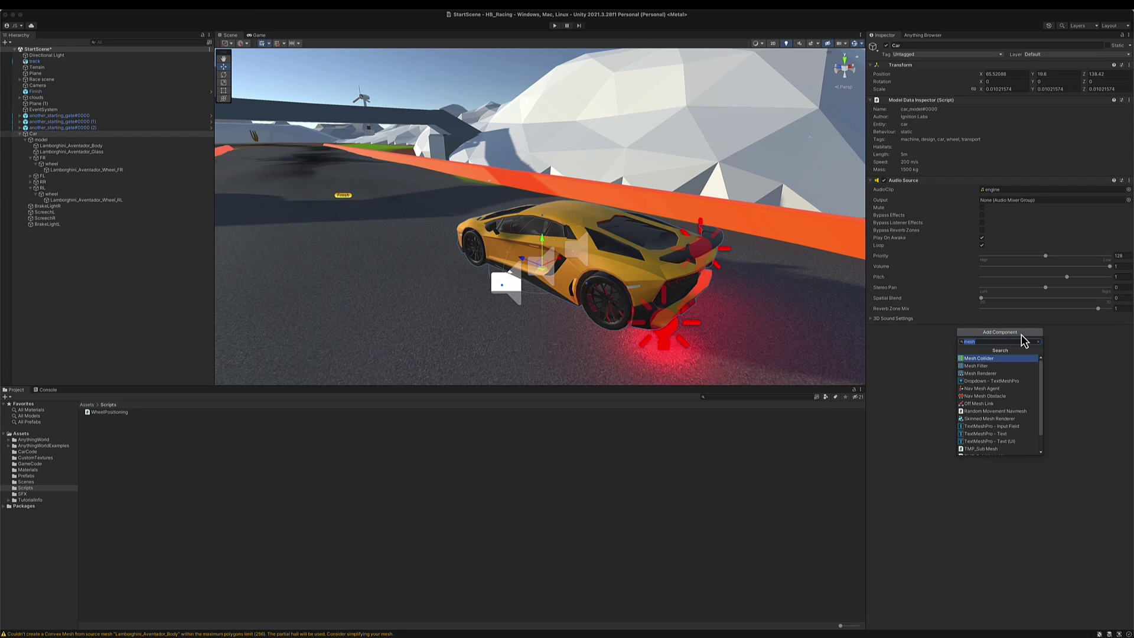
pyautogui.write('rig')
pyautogui.press('Return')
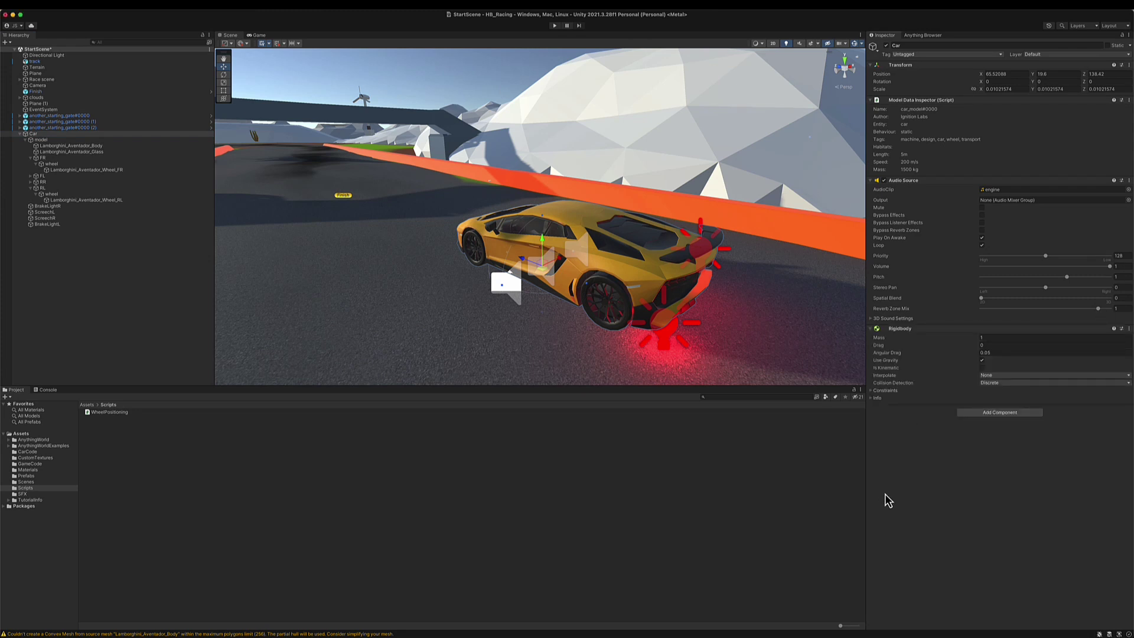
# Set the Car's Rigidbody to mass 1300, drag 0.02 and angular drag 1.
pyautogui.click(995, 338)
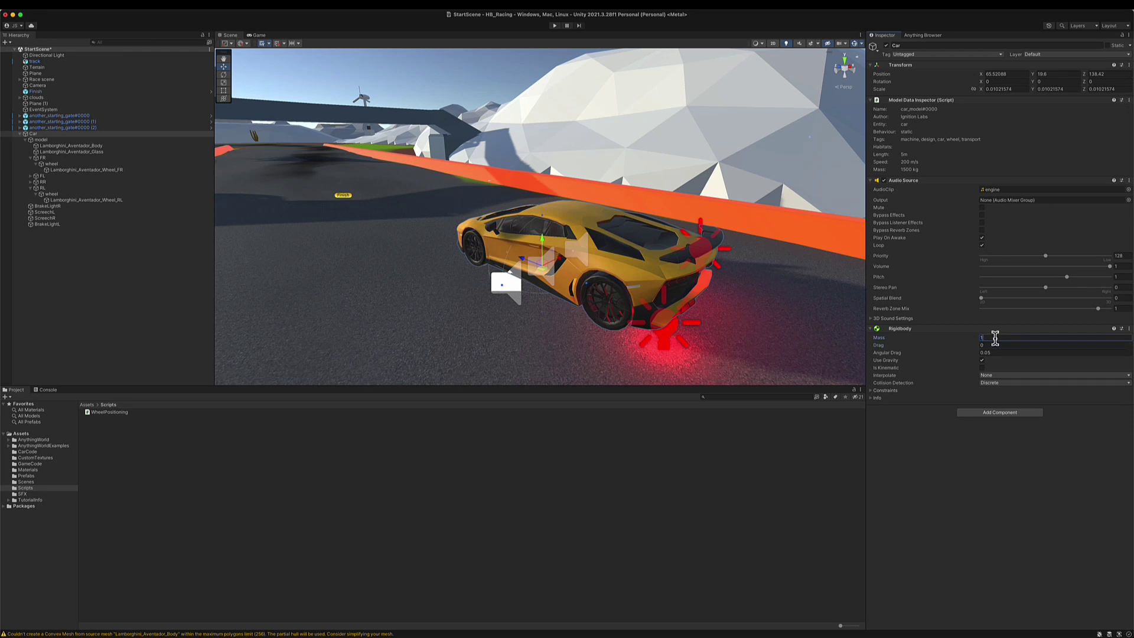
pyautogui.write('1300')
pyautogui.press('Tab')
pyautogui.write('0.02')
pyautogui.press('Tab')
pyautogui.write('1')
pyautogui.press('Tab')
# Add a Mesh Collider to Lamborghini_Aventador_Body and make it convex.
pyautogui.click(97, 146)
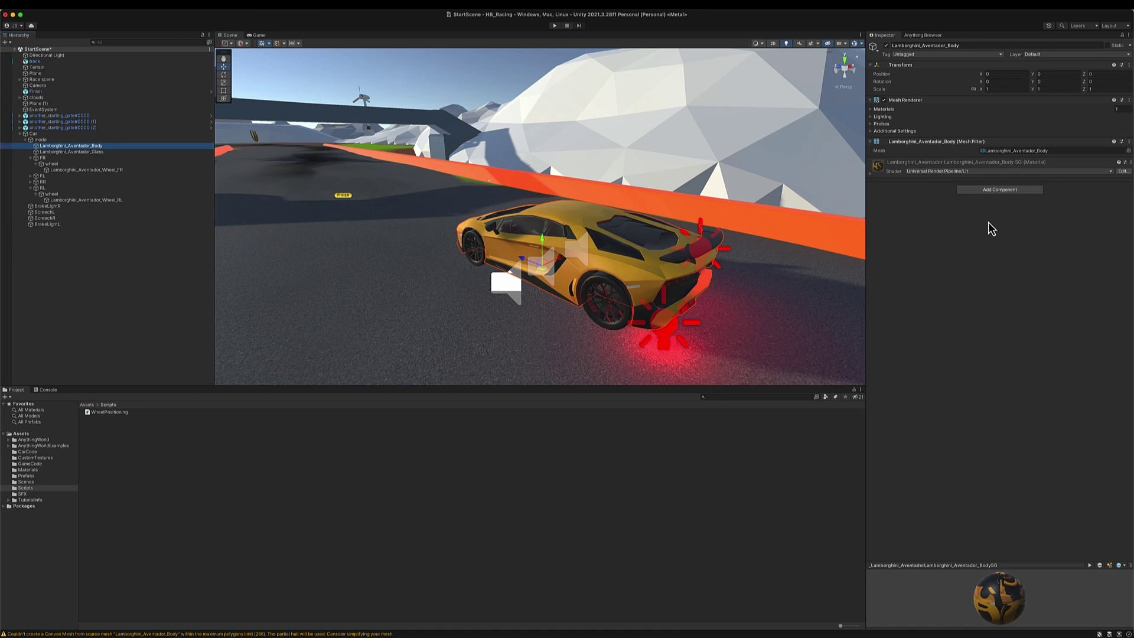
pyautogui.click(1002, 191)
pyautogui.write('mesh')
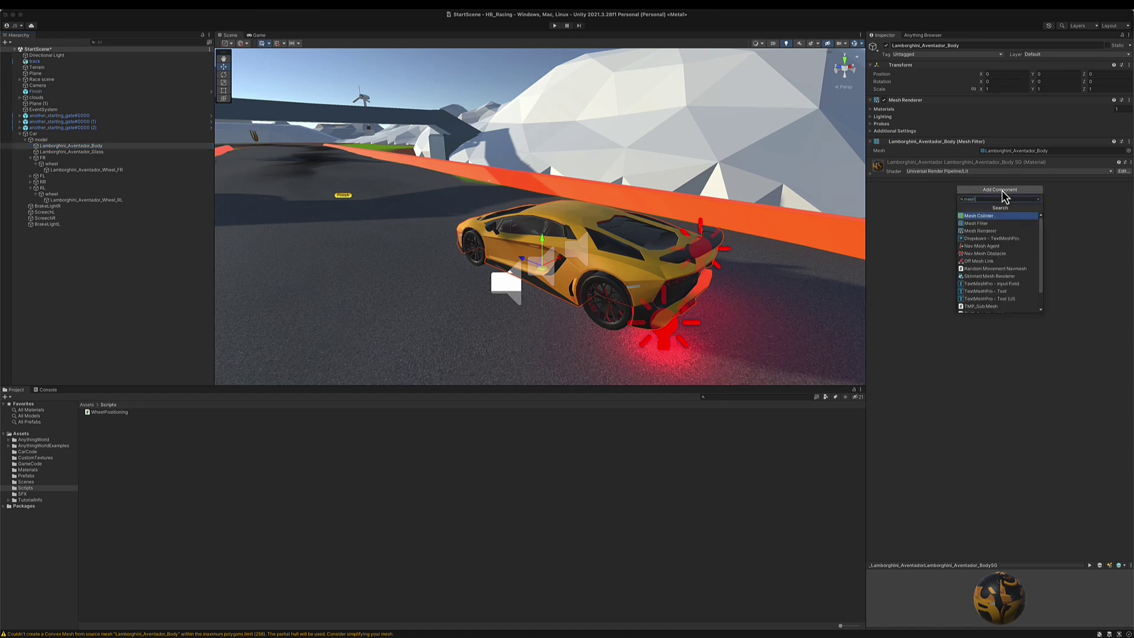
pyautogui.press('Return')
pyautogui.click(982, 170)
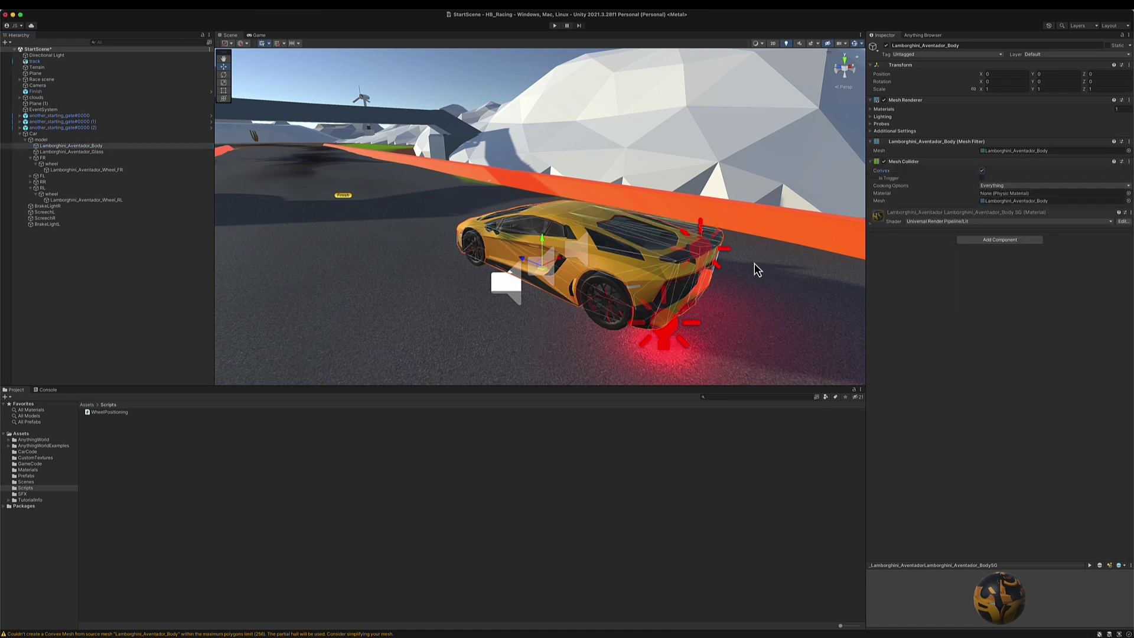
# Run the game and inspect in the Scene view how the car's wheels and body sit on the track, then stop it.
pyautogui.click(554, 26)
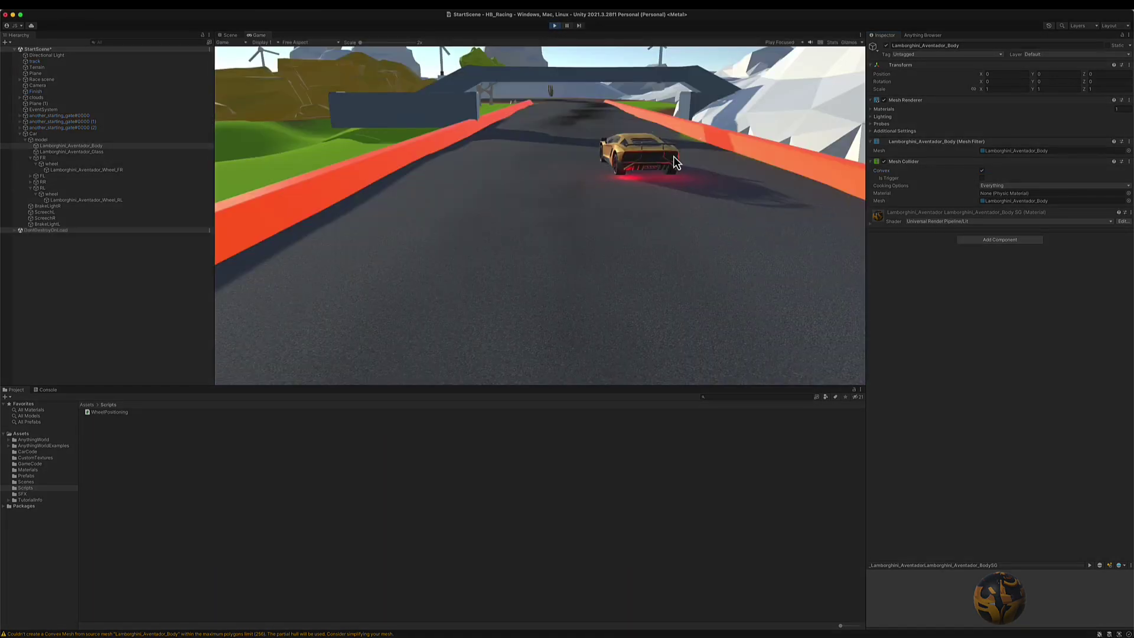
pyautogui.click(231, 37)
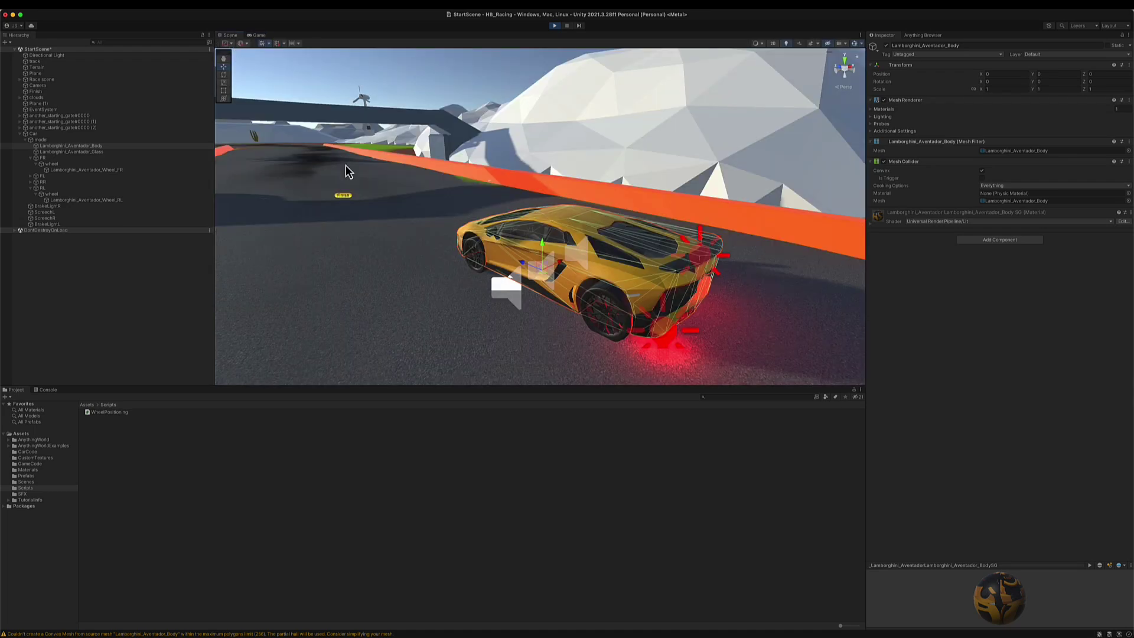
pyautogui.moveTo(349, 172); pyautogui.dragTo(467, 228, button='right')
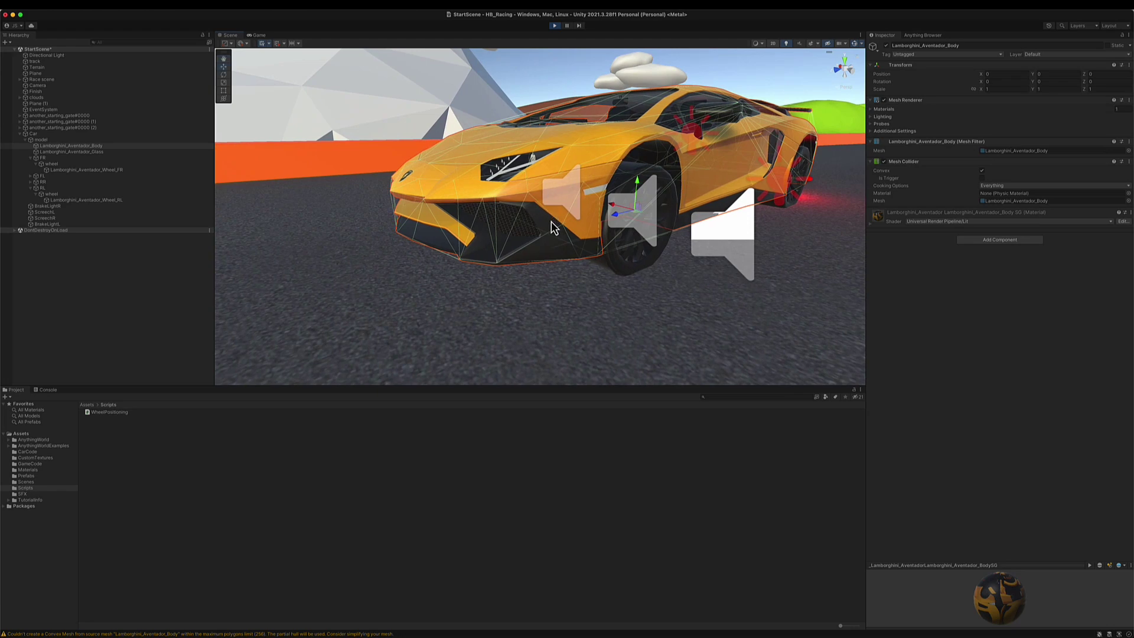
pyautogui.click(554, 25)
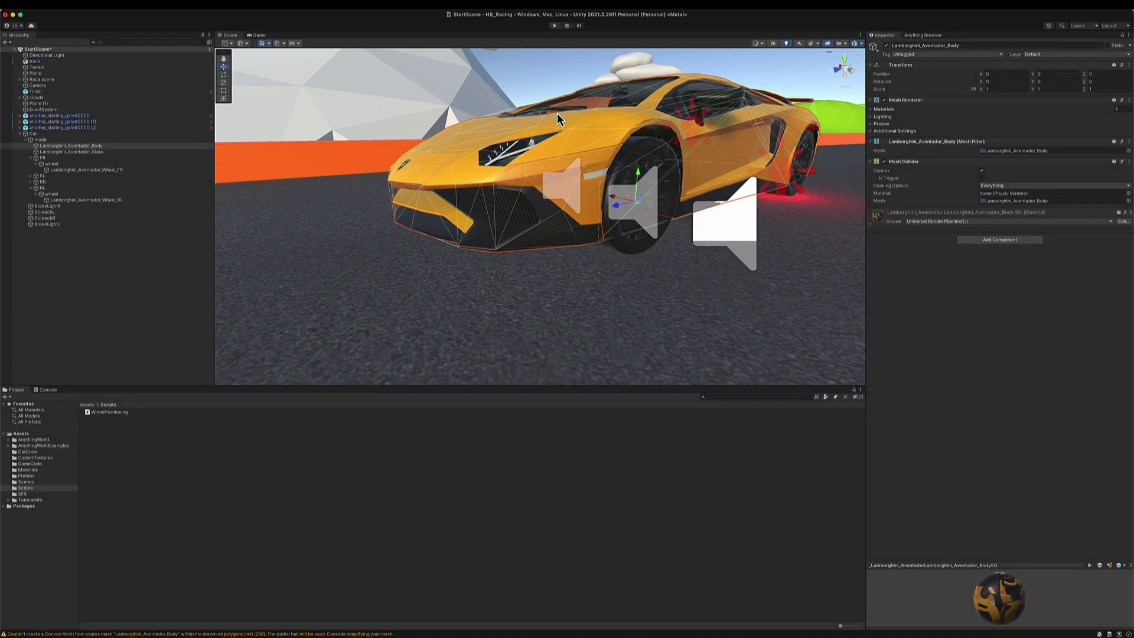
pyautogui.moveTo(671, 205); pyautogui.dragTo(619, 197, button='right')
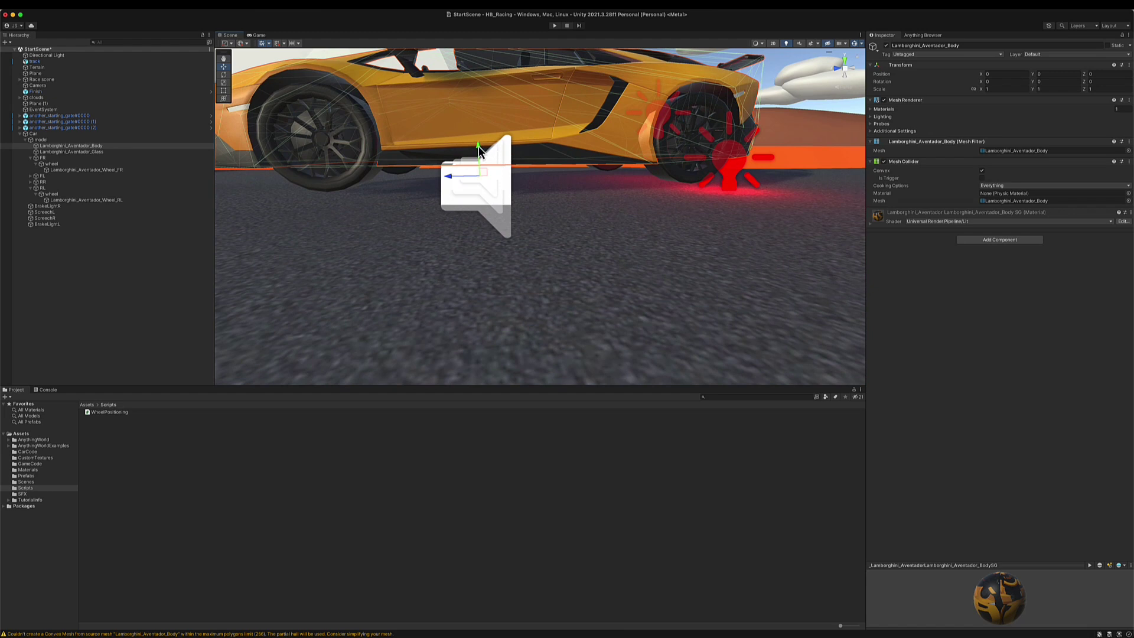